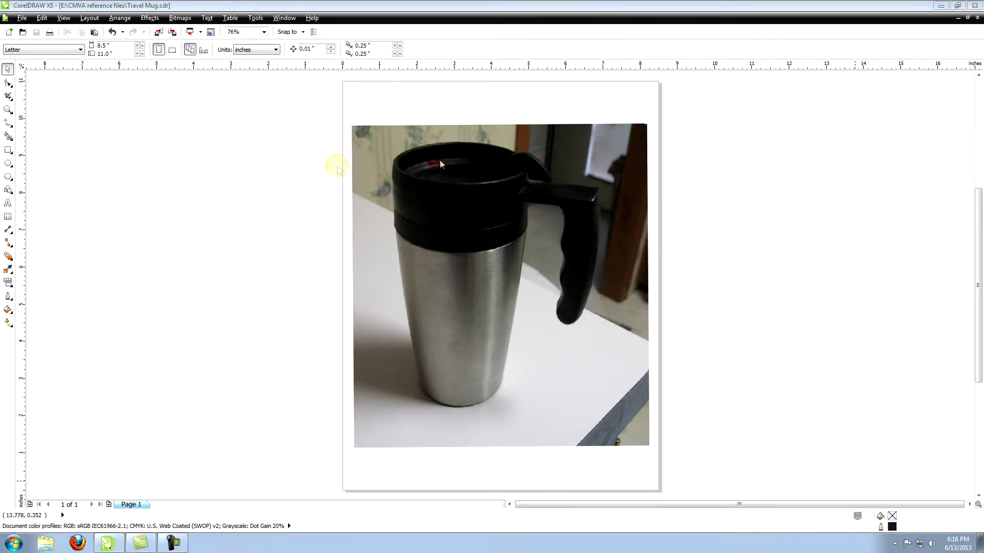
Set the default outline width for new graphic objects to 0.5 pt
{"action": "left_click", "coordinate": [8, 297]}
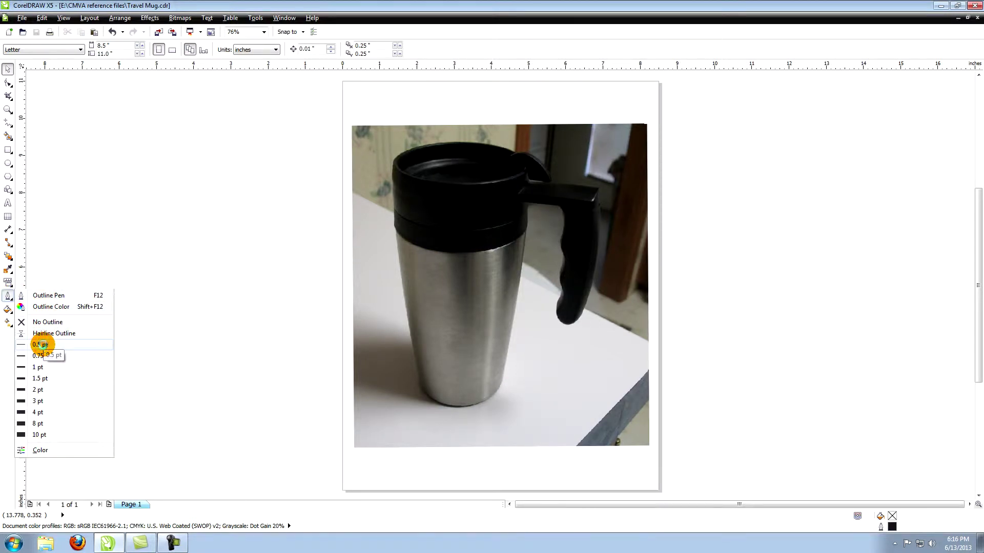
{"action": "left_click", "coordinate": [41, 345]}
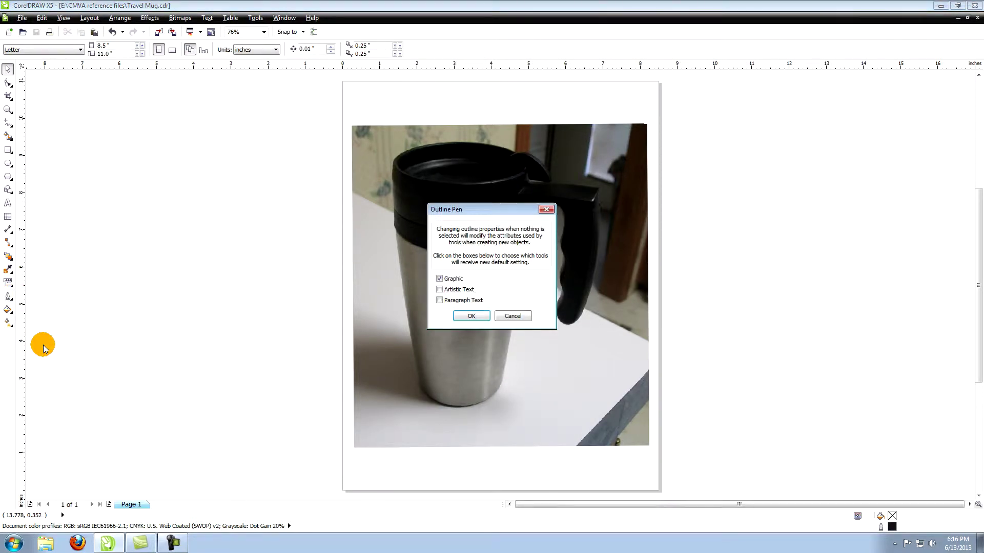
{"action": "left_click", "coordinate": [471, 316]}
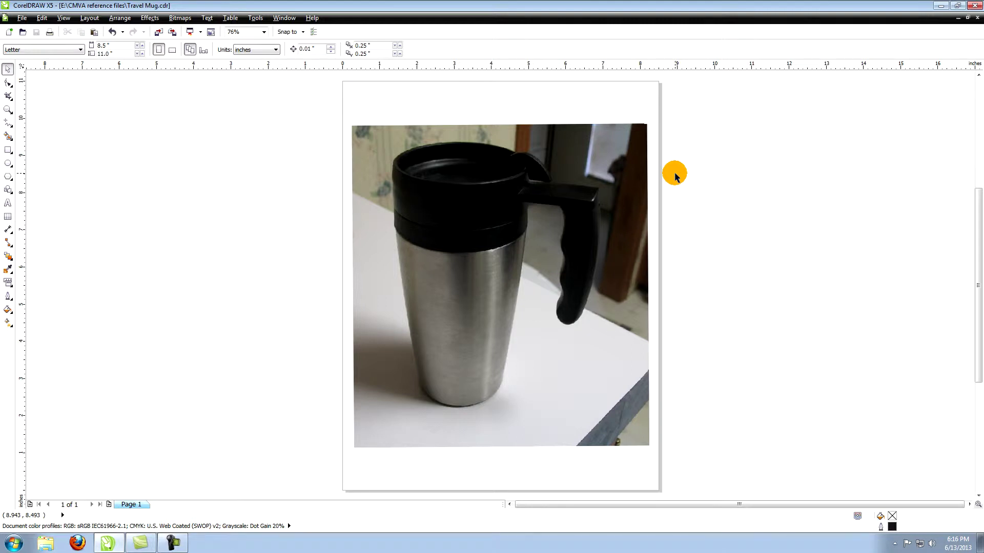
Display the CMYK color palette
{"action": "left_click", "coordinate": [284, 20]}
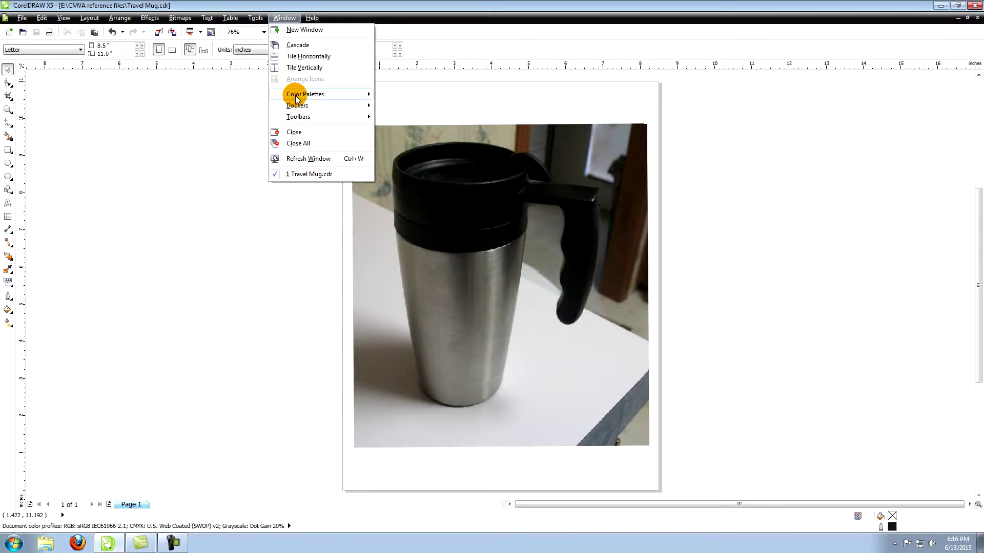
{"action": "mouse_move", "coordinate": [296, 95]}
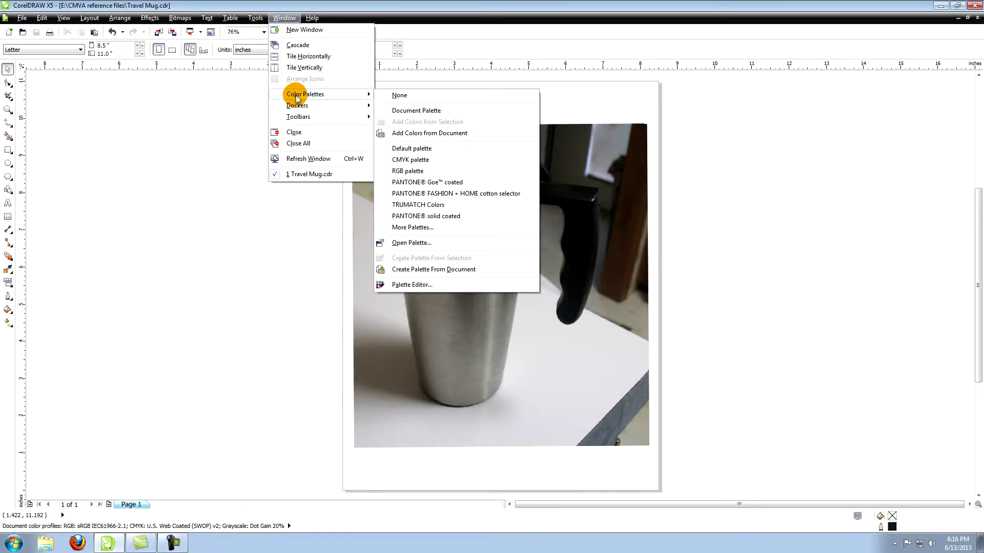
{"action": "left_click", "coordinate": [430, 160]}
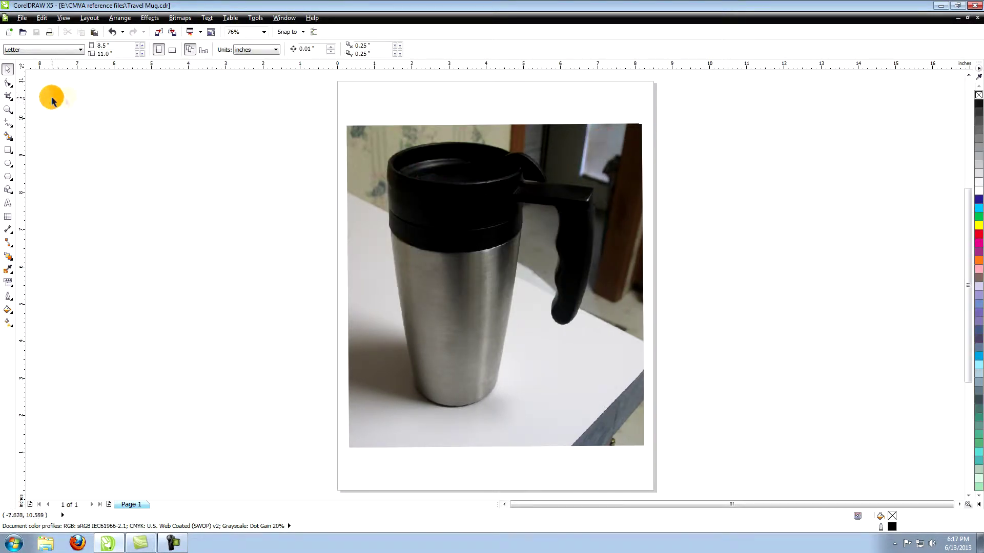
Set the defaults for new graphic objects to no fill and a cyan outline (C:100 M:0 Y:0 K:0)
{"action": "left_click", "coordinate": [7, 125]}
{"action": "left_click", "coordinate": [31, 142]}
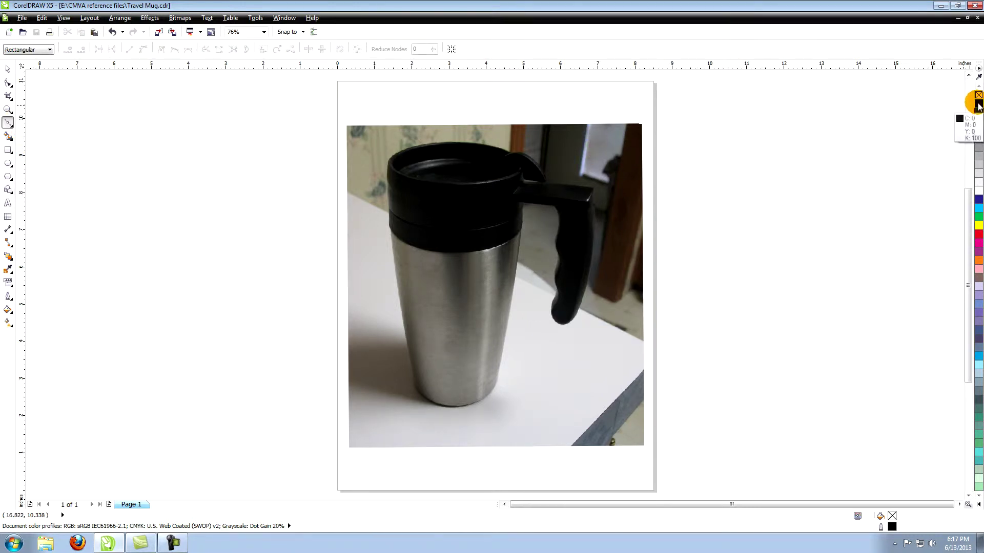
{"action": "left_click", "coordinate": [978, 95]}
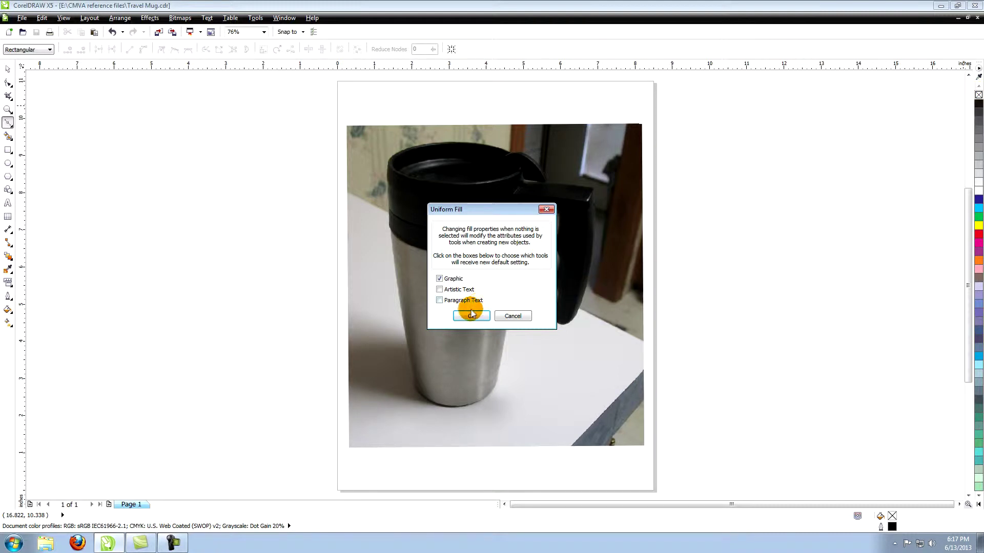
{"action": "left_click", "coordinate": [471, 315]}
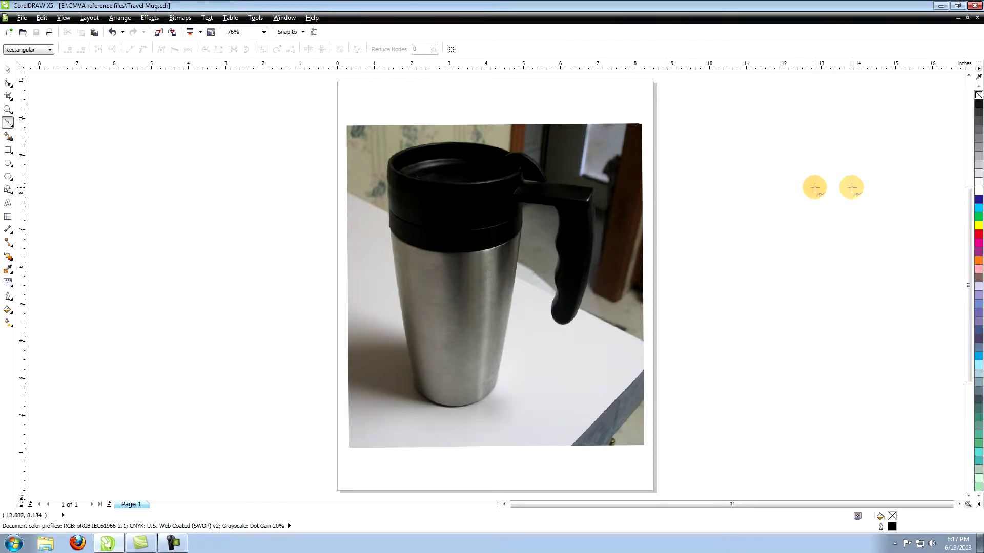
{"action": "right_click", "coordinate": [979, 211]}
{"action": "left_click", "coordinate": [470, 317]}
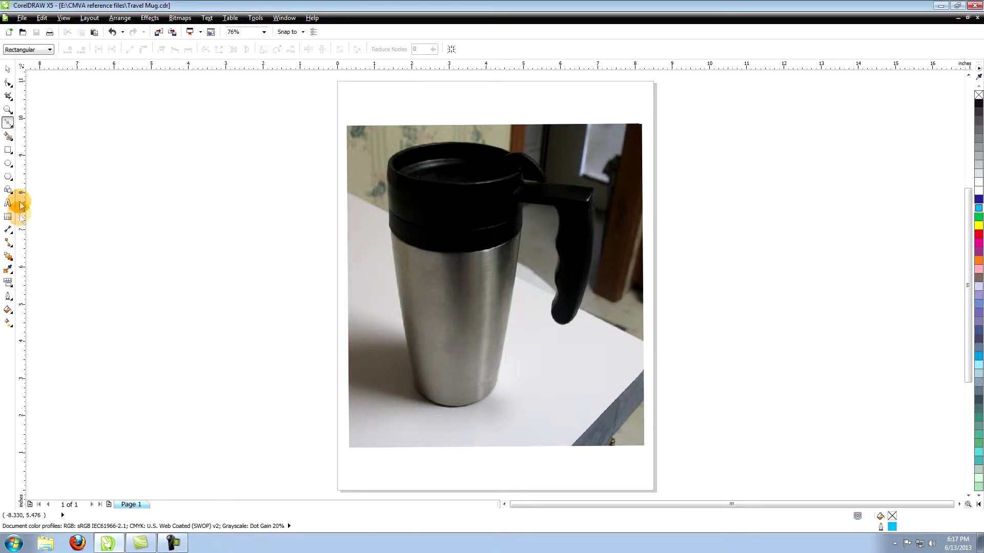
{"action": "left_click", "coordinate": [8, 109]}
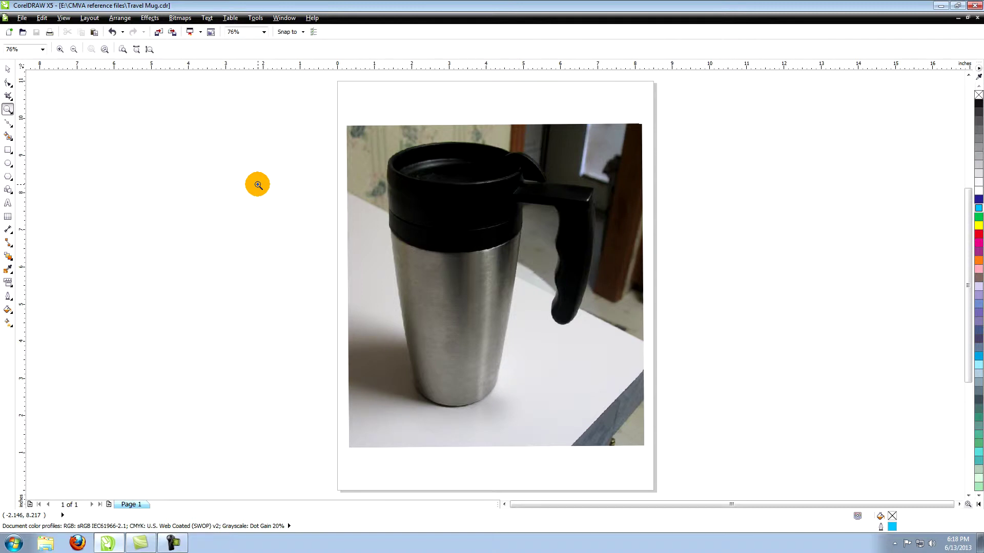
{"action": "left_click", "coordinate": [486, 274]}
{"action": "right_click", "coordinate": [487, 274]}
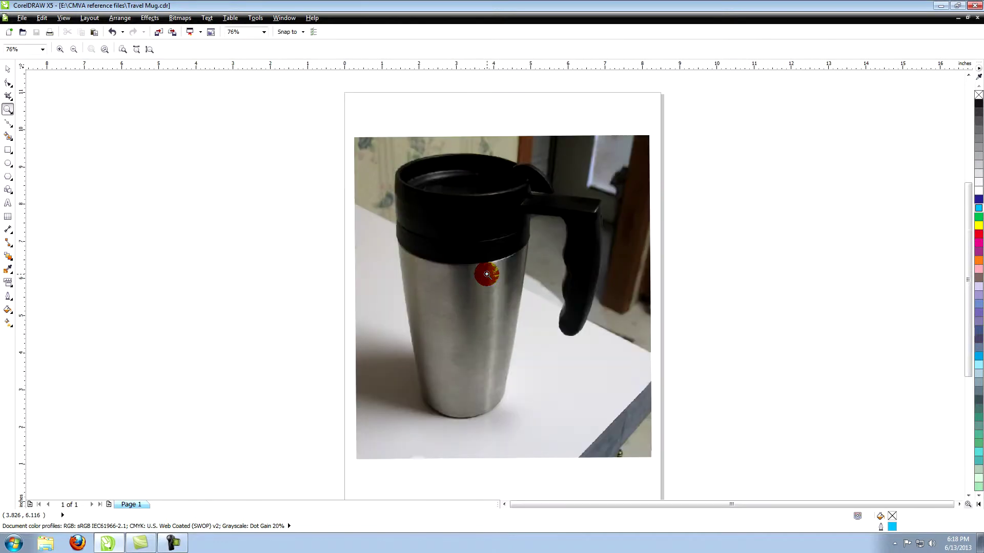
{"action": "left_click", "coordinate": [486, 275]}
{"action": "right_click", "coordinate": [487, 275]}
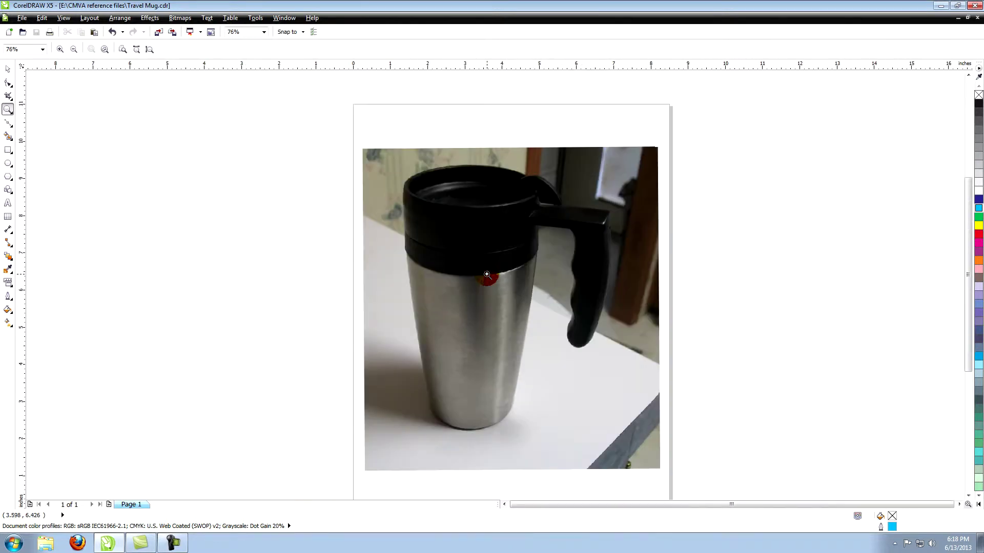
{"action": "right_click", "coordinate": [486, 275]}
{"action": "left_click", "coordinate": [487, 275]}
{"action": "left_click", "coordinate": [487, 274]}
{"action": "right_click", "coordinate": [487, 274]}
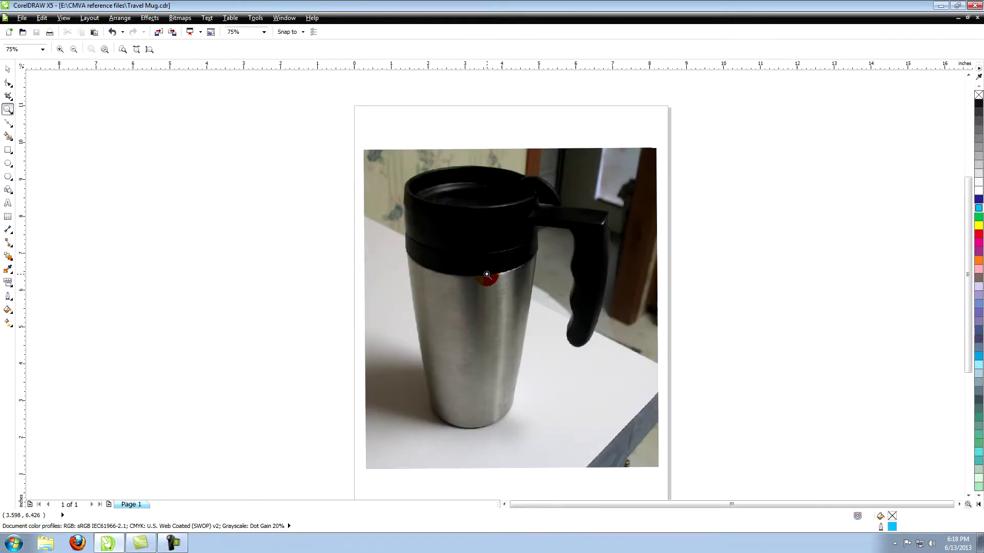
{"action": "left_click", "coordinate": [149, 50]}
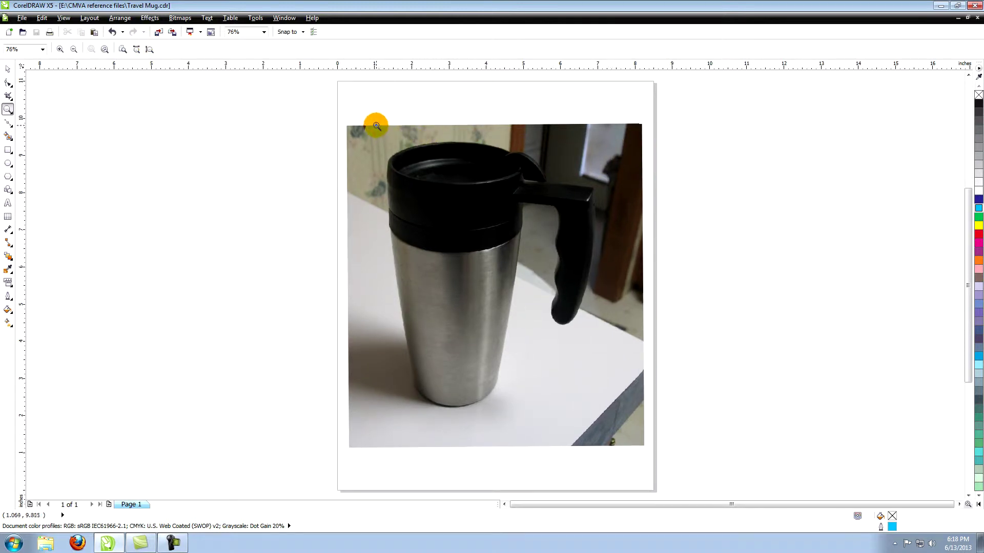
Draw an ellipse about 3.66 by 1.20 inches around the rim of the mug's lid, adjusting its size to fit
{"action": "left_click_drag", "start_coordinate": [376, 120], "coordinate": [542, 285]}
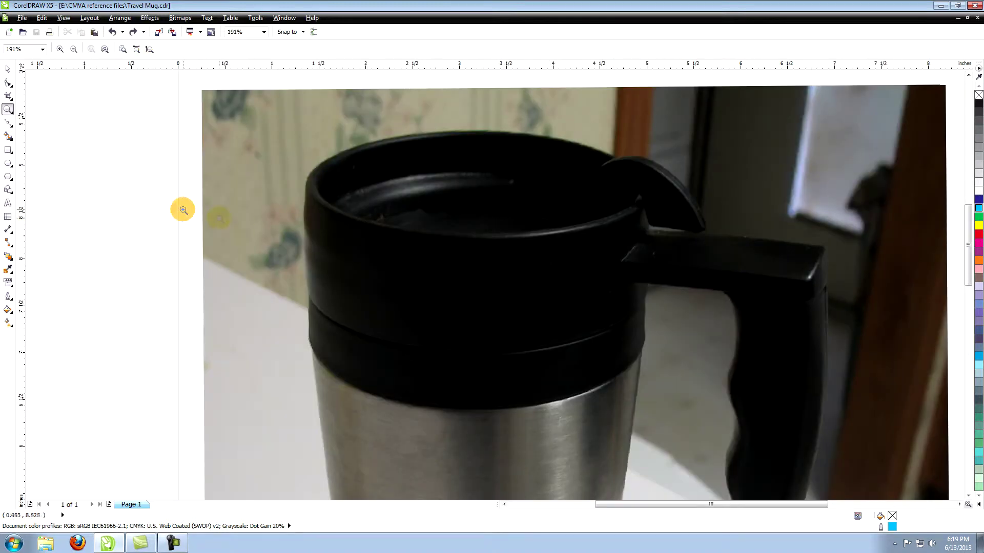
{"action": "key", "text": "F7"}
{"action": "left_click_drag", "start_coordinate": [307, 129], "coordinate": [649, 242]}
{"action": "left_click", "coordinate": [8, 69]}
{"action": "left_click_drag", "start_coordinate": [305, 185], "coordinate": [302, 185]}
{"action": "left_click_drag", "start_coordinate": [477, 125], "coordinate": [478, 125]}
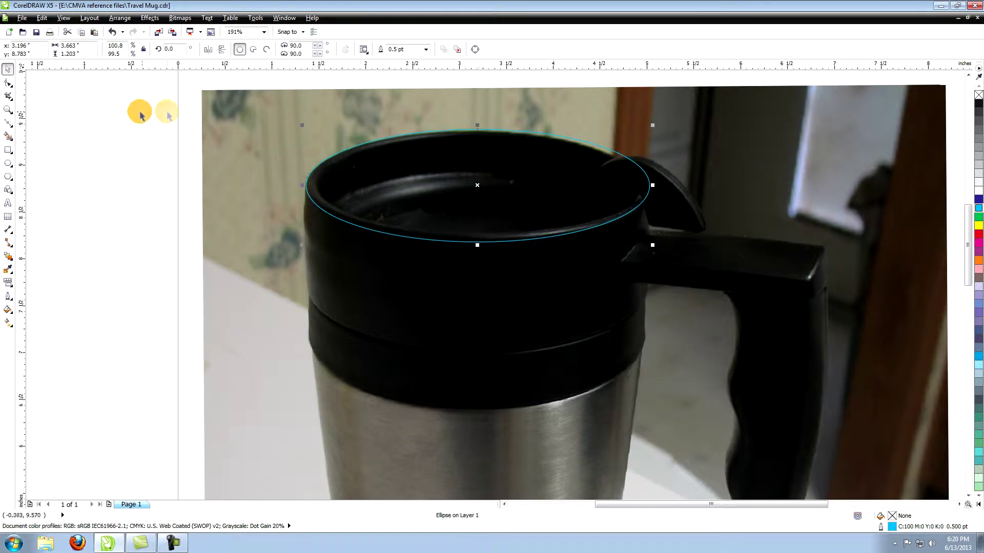
Duplicate the rim ellipse, move the copy down to the lid's seam line and stretch it upward to about 1.40 inches high
{"action": "key", "text": "plus"}
{"action": "key", "text": "Down"}
{"action": "key", "text": "Down"}
{"action": "key", "text": "Down"}
{"action": "key", "text": "Down"}
{"action": "key", "text": "Down"}
{"action": "key", "text": "Down"}
{"action": "key", "text": "Down"}
{"action": "key", "text": "Down"}
{"action": "key", "text": "Down"}
{"action": "key", "text": "Down"}
{"action": "key", "text": "Down"}
{"action": "key", "text": "Down"}
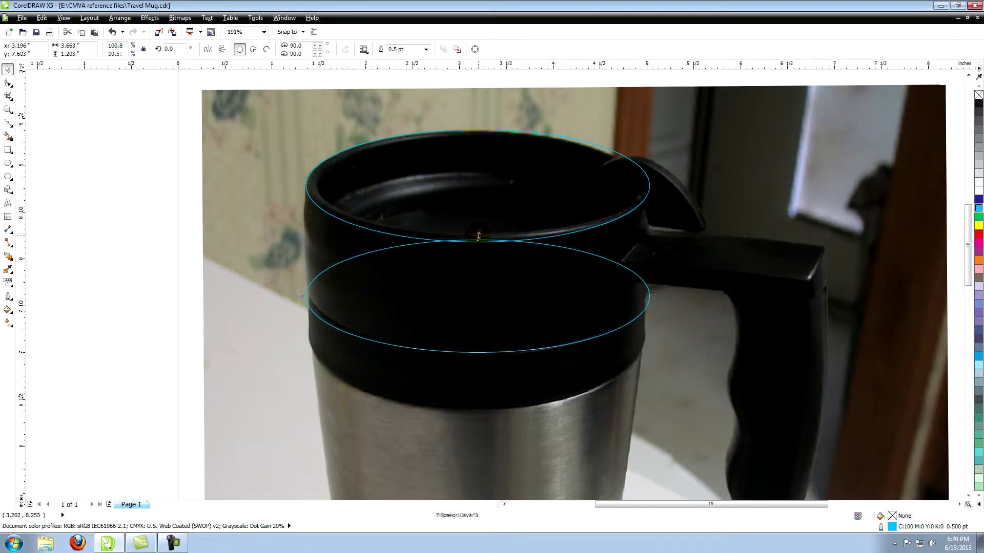
{"action": "left_click_drag", "start_coordinate": [477, 236], "coordinate": [478, 216]}
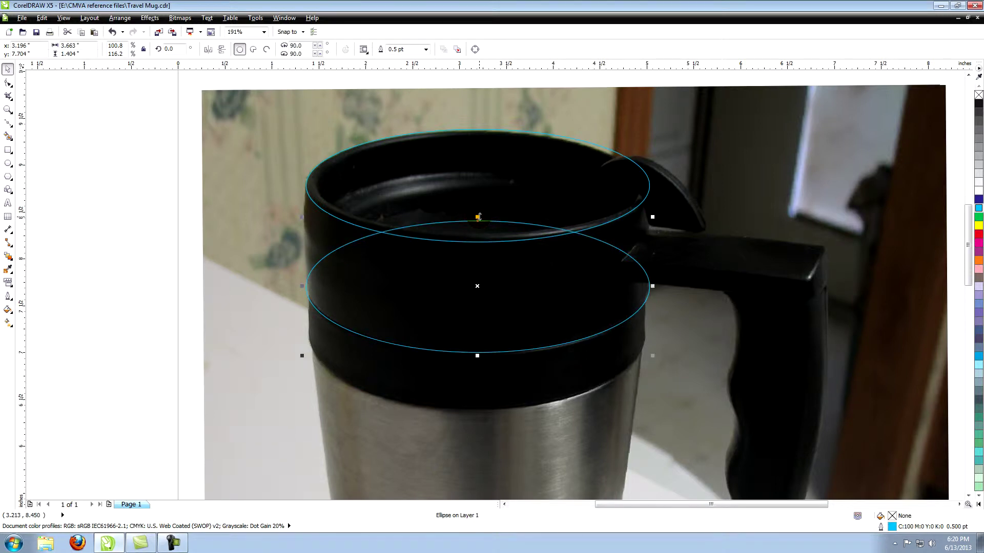
Draw a rectangle about 3.67 by 1.06 inches spanning from the middle of the rim ellipse to the middle of the lower ellipse
{"action": "left_click", "coordinate": [8, 150]}
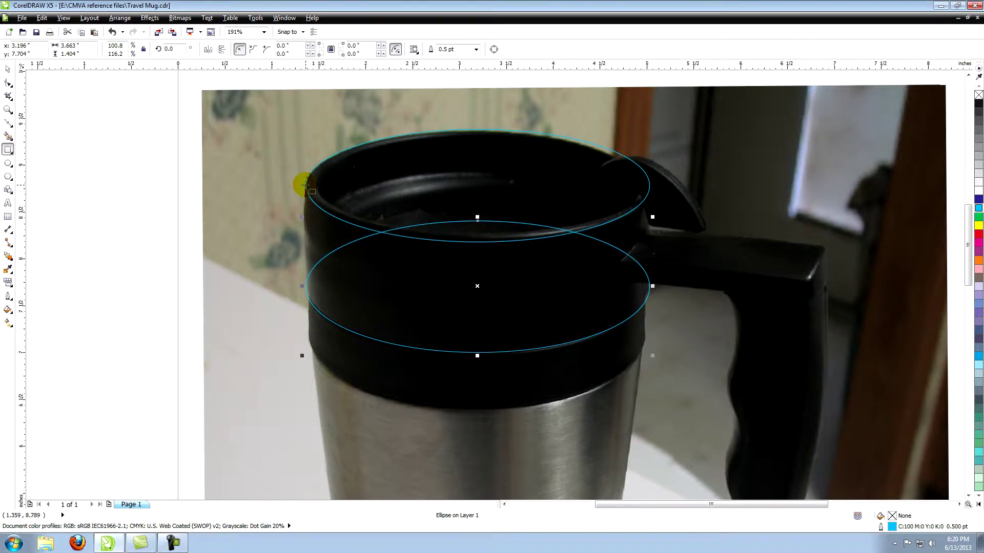
{"action": "left_click_drag", "start_coordinate": [306, 185], "coordinate": [649, 285]}
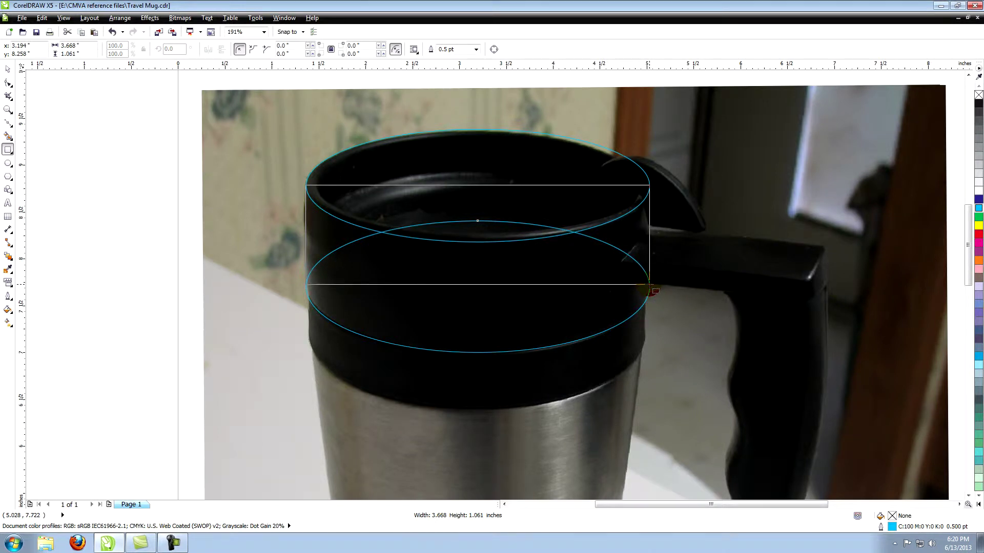
{"action": "left_click_drag", "start_coordinate": [649, 285], "coordinate": [649, 285]}
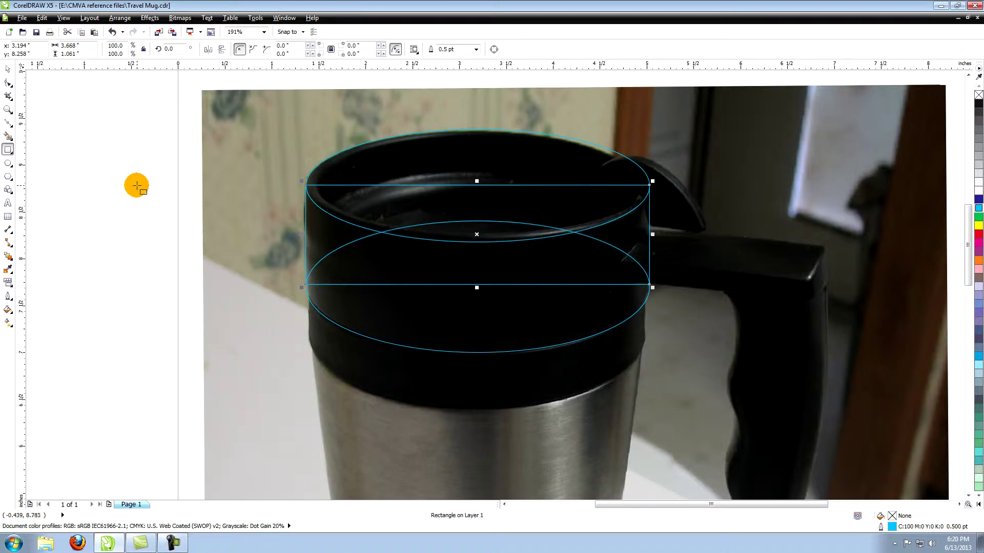
Weld the lower ellipse to the rectangle with the Shaping tools, keeping neither original
{"action": "left_click", "coordinate": [122, 18]}
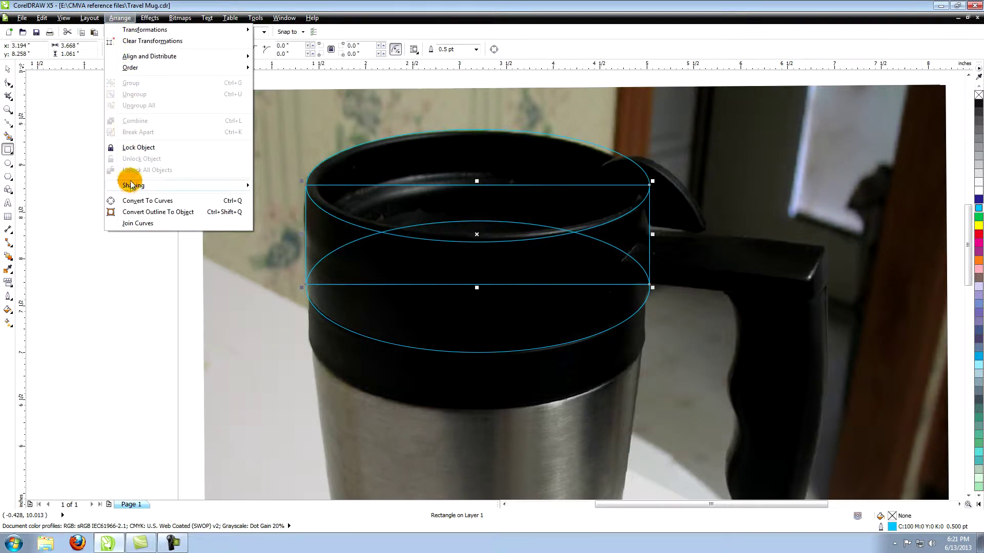
{"action": "mouse_move", "coordinate": [132, 185]}
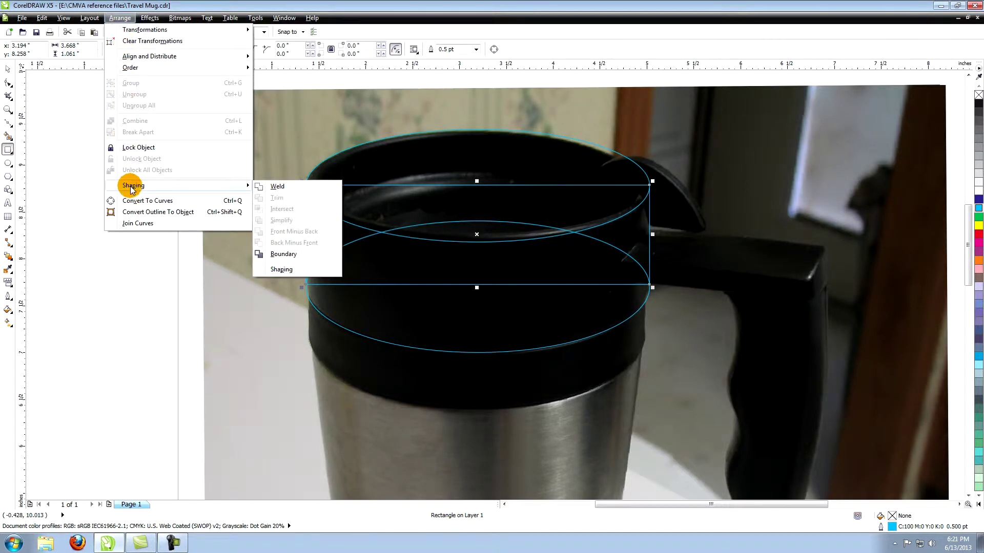
{"action": "left_click", "coordinate": [287, 268]}
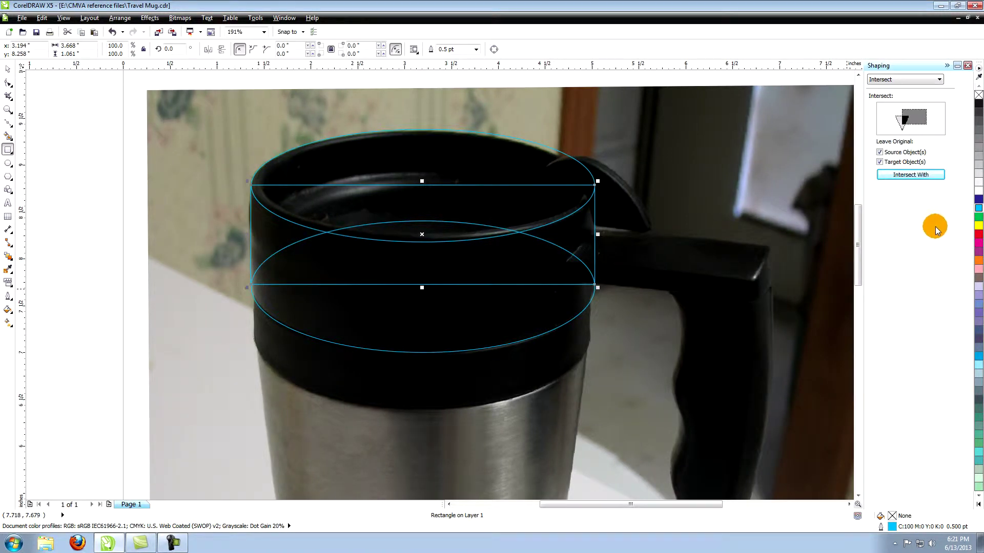
{"action": "left_click", "coordinate": [939, 80]}
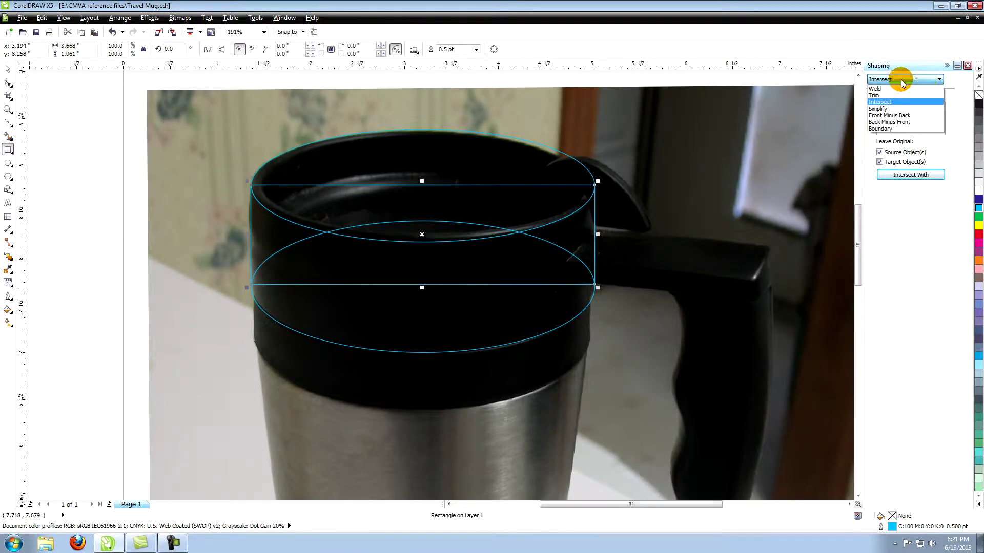
{"action": "left_click", "coordinate": [881, 87]}
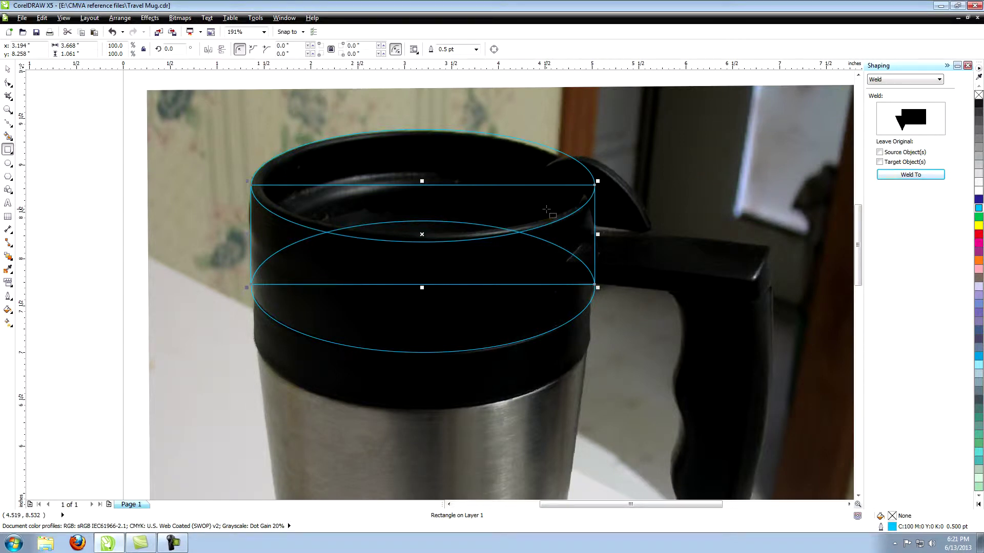
{"action": "left_click", "coordinate": [8, 68]}
{"action": "left_click", "coordinate": [416, 353]}
{"action": "left_click", "coordinate": [891, 175]}
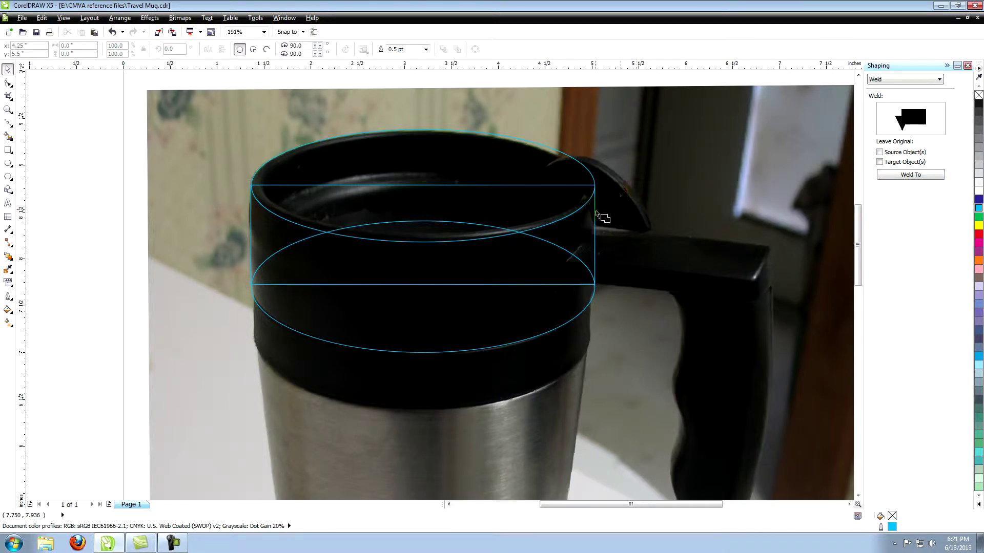
{"action": "left_click", "coordinate": [596, 209]}
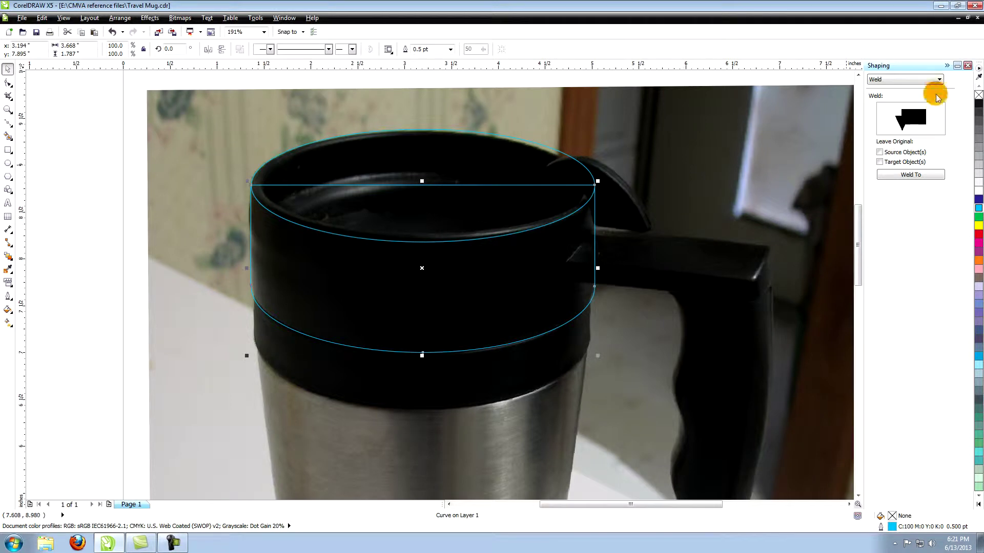
Trim the welded lid shape with the rim ellipse, keeping the ellipse as the source object
{"action": "left_click", "coordinate": [939, 80]}
{"action": "left_click", "coordinate": [879, 95]}
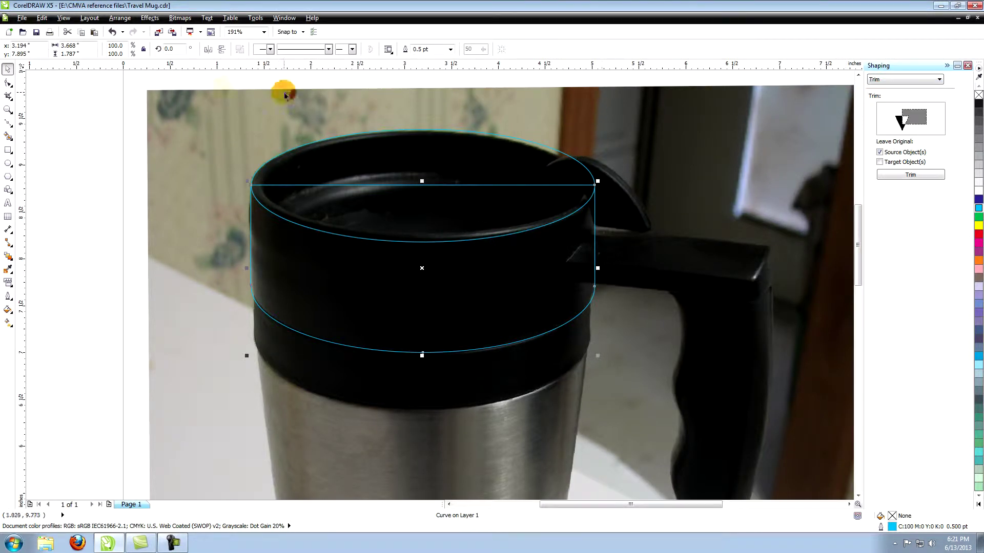
{"action": "left_click", "coordinate": [423, 127]}
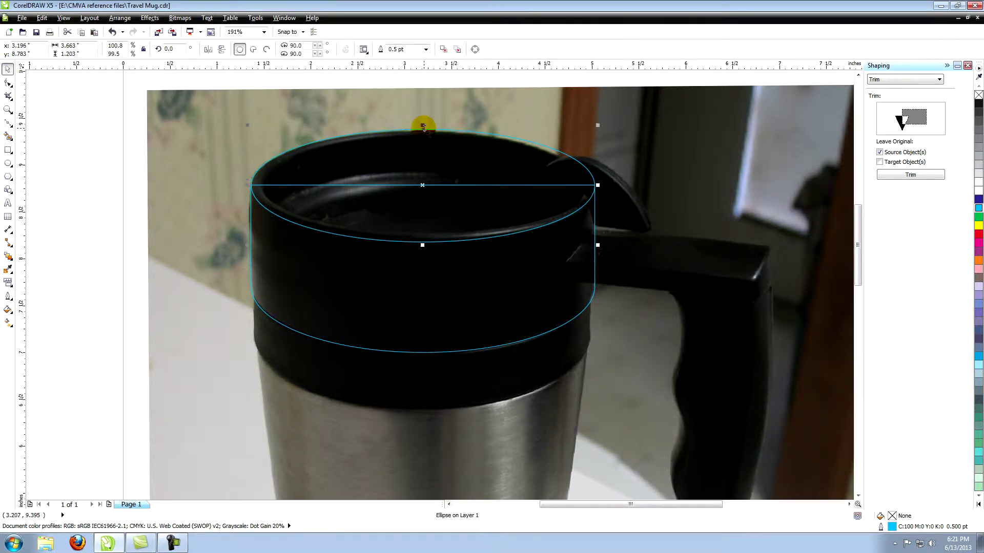
{"action": "left_click", "coordinate": [897, 176]}
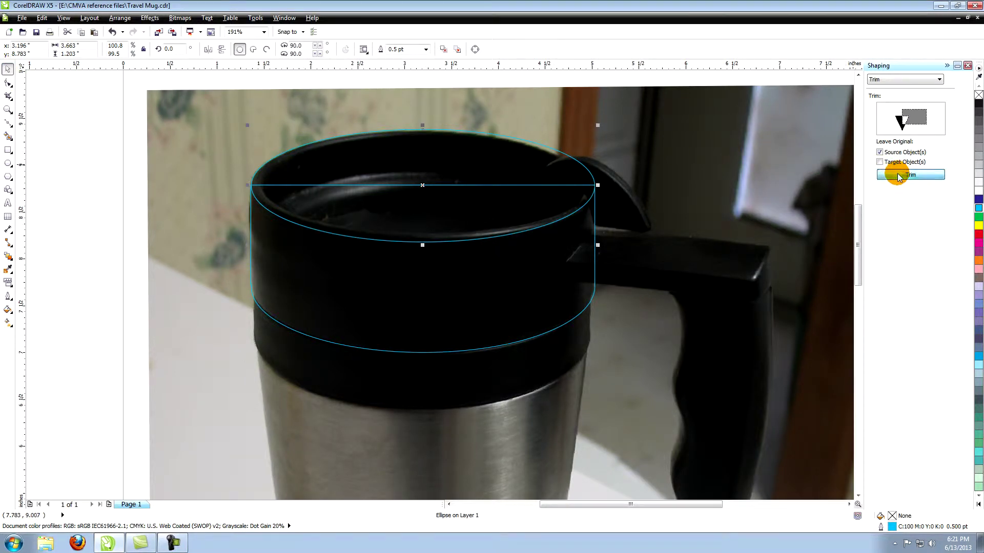
{"action": "left_click", "coordinate": [595, 217]}
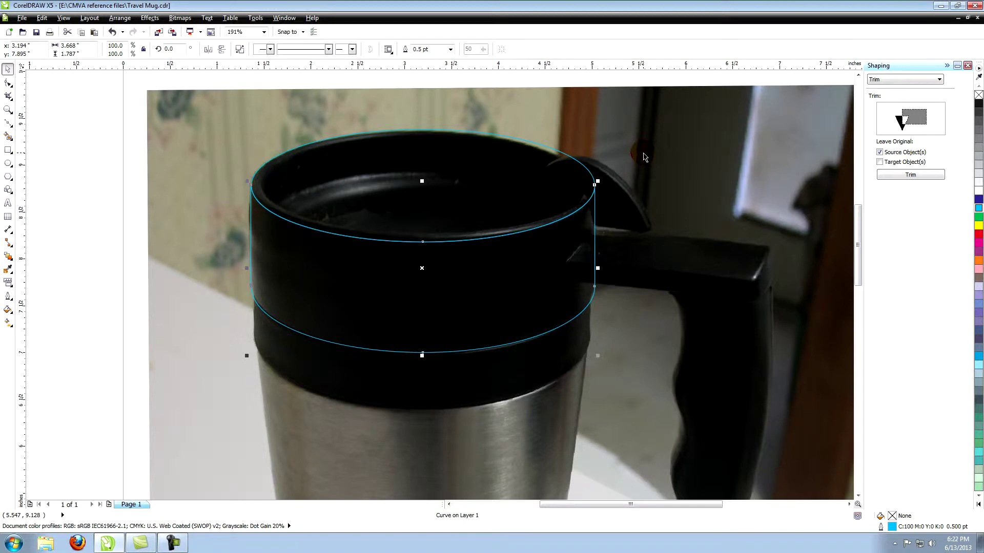
Duplicate the trimmed lid shape and move the copy about 0.6 inches down to the lower edge of the black lid
{"action": "key", "text": "plus"}
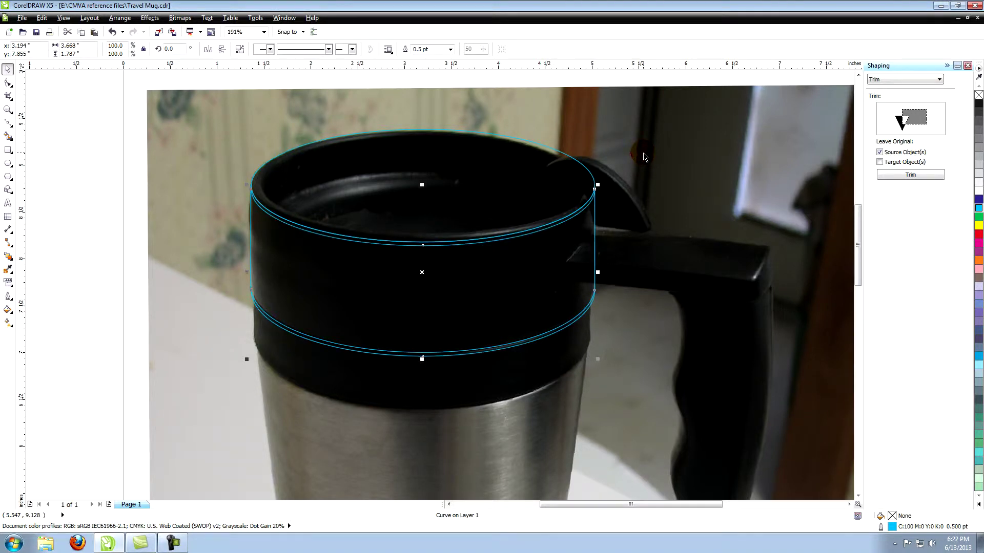
{"action": "key", "text": "Down"}
{"action": "key", "text": "Down"}
{"action": "key", "text": "Down"}
{"action": "key", "text": "Down"}
{"action": "key", "text": "Down"}
{"action": "key", "text": "Down"}
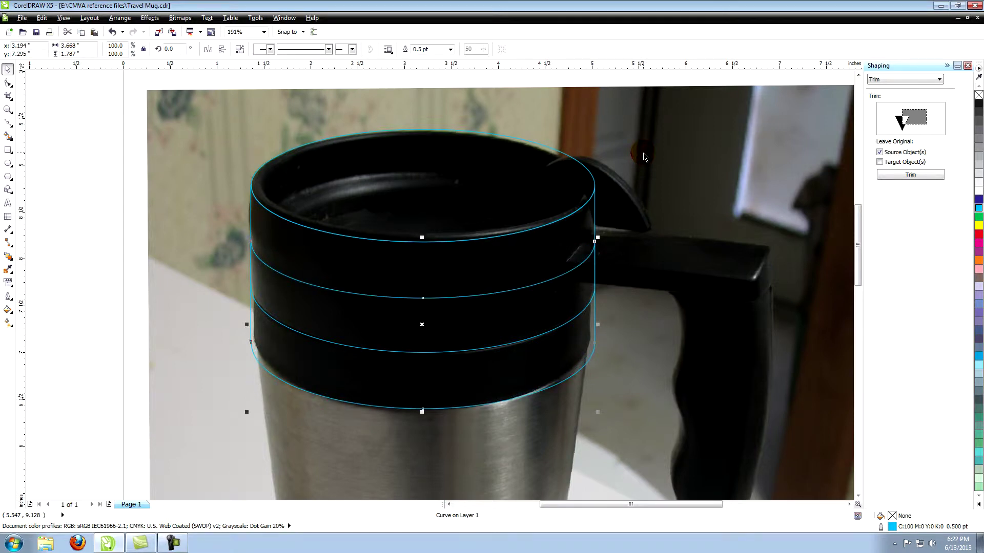
Nudge the copied lid shape up about 0.12 inches
{"action": "key", "text": "Up"}
{"action": "key", "text": "Up"}
{"action": "key", "text": "Up"}
{"action": "key", "text": "Up"}
{"action": "key", "text": "Up"}
{"action": "key", "text": "Up"}
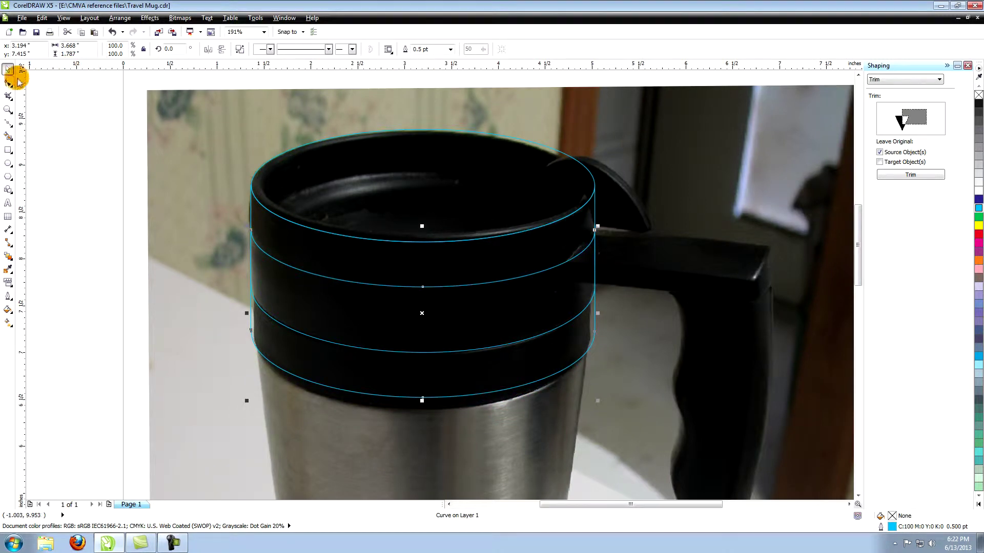
With the Shape tool, move the copy's bottom-centre node down to the lid's lower edge and lengthen its curve handle to follow the photo
{"action": "left_click", "coordinate": [7, 82]}
{"action": "left_click", "coordinate": [423, 398]}
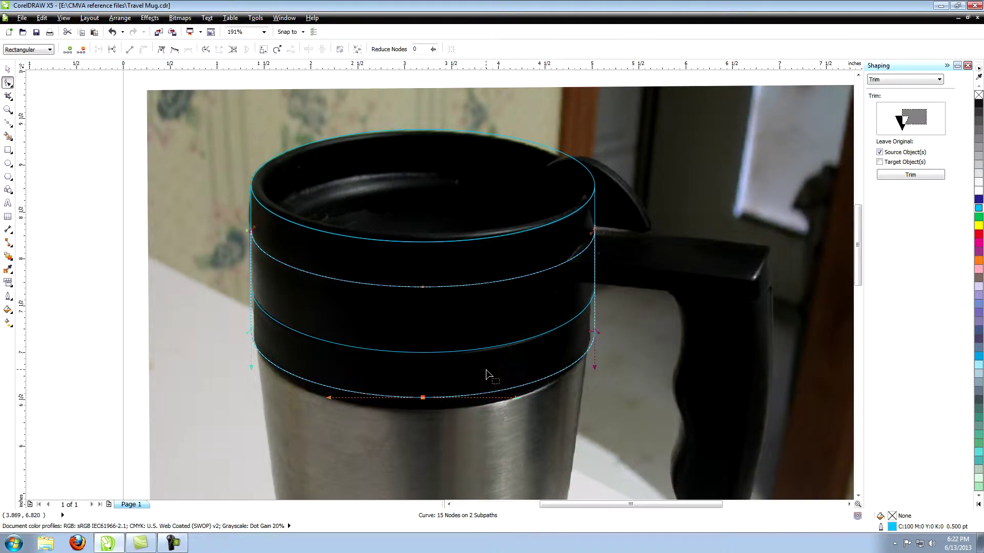
{"action": "key", "text": "Down"}
{"action": "key", "text": "Down"}
{"action": "key", "text": "Down"}
{"action": "key", "text": "Down"}
{"action": "key", "text": "Down"}
{"action": "key", "text": "Down"}
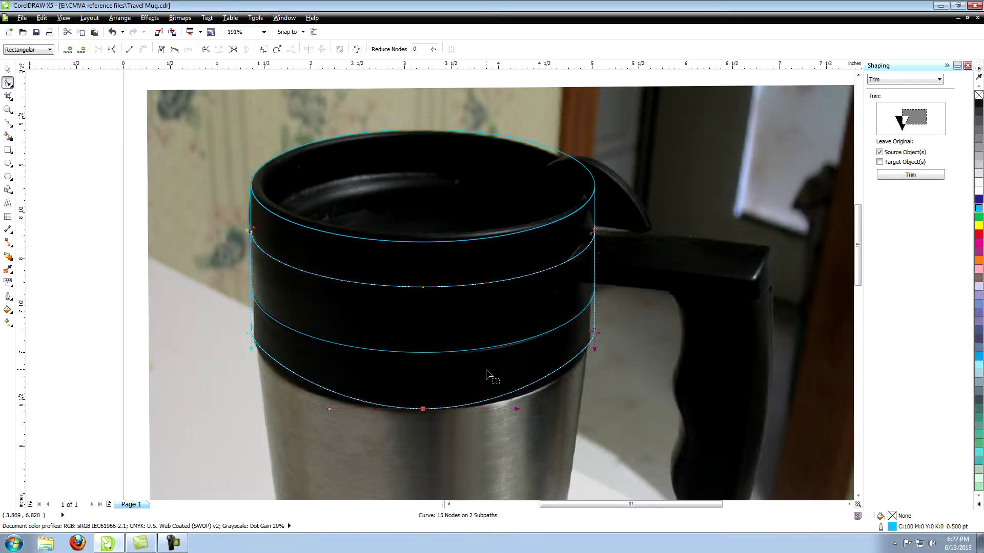
{"action": "left_click_drag", "start_coordinate": [516, 408], "coordinate": [565, 410]}
{"action": "left_click", "coordinate": [7, 69]}
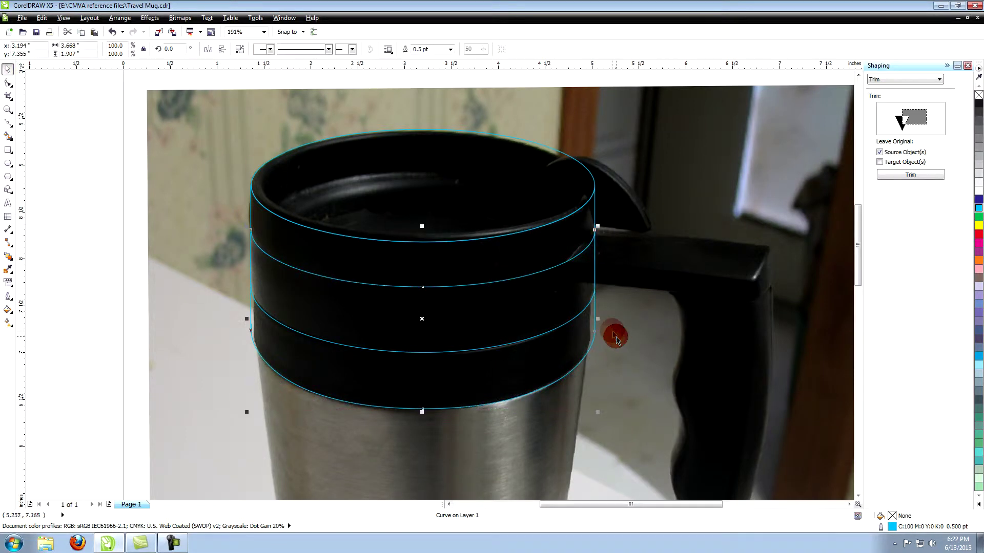
Narrow the lower lid copy to about 3.61 inches and trim it with the upper lid shape, keeping the upper shape
{"action": "left_click_drag", "start_coordinate": [614, 333], "coordinate": [596, 320]}
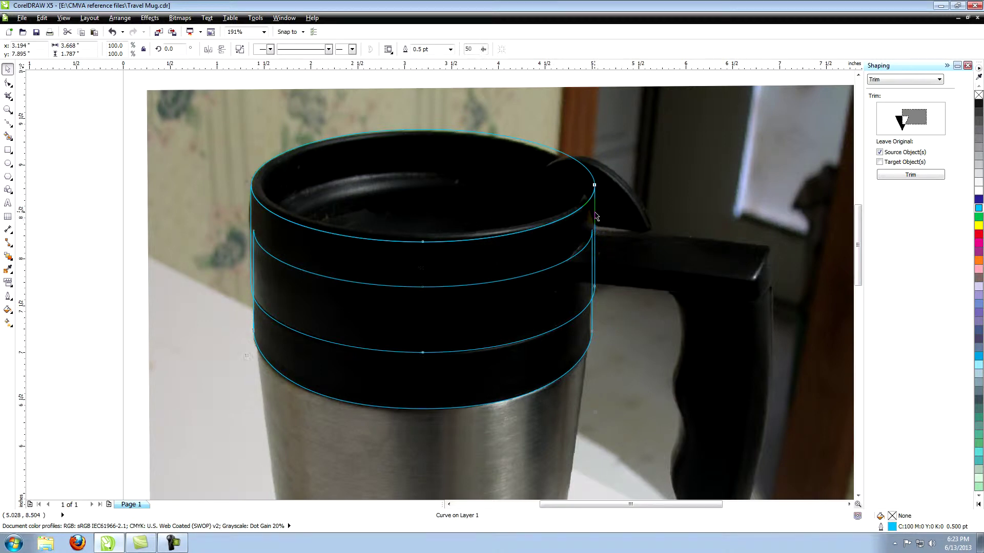
{"action": "left_click", "coordinate": [891, 175]}
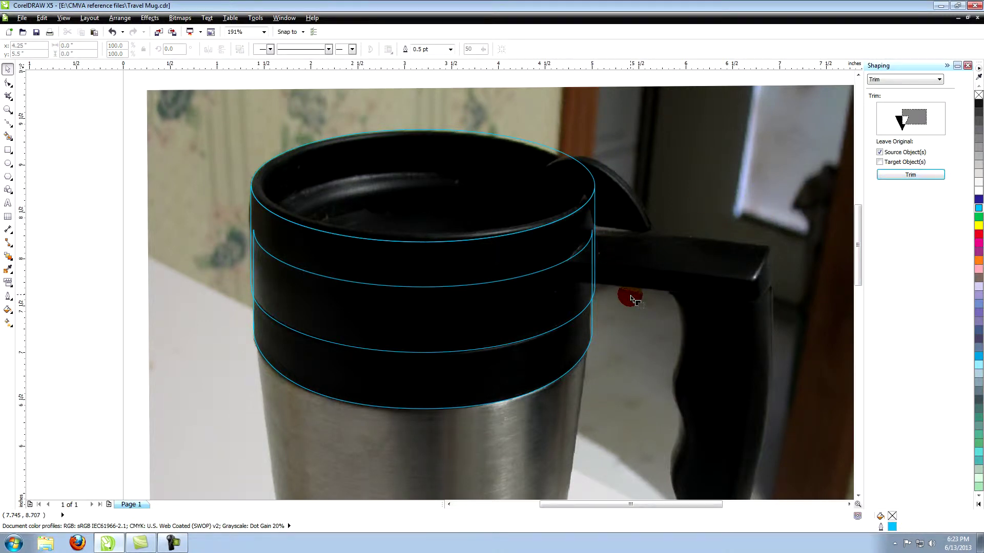
{"action": "left_click", "coordinate": [579, 331]}
{"action": "left_click", "coordinate": [625, 321]}
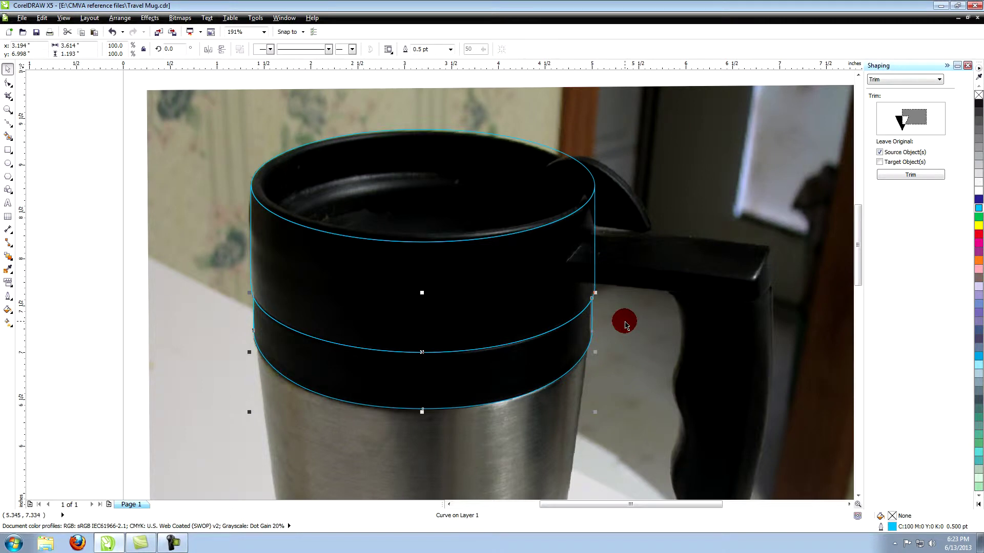
{"action": "left_click", "coordinate": [638, 300]}
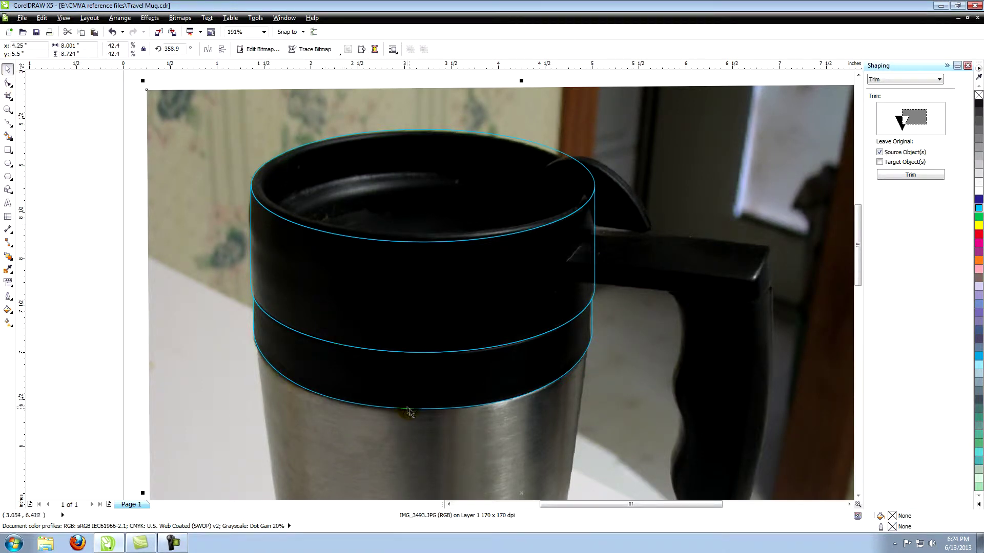
Duplicate the lower lid band, shift the copy about 0.04 inches down and widen it to about 3.64 inches
{"action": "left_click", "coordinate": [410, 409]}
{"action": "key", "text": "KP_Add"}
{"action": "key", "text": "Down"}
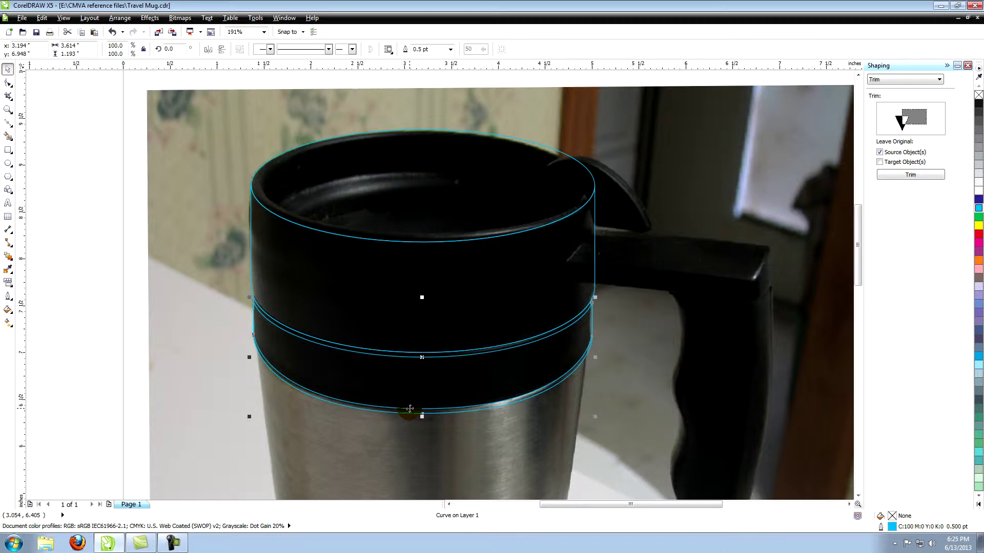
{"action": "left_click", "coordinate": [595, 357]}
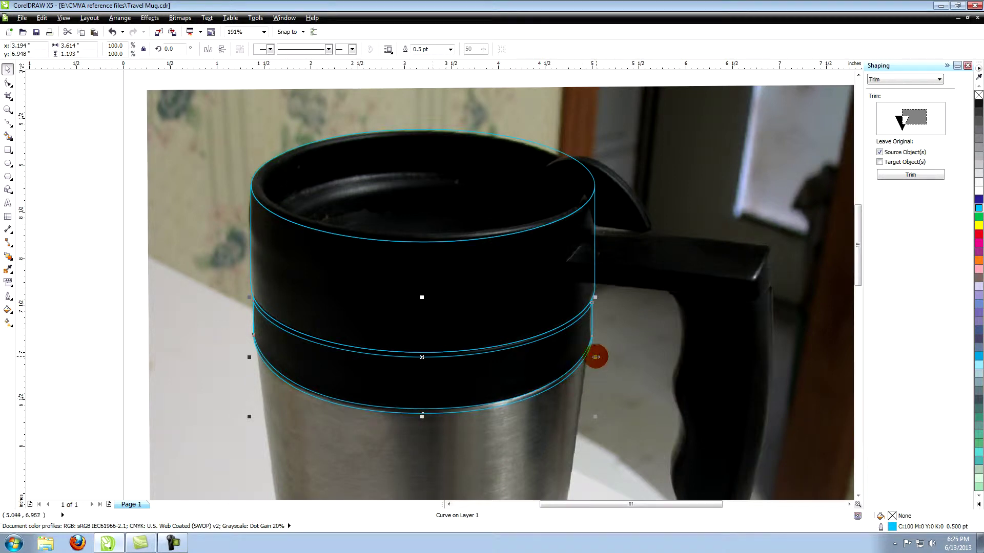
{"action": "left_click_drag", "start_coordinate": [595, 359], "coordinate": [594, 356]}
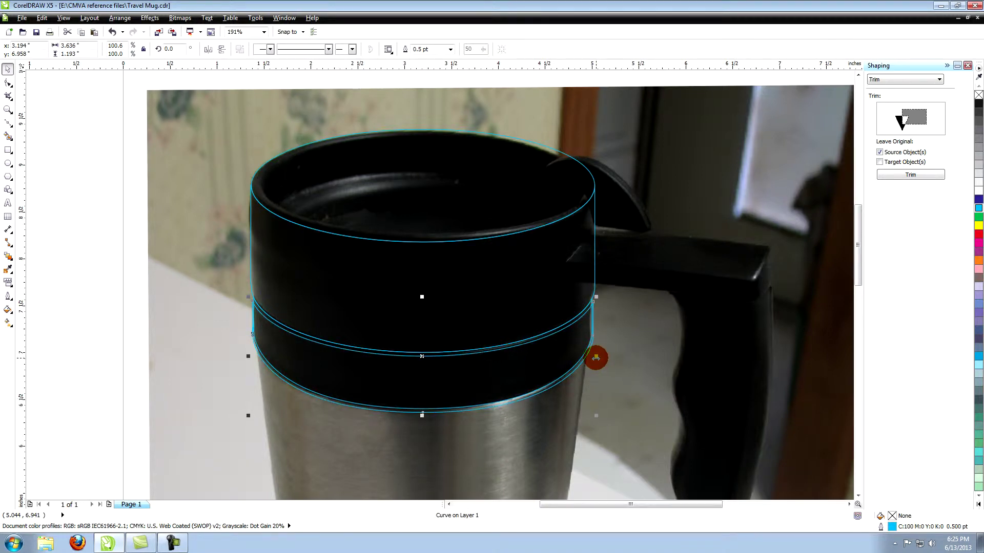
Intersect the widened copy with the lower lid band, keeping source and target, and delete the widened copy
{"action": "left_click", "coordinate": [939, 79]}
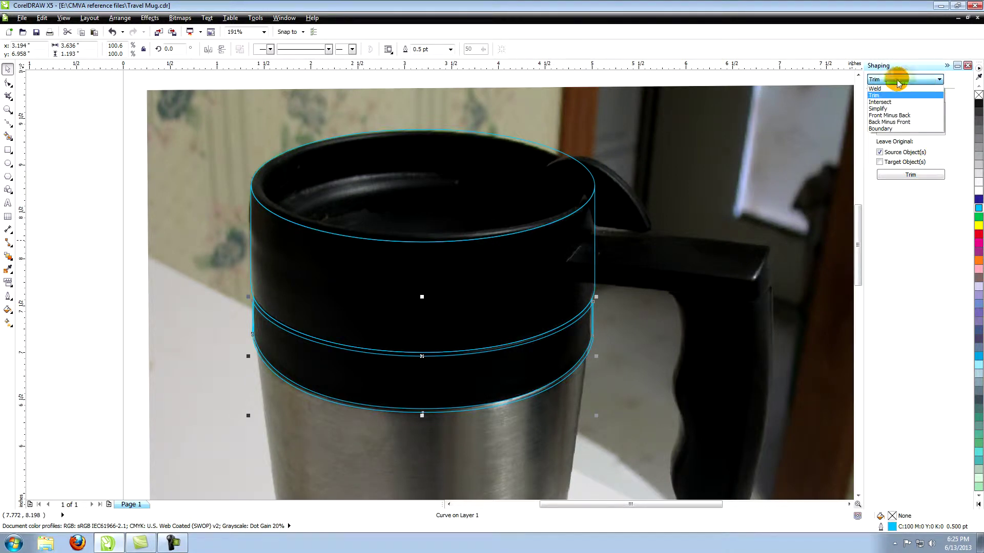
{"action": "left_click", "coordinate": [886, 103]}
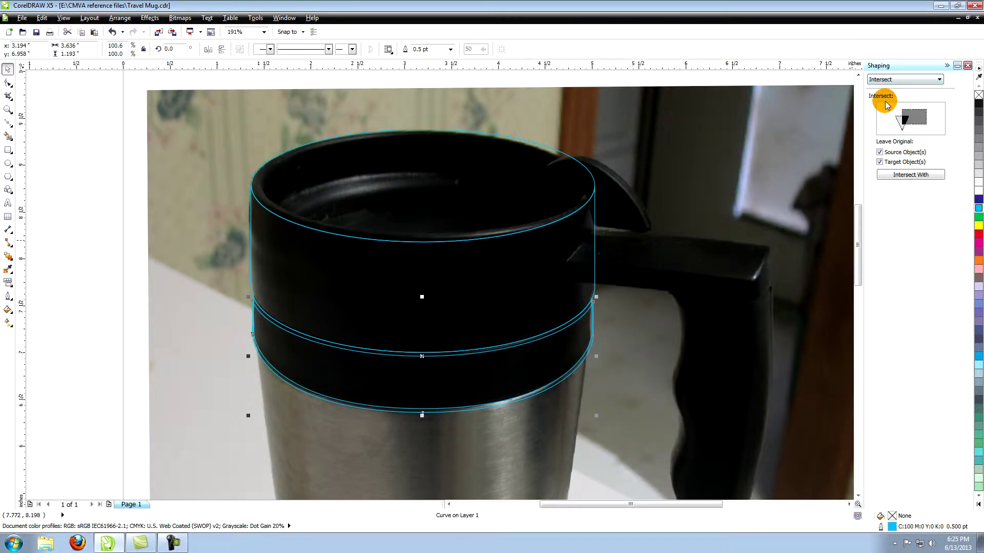
{"action": "left_click", "coordinate": [897, 176]}
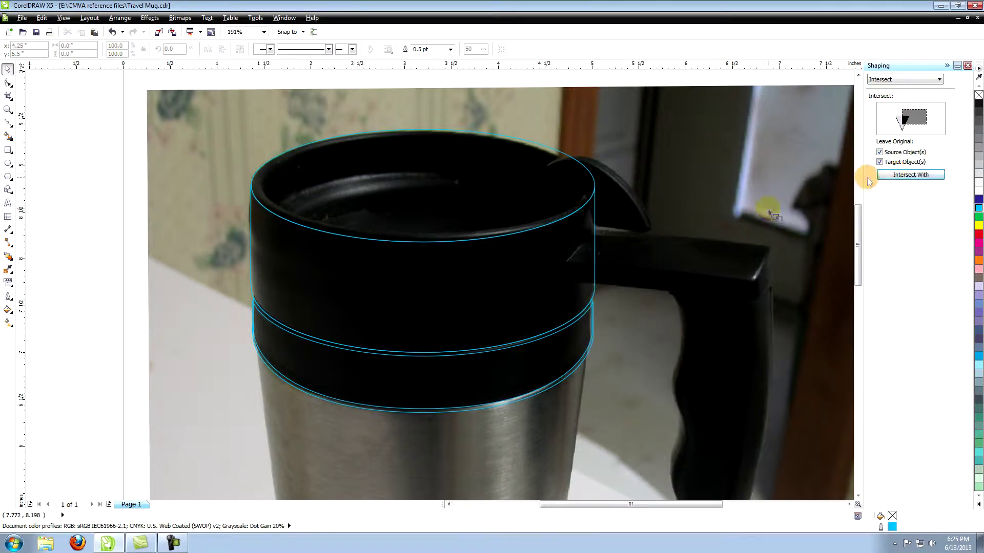
{"action": "left_click", "coordinate": [563, 379]}
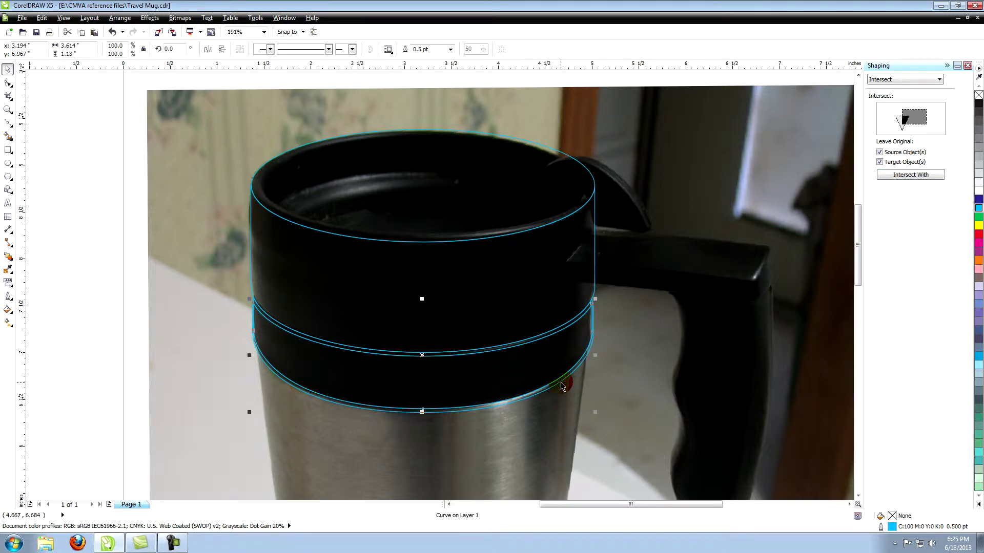
{"action": "left_click", "coordinate": [586, 385]}
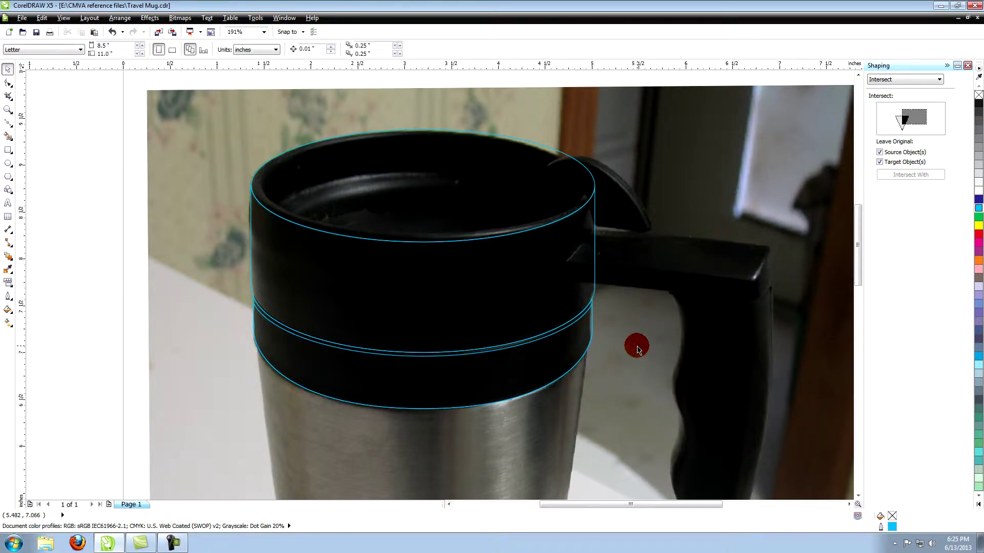
Create a smaller concentric copy of the rim ellipse, about 3.40 by 1.07 inches, for the inner rim
{"action": "left_click", "coordinate": [537, 143]}
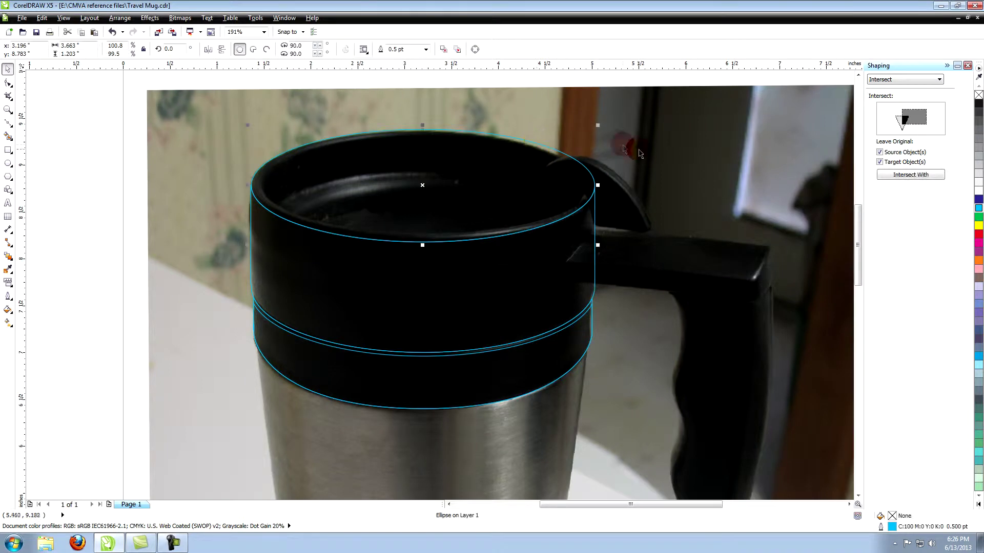
{"action": "left_click_drag", "start_coordinate": [600, 125], "coordinate": [588, 128]}
{"action": "right_click", "coordinate": [588, 128]}
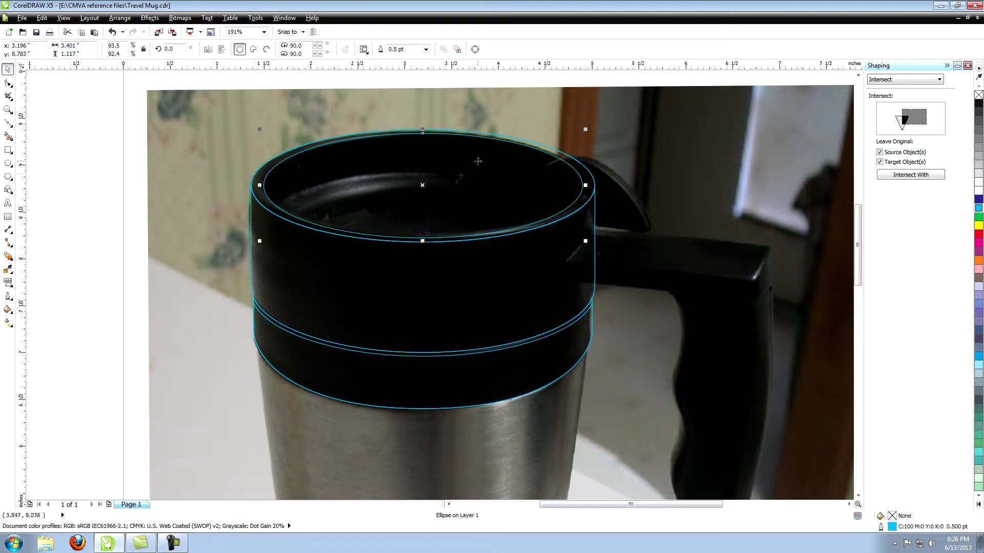
{"action": "left_click_drag", "start_coordinate": [422, 239], "coordinate": [423, 238]}
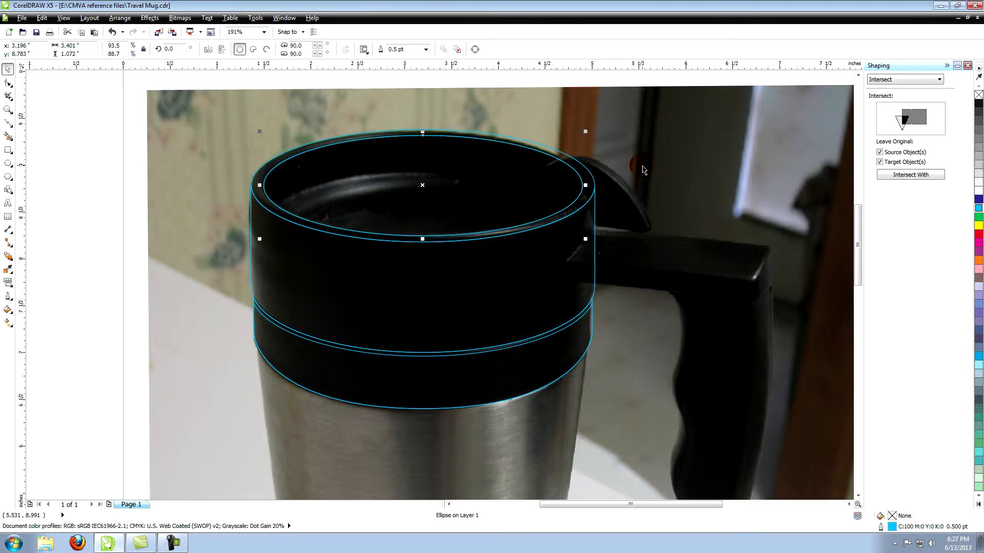
Duplicate the inner rim ellipse and move the copy about 0.4 inches down to the ledge inside the lid
{"action": "key", "text": "KP_Add"}
{"action": "key", "text": "Down"}
{"action": "key", "text": "Down"}
{"action": "key", "text": "Down"}
{"action": "key", "text": "Down"}
{"action": "key", "text": "Down"}
{"action": "key", "text": "Down"}
{"action": "key", "text": "Down"}
{"action": "key", "text": "Down"}
{"action": "key", "text": "Down"}
{"action": "key", "text": "Down"}
{"action": "key", "text": "Down"}
{"action": "key", "text": "Down"}
{"action": "key", "text": "Down"}
{"action": "key", "text": "Down"}
{"action": "key", "text": "Down"}
{"action": "key", "text": "Down"}
{"action": "key", "text": "Down"}
{"action": "key", "text": "Down"}
{"action": "key", "text": "Down"}
{"action": "key", "text": "Down"}
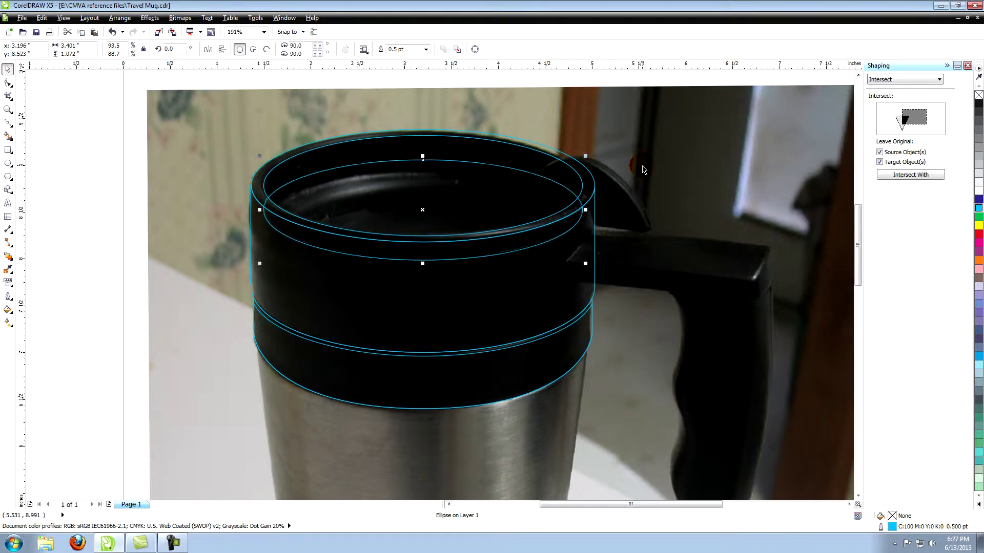
{"action": "key", "text": "Down"}
{"action": "key", "text": "Down"}
{"action": "key", "text": "Down"}
{"action": "key", "text": "Down"}
{"action": "key", "text": "Down"}
{"action": "key", "text": "Down"}
{"action": "key", "text": "Down"}
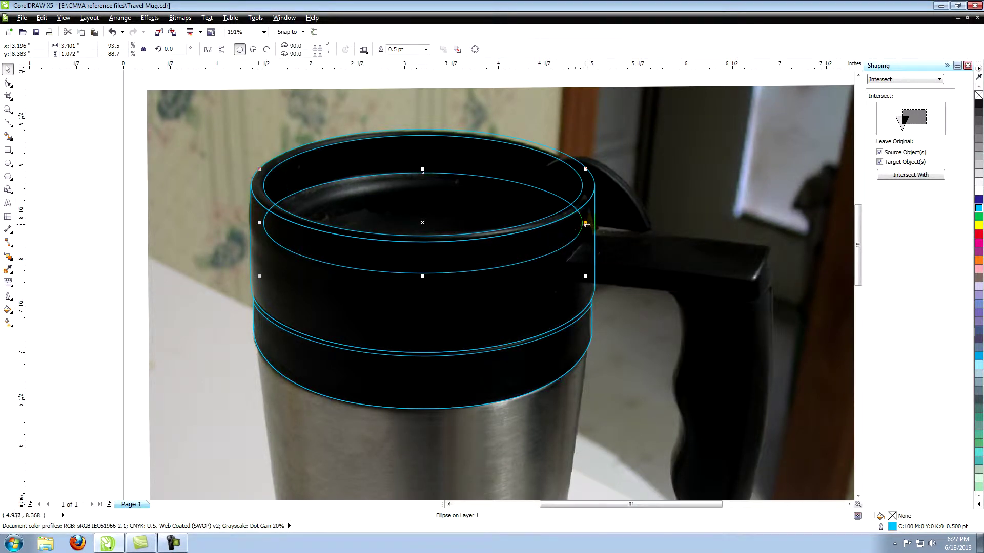
Narrow the lowered ellipse to about 3.35 inches and intersect it with the inner rim ellipse, keeping both originals
{"action": "left_click_drag", "start_coordinate": [587, 225], "coordinate": [584, 224]}
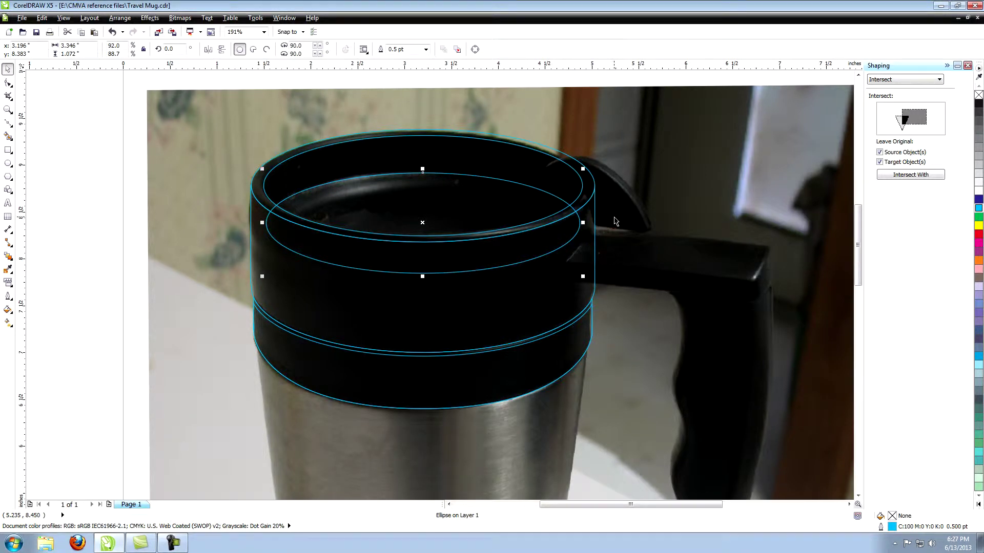
{"action": "left_click", "coordinate": [877, 176]}
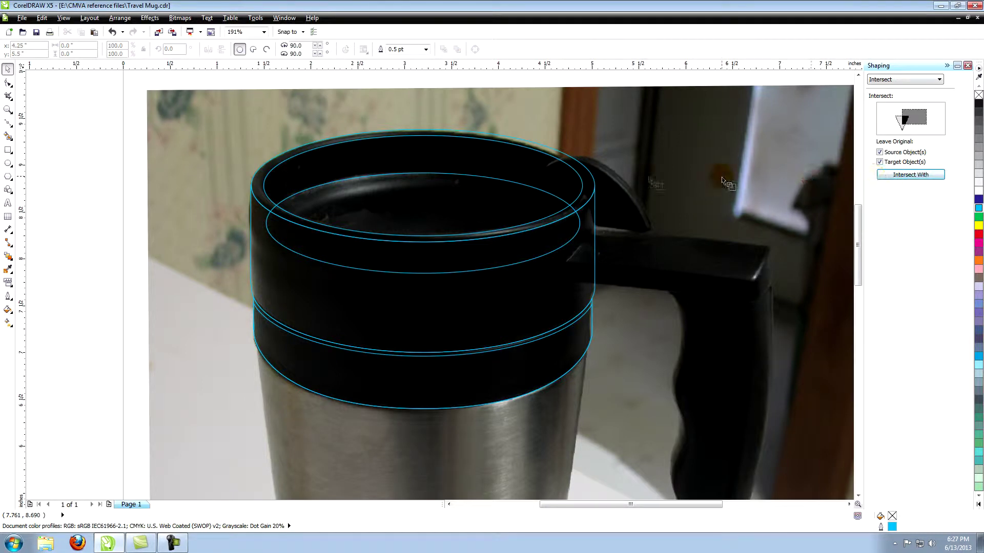
{"action": "left_click", "coordinate": [521, 171]}
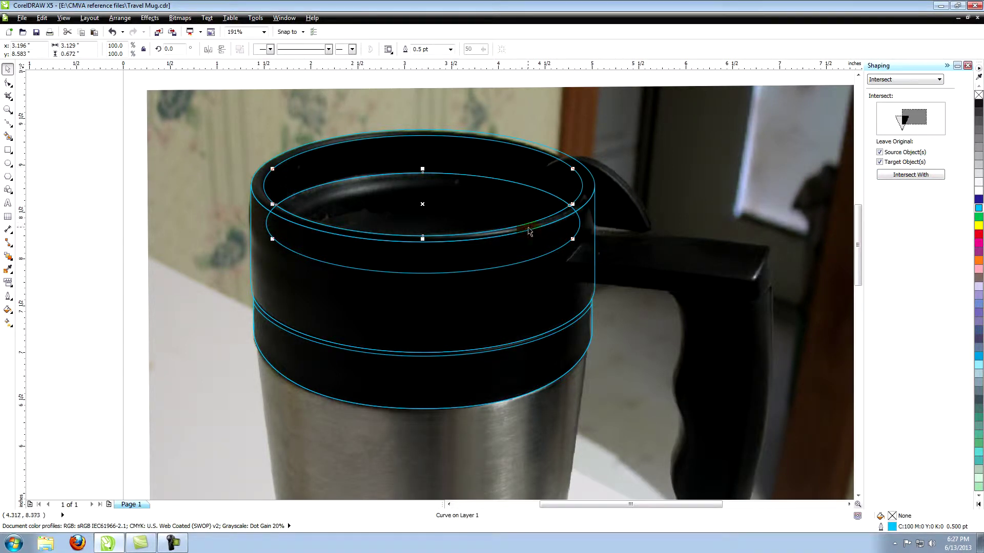
{"action": "left_click", "coordinate": [528, 262]}
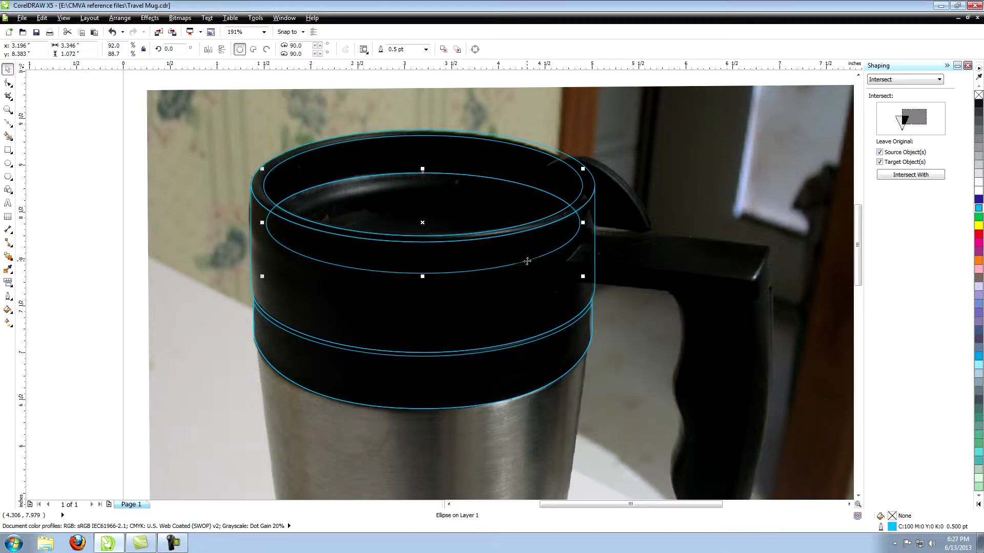
{"action": "key", "text": "Delete"}
{"action": "left_click", "coordinate": [597, 163]}
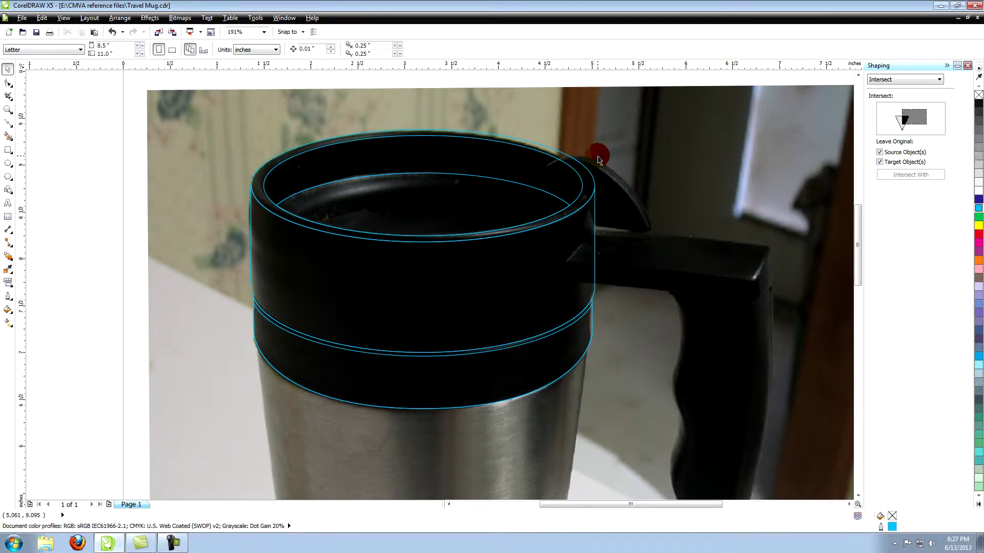
{"action": "key", "text": "ctrl+z"}
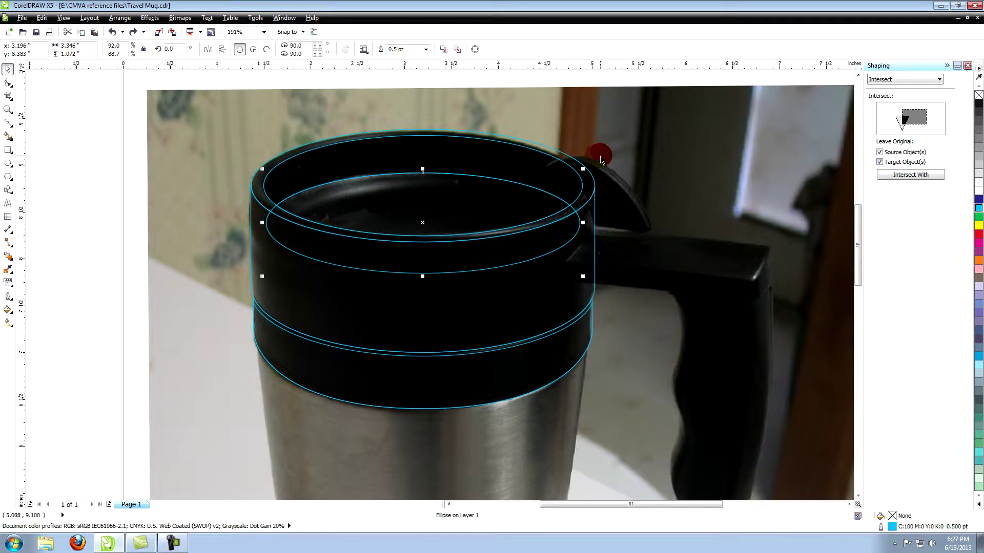
Make a copy of the lowered ellipse about 0.18 inches further down and 3.09 inches wide, and intersect it with the shape inside the rim
{"action": "key", "text": "Down"}
{"action": "key", "text": "Down"}
{"action": "key", "text": "Down"}
{"action": "key", "text": "Down"}
{"action": "key", "text": "Down"}
{"action": "key", "text": "Down"}
{"action": "key", "text": "Down"}
{"action": "key", "text": "Down"}
{"action": "key", "text": "Down"}
{"action": "key", "text": "Down"}
{"action": "key", "text": "Down"}
{"action": "key", "text": "Down"}
{"action": "key", "text": "Down"}
{"action": "key", "text": "Down"}
{"action": "key", "text": "Down"}
{"action": "key", "text": "Down"}
{"action": "key", "text": "Down"}
{"action": "key", "text": "Down"}
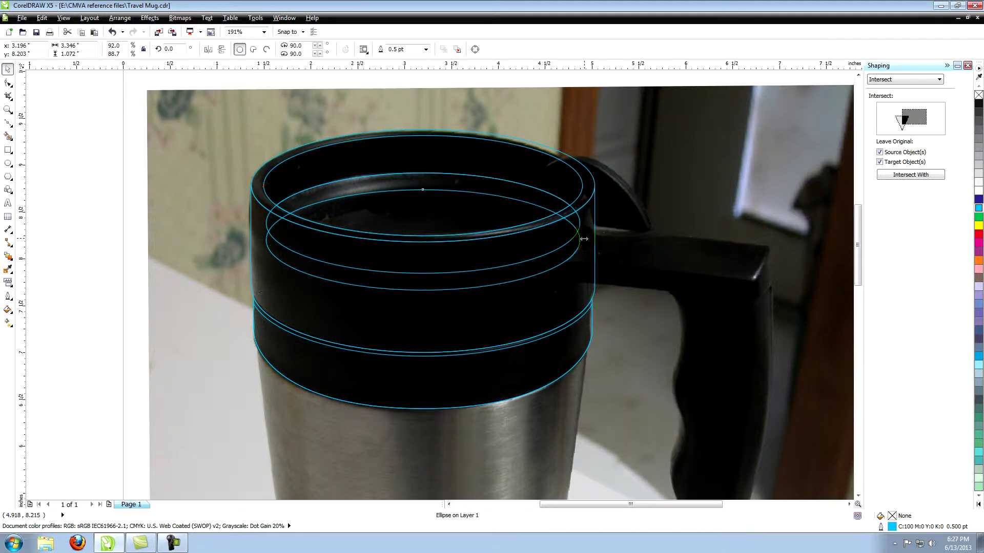
{"action": "left_click_drag", "start_coordinate": [583, 239], "coordinate": [574, 239]}
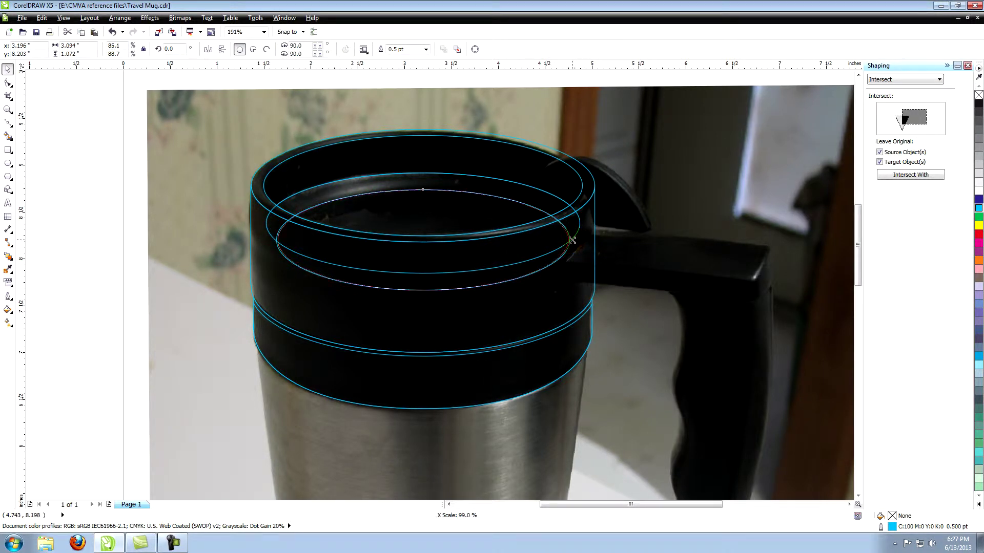
{"action": "left_click", "coordinate": [894, 175]}
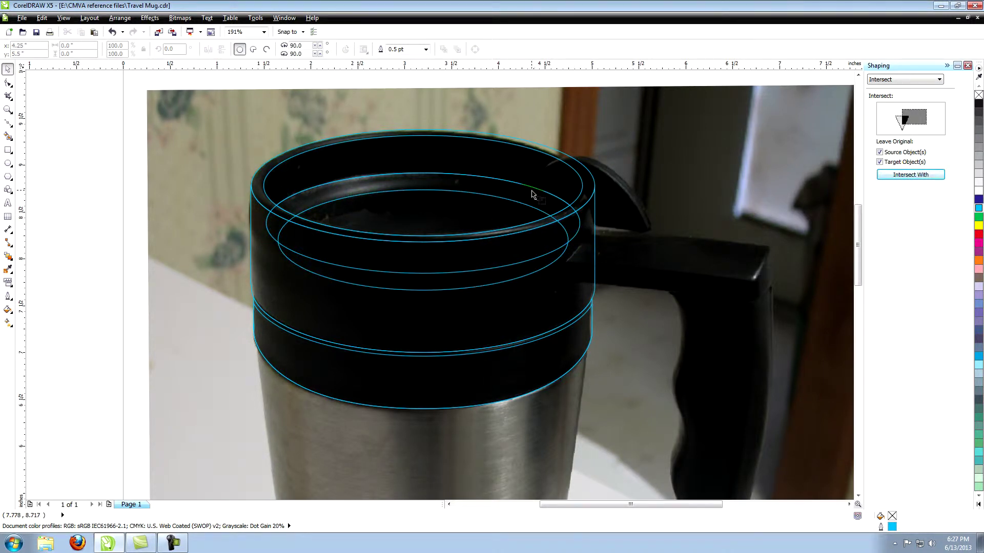
{"action": "left_click", "coordinate": [544, 218]}
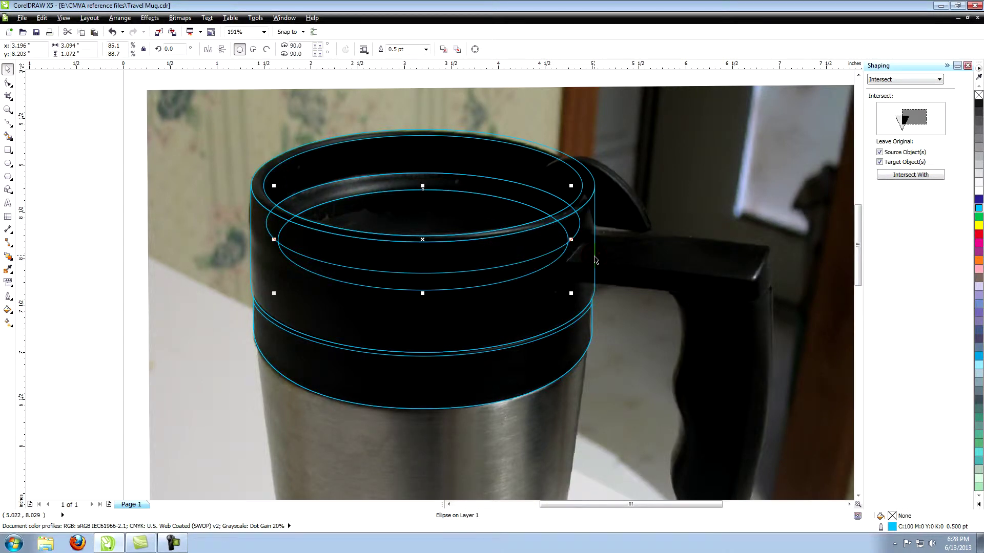
Move the 3.09-inch-wide ellipse about 0.18 inches further down and narrow it to about 3.00 inches
{"action": "key", "text": "Down"}
{"action": "key", "text": "Down"}
{"action": "key", "text": "Down"}
{"action": "key", "text": "Down"}
{"action": "key", "text": "Down"}
{"action": "key", "text": "Down"}
{"action": "key", "text": "Down"}
{"action": "key", "text": "Down"}
{"action": "key", "text": "Down"}
{"action": "key", "text": "Down"}
{"action": "key", "text": "Down"}
{"action": "key", "text": "Down"}
{"action": "key", "text": "Down"}
{"action": "key", "text": "Down"}
{"action": "key", "text": "Down"}
{"action": "key", "text": "Down"}
{"action": "key", "text": "Down"}
{"action": "key", "text": "Down"}
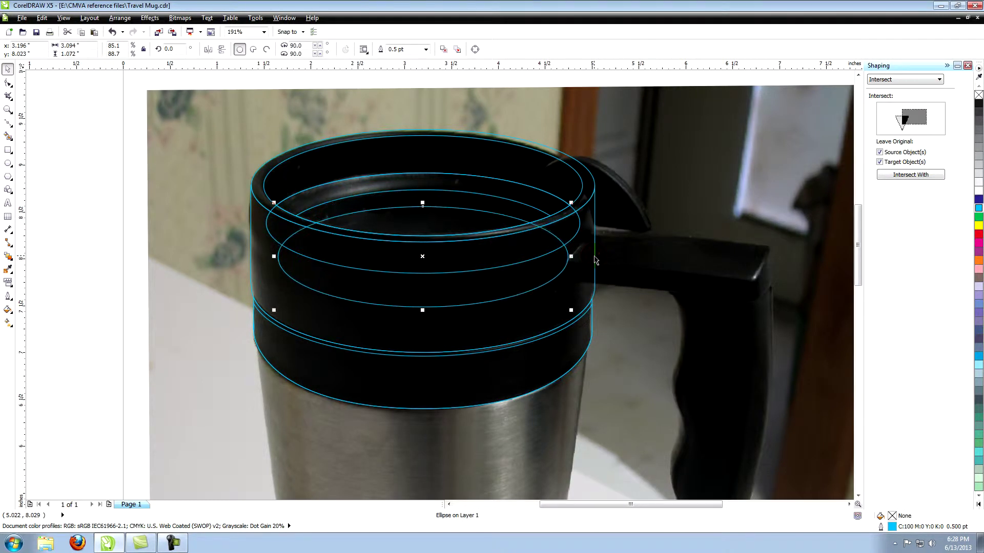
{"action": "left_click_drag", "start_coordinate": [572, 258], "coordinate": [568, 257]}
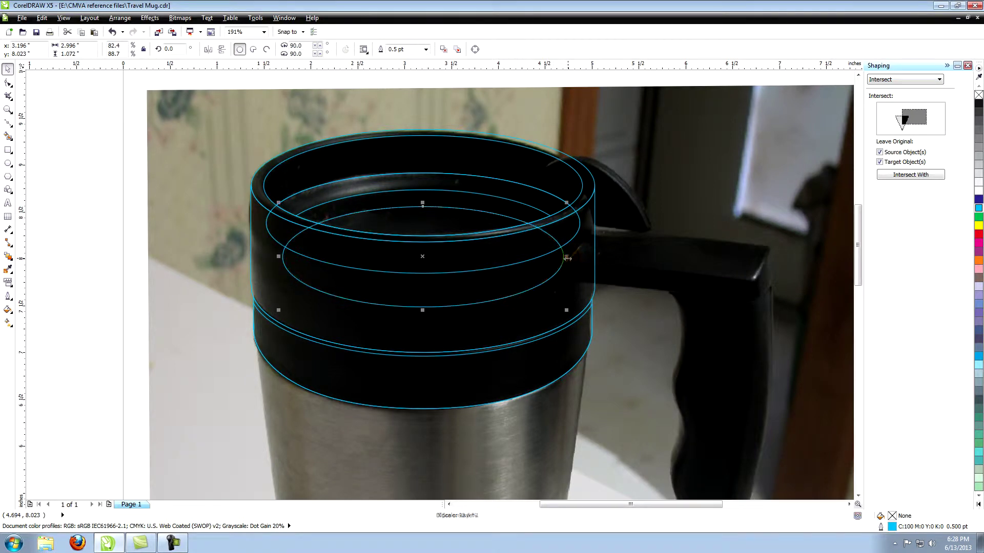
Intersect the lowest ellipse with the shape inside the rim opening and delete that ellipse
{"action": "left_click", "coordinate": [881, 175]}
{"action": "left_click", "coordinate": [466, 201]}
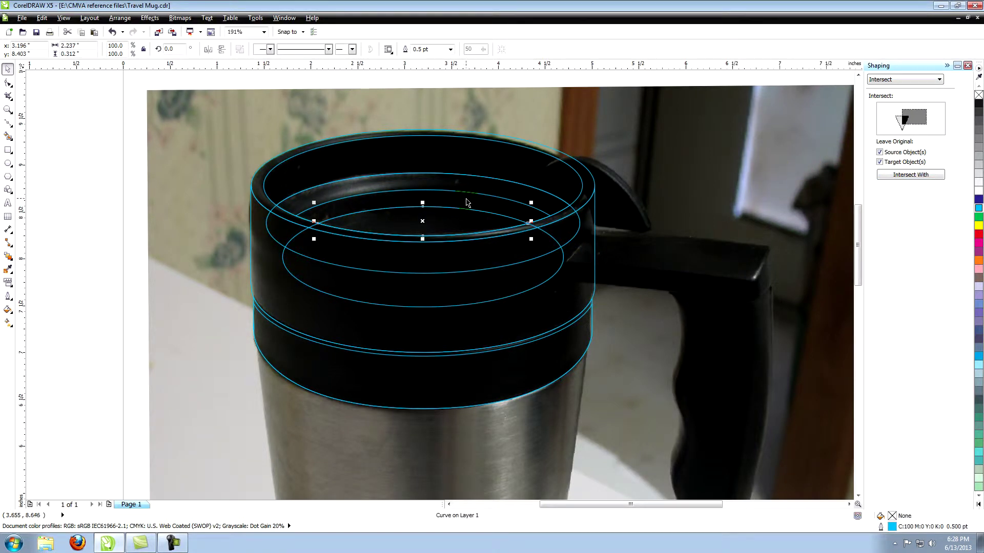
{"action": "key", "text": "Delete"}
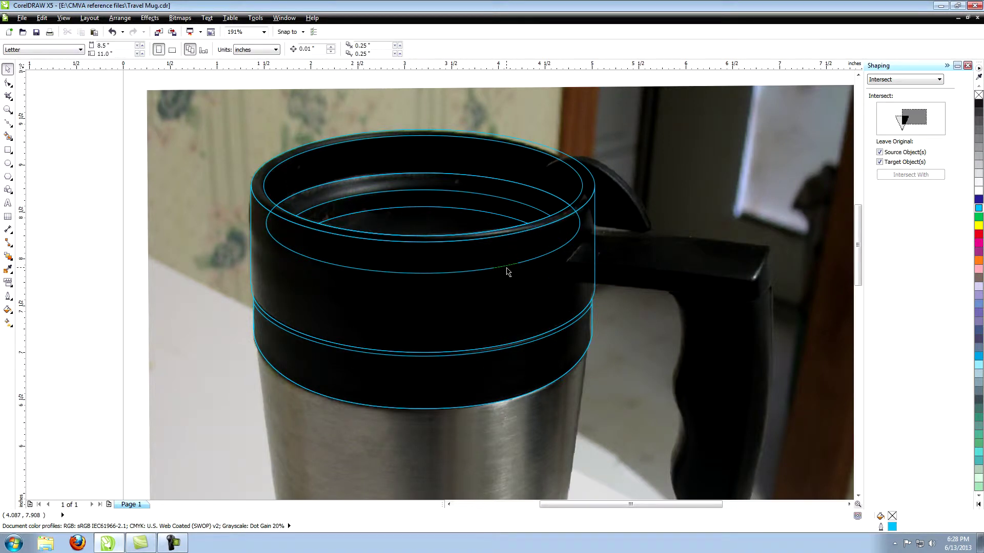
Delete the leftover construction ellipse that crosses the front of the lid
{"action": "left_click", "coordinate": [506, 266]}
{"action": "key", "text": "Delete"}
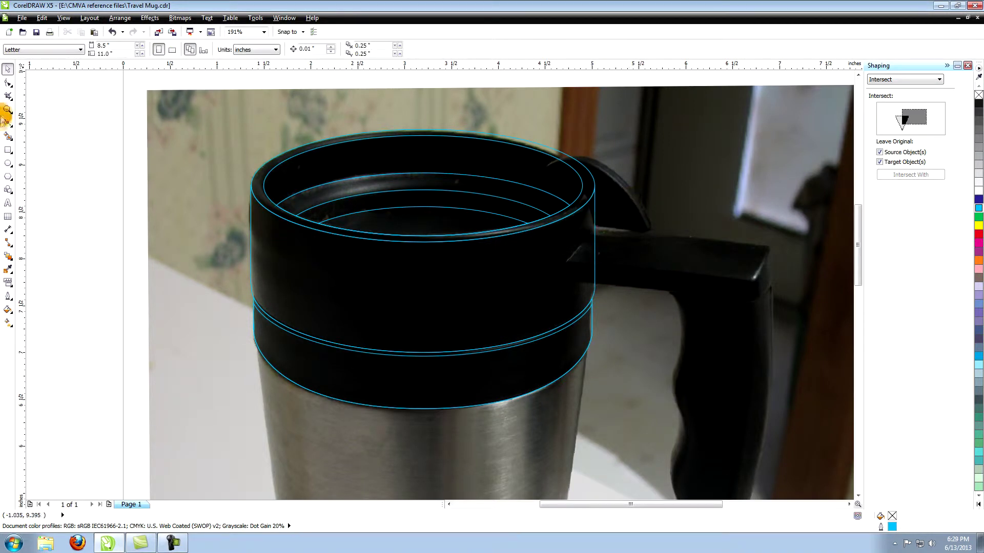
Duplicate the inner rim ellipse and move the copy about 5.98 inches down to the base of the mug
{"action": "left_click", "coordinate": [8, 110]}
{"action": "left_click", "coordinate": [154, 49]}
{"action": "key", "text": "space"}
{"action": "left_click", "coordinate": [433, 147]}
{"action": "key", "text": "KP_Add"}
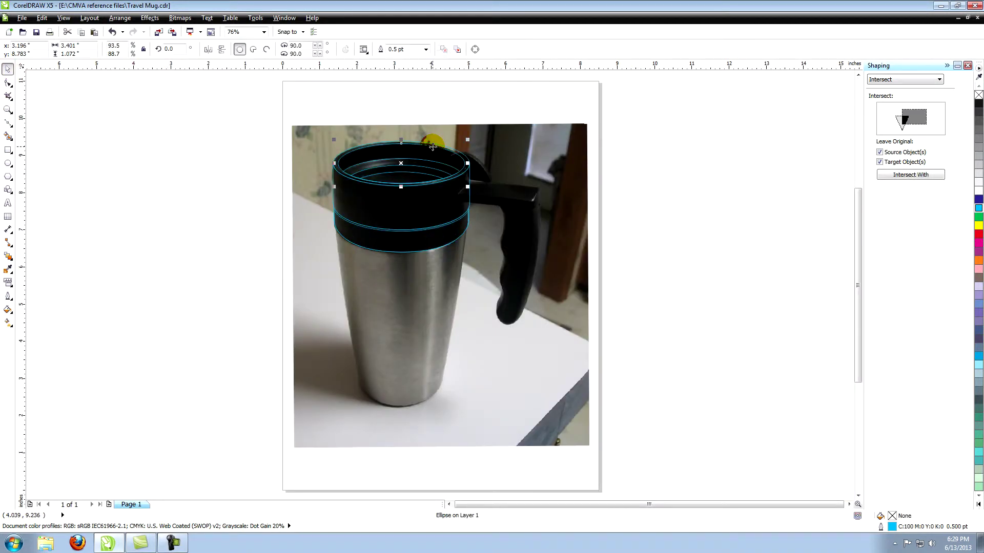
{"action": "key", "text": "shift+Down"}
{"action": "key", "text": "shift+Down"}
{"action": "key", "text": "shift+Down"}
{"action": "key", "text": "shift+Down"}
{"action": "key", "text": "shift+Down"}
{"action": "key", "text": "shift+Down"}
{"action": "key", "text": "shift+Down"}
{"action": "key", "text": "shift+Down"}
{"action": "key", "text": "shift+Down"}
{"action": "key", "text": "shift+Down"}
{"action": "key", "text": "shift+Down"}
{"action": "key", "text": "shift+Down"}
{"action": "key", "text": "shift+Down"}
{"action": "key", "text": "shift+Down"}
{"action": "key", "text": "shift+Down"}
{"action": "key", "text": "shift+Down"}
{"action": "key", "text": "shift+Down"}
{"action": "key", "text": "shift+Down"}
{"action": "key", "text": "shift+Down"}
{"action": "key", "text": "shift+Down"}
{"action": "key", "text": "Down"}
{"action": "key", "text": "Down"}
{"action": "key", "text": "Down"}
{"action": "key", "text": "Down"}
{"action": "key", "text": "Down"}
{"action": "key", "text": "Down"}
{"action": "key", "text": "Down"}
{"action": "key", "text": "Down"}
{"action": "key", "text": "Down"}
{"action": "key", "text": "Down"}
{"action": "key", "text": "Down"}
{"action": "key", "text": "Down"}
{"action": "key", "text": "Down"}
{"action": "key", "text": "Down"}
{"action": "key", "text": "Down"}
{"action": "key", "text": "Down"}
{"action": "key", "text": "Down"}
{"action": "key", "text": "Down"}
{"action": "key", "text": "Down"}
{"action": "key", "text": "Down"}
Resize the base ellipse to about 2.2 inches wide and 1.35 inches tall to match the mug's bottom edge
{"action": "left_click_drag", "start_coordinate": [468, 385], "coordinate": [444, 386]}
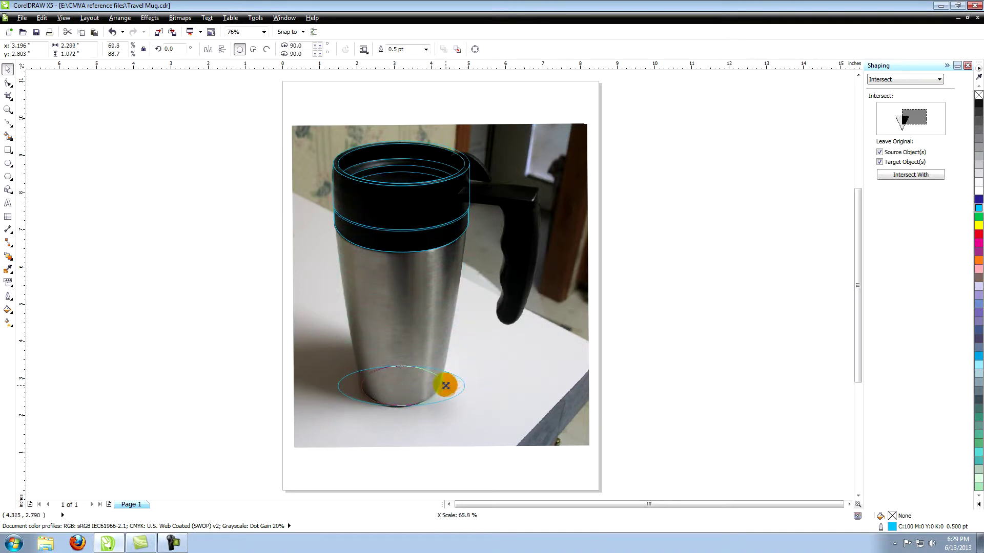
{"action": "left_click_drag", "start_coordinate": [401, 361], "coordinate": [403, 355]}
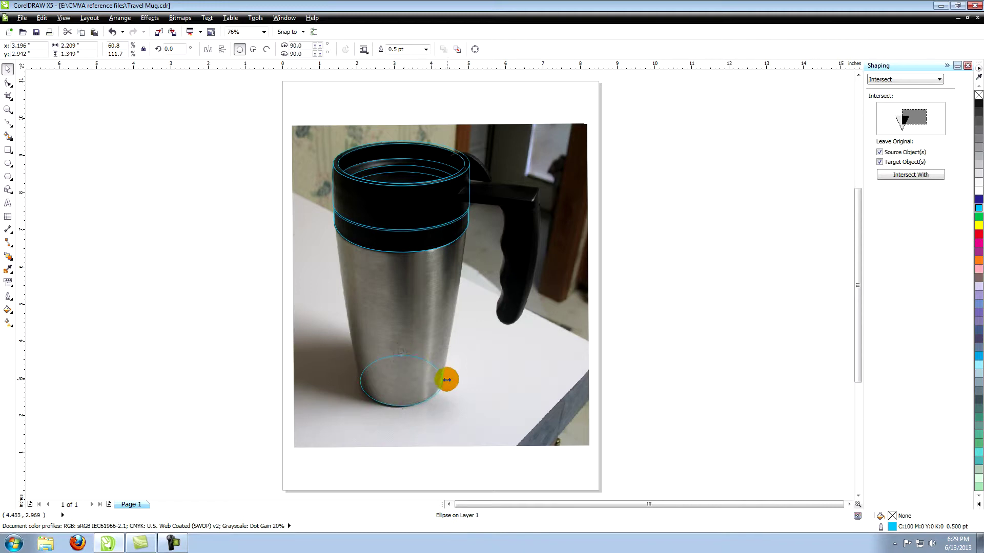
{"action": "left_click_drag", "start_coordinate": [447, 380], "coordinate": [447, 380]}
{"action": "left_click", "coordinate": [591, 382]}
Draw a closed Bezier outline of the steel body, from the base ellipse's sides up to the lower lid band, dipping to a point inside the band
{"action": "left_click", "coordinate": [8, 109]}
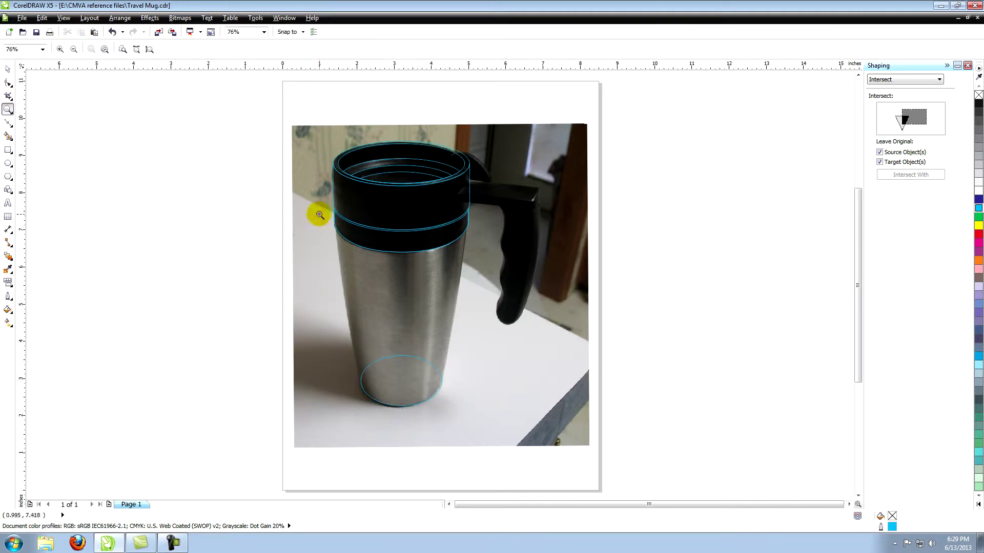
{"action": "left_click_drag", "start_coordinate": [319, 215], "coordinate": [481, 386]}
{"action": "left_click", "coordinate": [8, 123]}
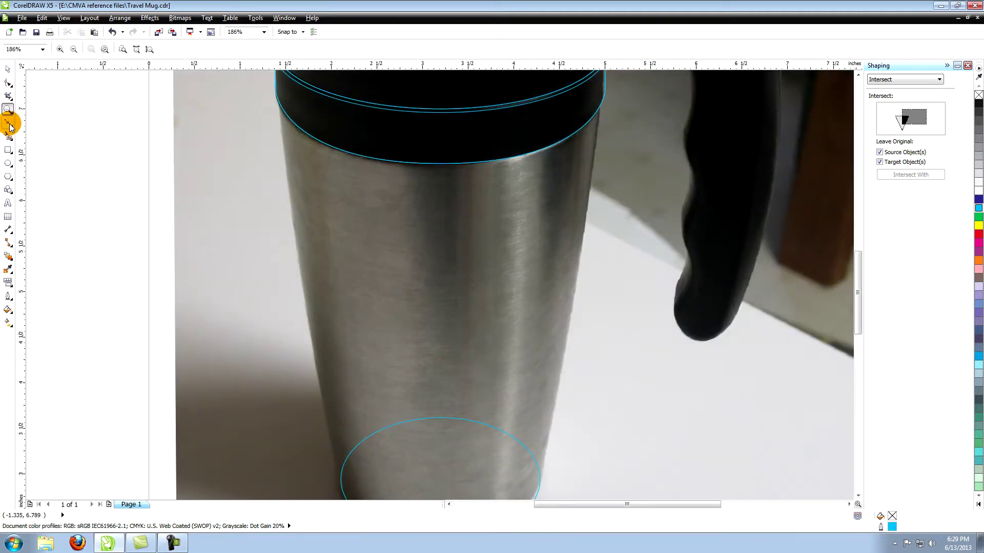
{"action": "left_click", "coordinate": [339, 481]}
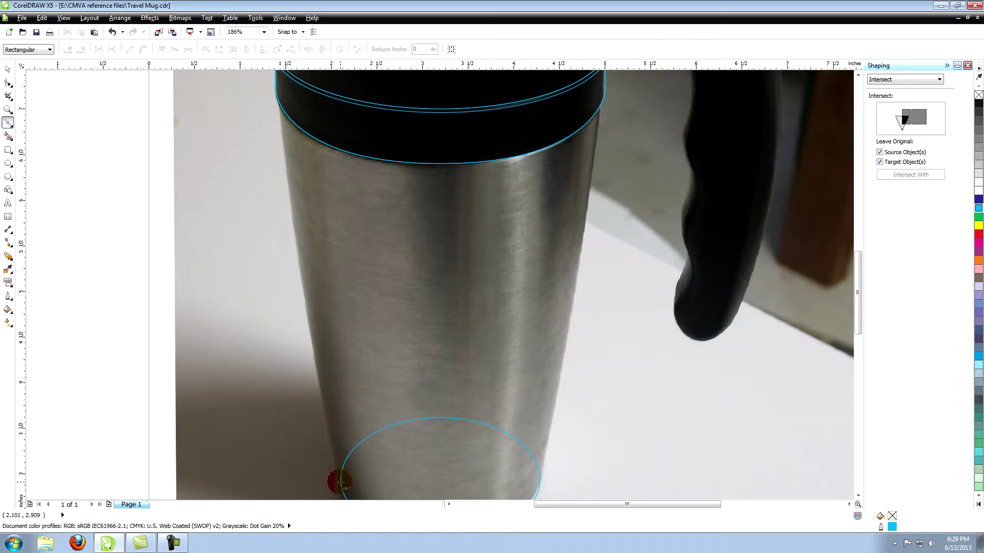
{"action": "left_click_drag", "start_coordinate": [277, 94], "coordinate": [438, 153]}
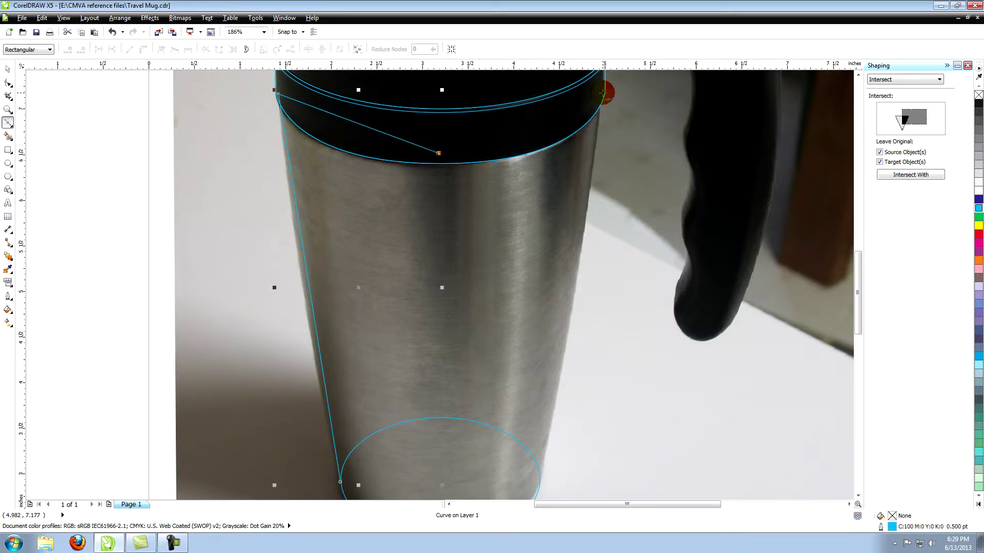
{"action": "left_click", "coordinate": [603, 92]}
{"action": "left_click", "coordinate": [540, 482]}
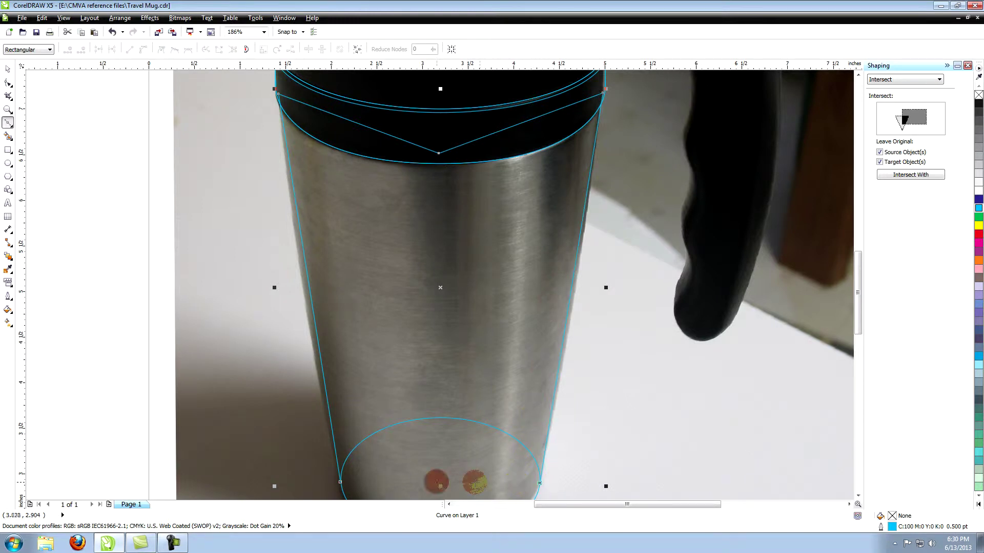
{"action": "left_click", "coordinate": [338, 481]}
Weld the steel body outline to the base ellipse without keeping the originals
{"action": "left_click", "coordinate": [9, 69]}
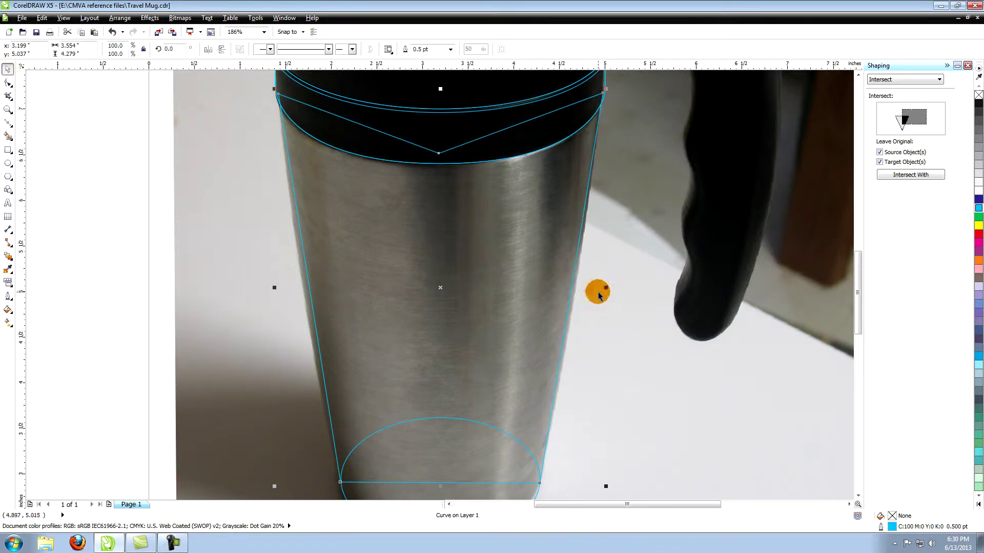
{"action": "left_click", "coordinate": [939, 79]}
{"action": "left_click", "coordinate": [874, 89]}
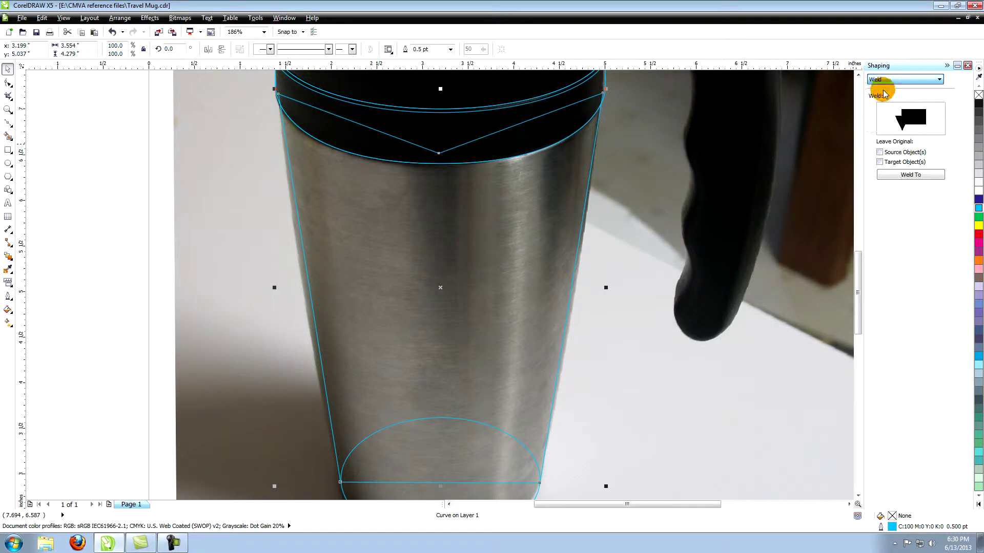
{"action": "left_click", "coordinate": [910, 175]}
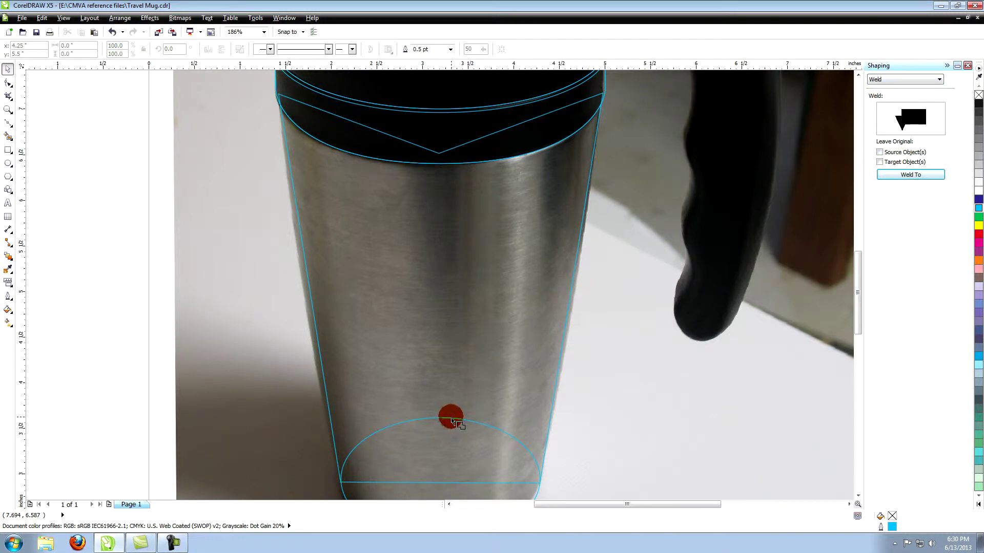
{"action": "left_click", "coordinate": [448, 426]}
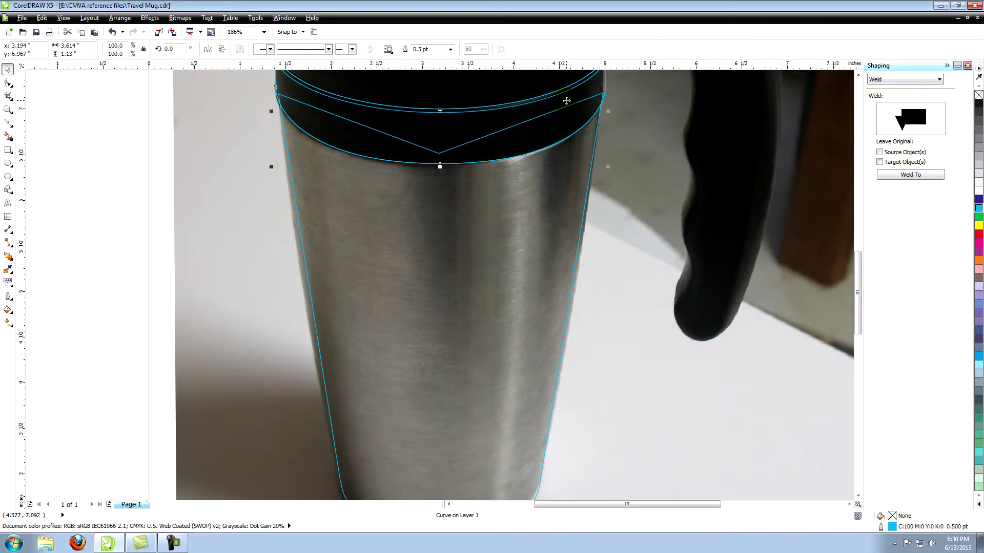
Trim the steel body with the lower lid band, keeping the band as the source object
{"action": "left_click", "coordinate": [904, 80]}
{"action": "left_click", "coordinate": [874, 96]}
{"action": "left_click", "coordinate": [880, 152]}
{"action": "left_click", "coordinate": [911, 175]}
{"action": "left_click", "coordinate": [571, 221]}
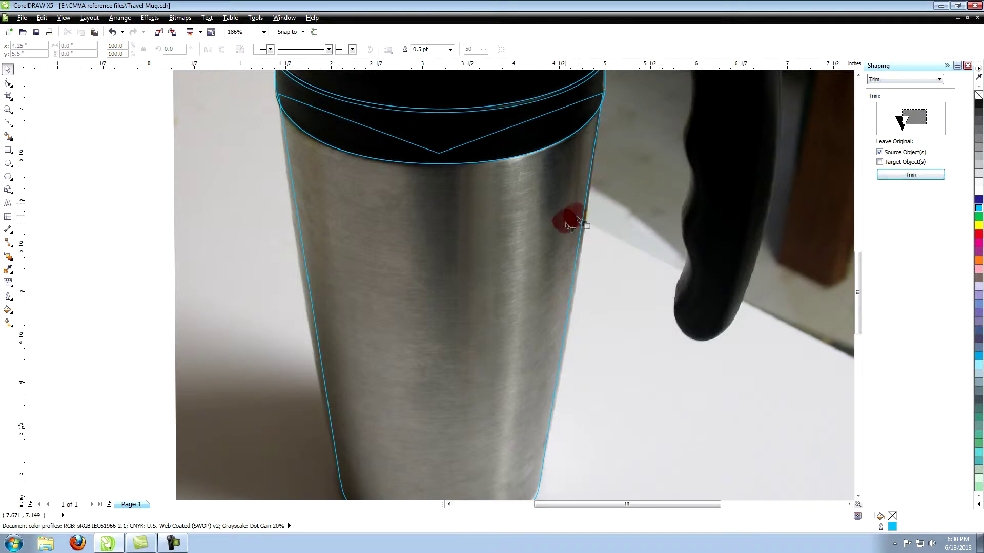
{"action": "left_click", "coordinate": [614, 255]}
{"action": "left_click", "coordinate": [120, 198]}
Start the thumb tab's Bezier outline at the inner rim, going up and along its curved upper edge to the outer tip
{"action": "double_click", "coordinate": [8, 108]}
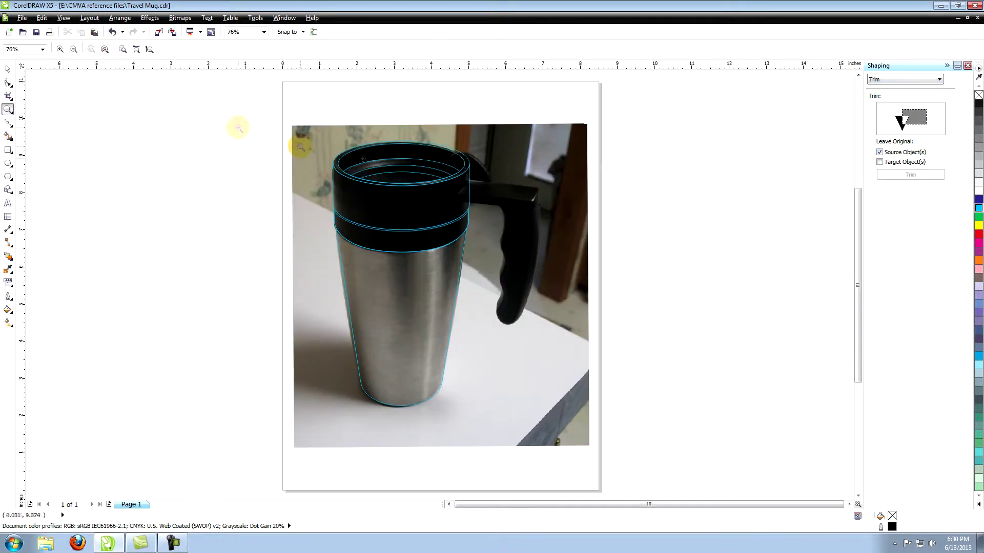
{"action": "left_click_drag", "start_coordinate": [432, 138], "coordinate": [501, 207]}
{"action": "key", "text": "F10"}
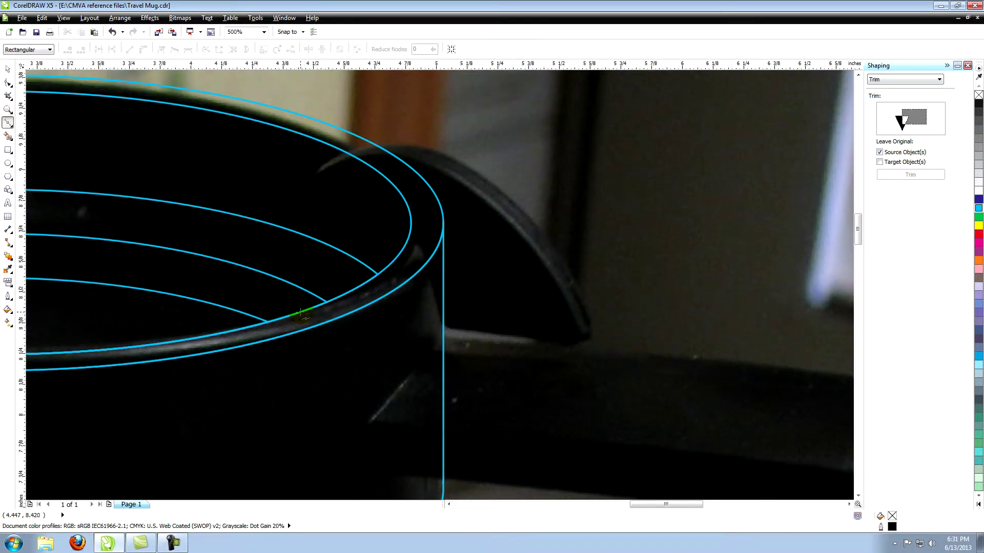
{"action": "left_click", "coordinate": [301, 313]}
{"action": "left_click", "coordinate": [311, 182]}
{"action": "left_click_drag", "start_coordinate": [351, 149], "coordinate": [389, 137]}
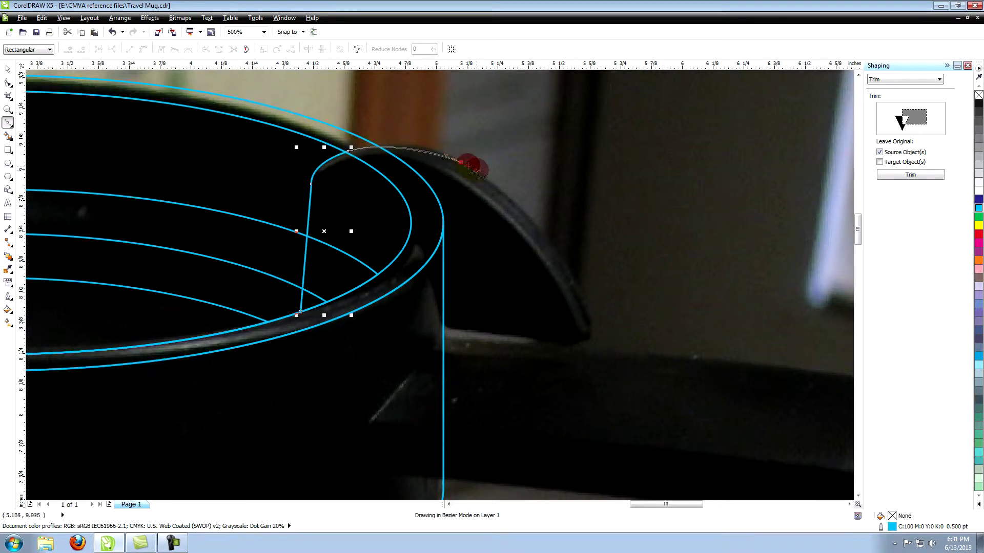
{"action": "left_click_drag", "start_coordinate": [460, 163], "coordinate": [504, 183]}
{"action": "left_click_drag", "start_coordinate": [552, 244], "coordinate": [568, 271]}
{"action": "left_click", "coordinate": [594, 331]}
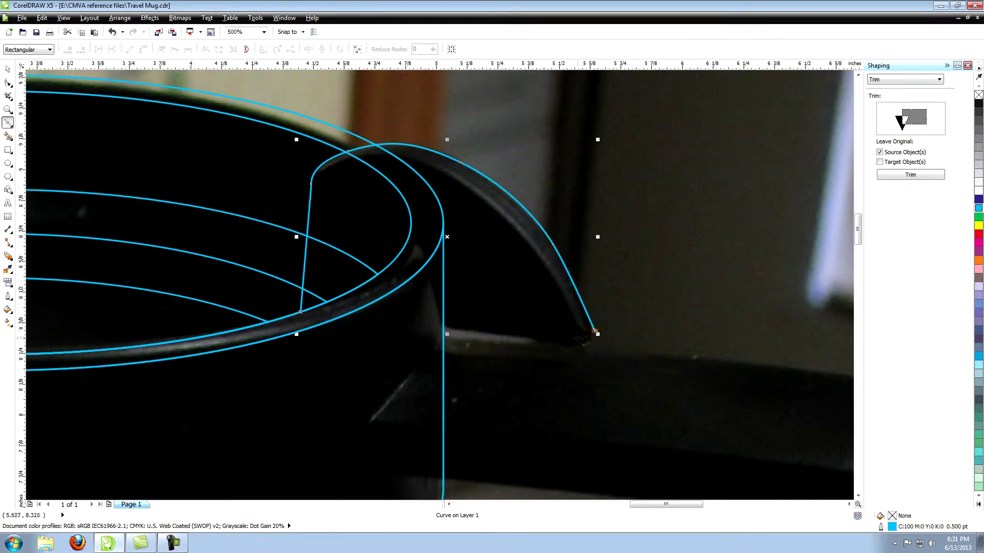
Complete the thumb tab outline along its underside, over the small hump at the rim and along the inner rim to the starting point
{"action": "left_click", "coordinate": [573, 340]}
{"action": "left_click", "coordinate": [445, 326]}
{"action": "left_click", "coordinate": [424, 249]}
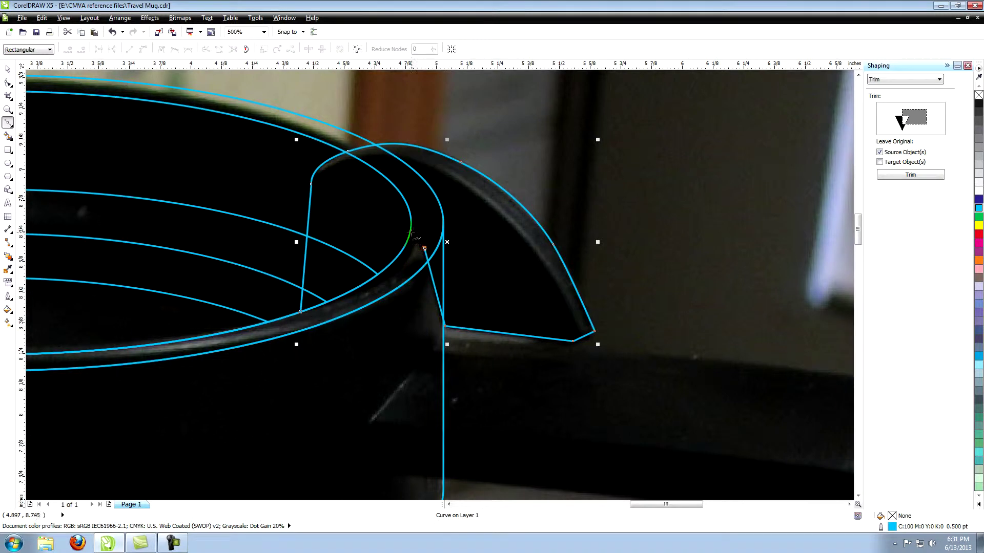
{"action": "left_click_drag", "start_coordinate": [399, 231], "coordinate": [400, 231]}
{"action": "mouse_move", "coordinate": [364, 283]}
{"action": "left_mouse_down"}
{"action": "mouse_move", "coordinate": [327, 301]}
{"action": "mouse_move", "coordinate": [354, 288]}
{"action": "left_mouse_up"}
{"action": "left_click", "coordinate": [301, 312]}
{"action": "key", "text": "ctrl+z"}
{"action": "left_click", "coordinate": [301, 311]}
Fine-tune the thumb tab's nodes, fitting the lower edge to the inner rim and moving the upper inner corner slightly left
{"action": "left_click", "coordinate": [8, 83]}
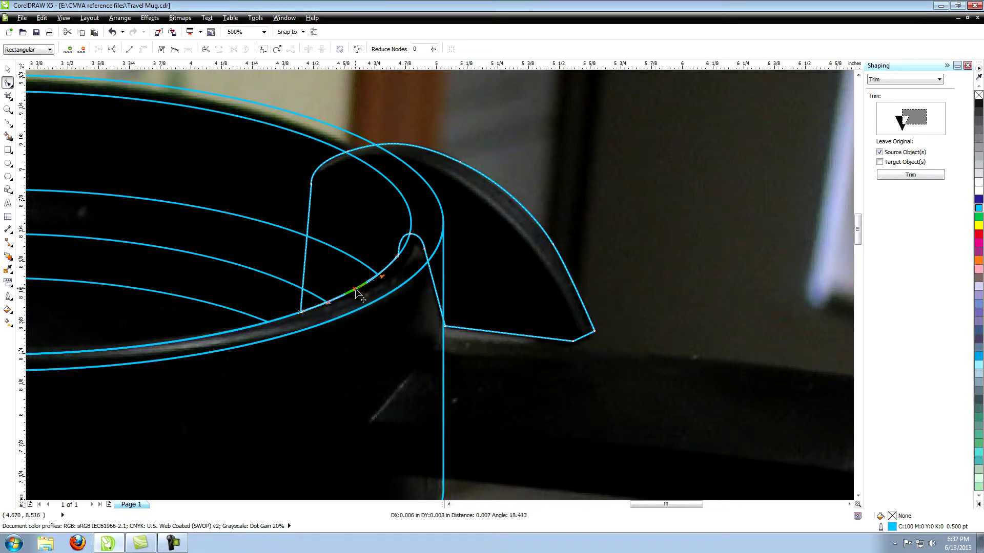
{"action": "key", "text": "space"}
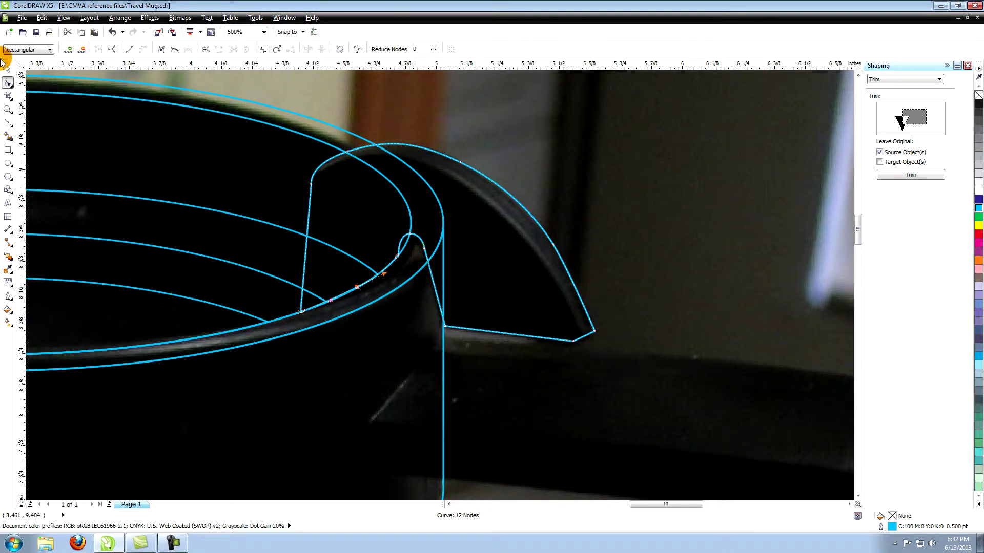
{"action": "left_click", "coordinate": [641, 175]}
{"action": "left_click", "coordinate": [7, 83]}
{"action": "left_click", "coordinate": [312, 182]}
{"action": "left_click_drag", "start_coordinate": [312, 183], "coordinate": [302, 185]}
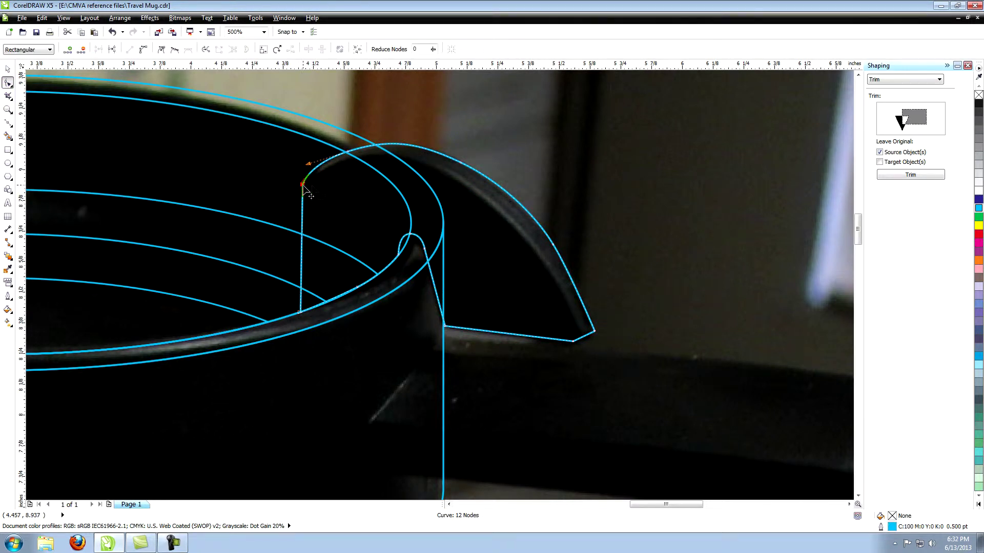
{"action": "key", "text": "space"}
Draw a closed Bezier shape following the thumb tab's inner ridge line and looping back outside its upper edge
{"action": "left_click", "coordinate": [8, 123]}
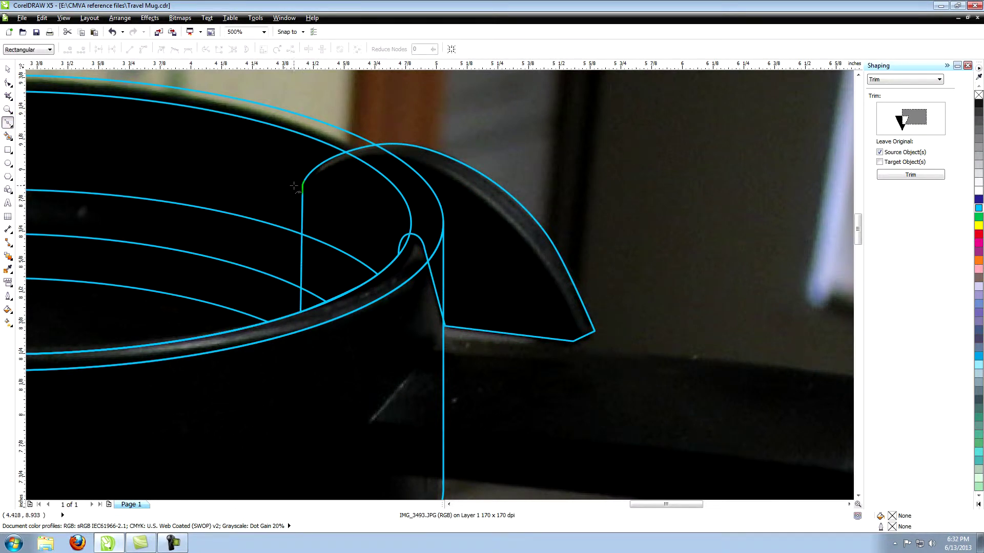
{"action": "left_click_drag", "start_coordinate": [376, 154], "coordinate": [426, 154]}
{"action": "left_click_drag", "start_coordinate": [508, 222], "coordinate": [543, 262]}
{"action": "left_click_drag", "start_coordinate": [571, 340], "coordinate": [572, 342]}
{"action": "left_click", "coordinate": [577, 358]}
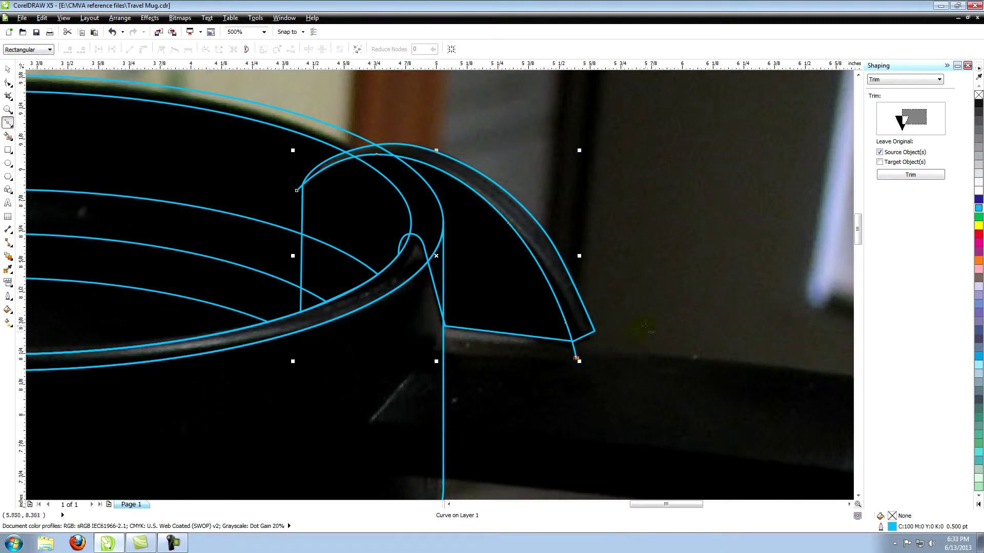
{"action": "left_click", "coordinate": [615, 331]}
{"action": "left_click_drag", "start_coordinate": [425, 123], "coordinate": [297, 98]}
{"action": "left_click", "coordinate": [297, 190]}
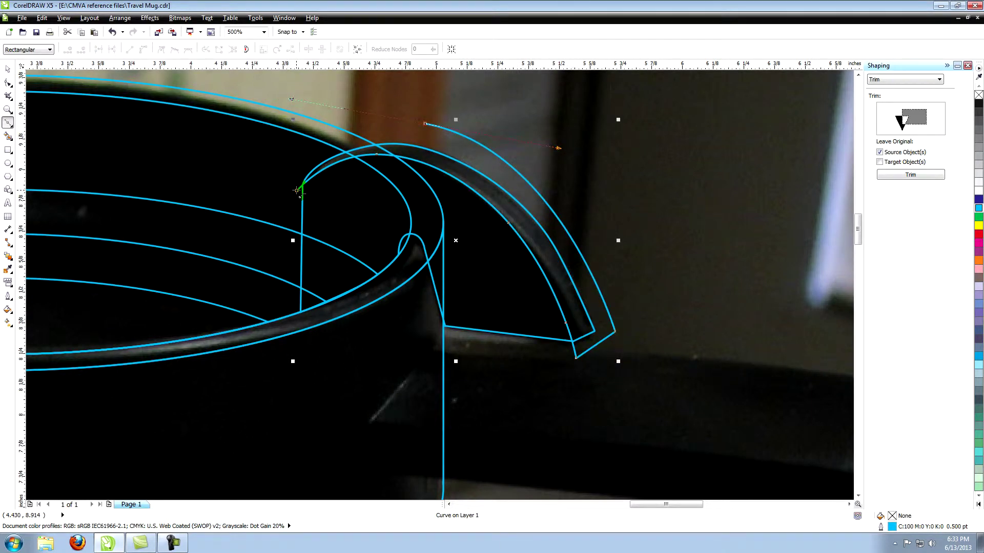
Intersect the curved helper shape with the thumb tab outline, keeping both the source and target objects
{"action": "left_click", "coordinate": [8, 69]}
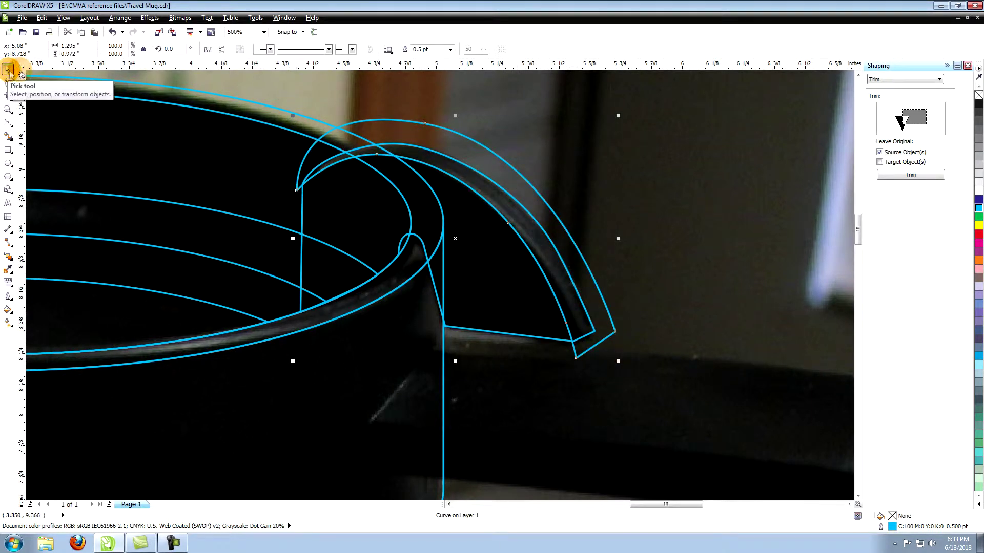
{"action": "left_click", "coordinate": [939, 79]}
{"action": "left_click", "coordinate": [877, 100]}
{"action": "left_click", "coordinate": [884, 175]}
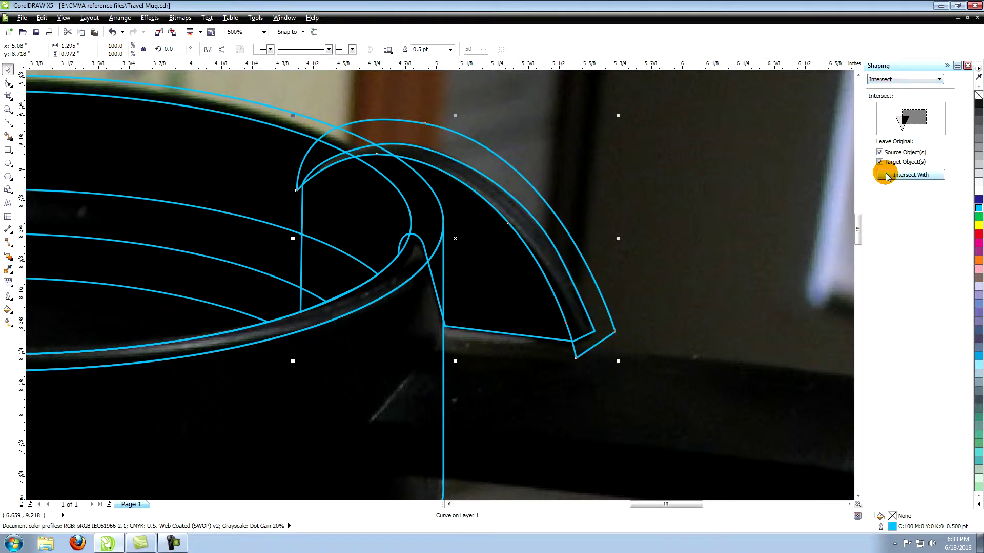
{"action": "left_click", "coordinate": [524, 293]}
Move the curved helper shape 0.02 inches down and 0.03 inches left
{"action": "left_click", "coordinate": [548, 207]}
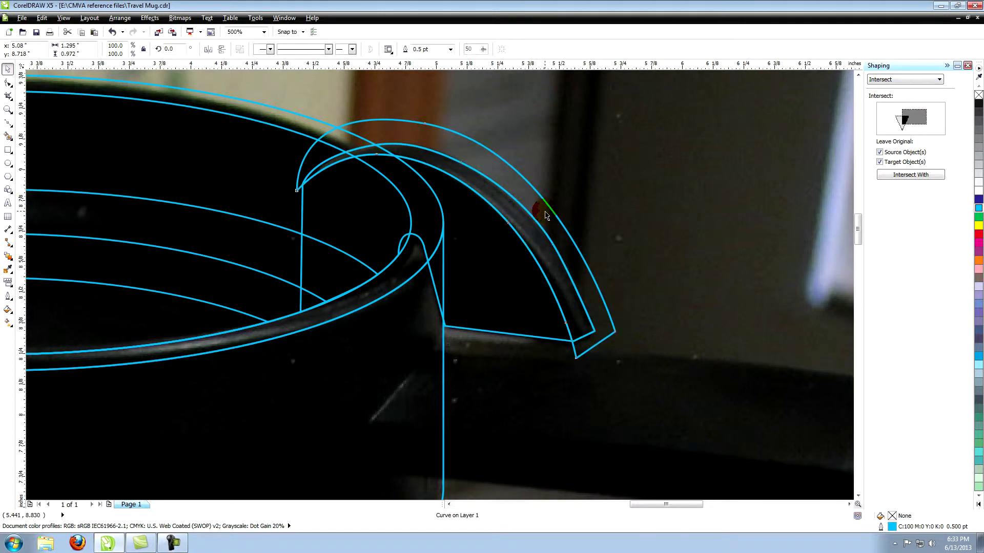
{"action": "key", "text": "Down"}
{"action": "key", "text": "Down"}
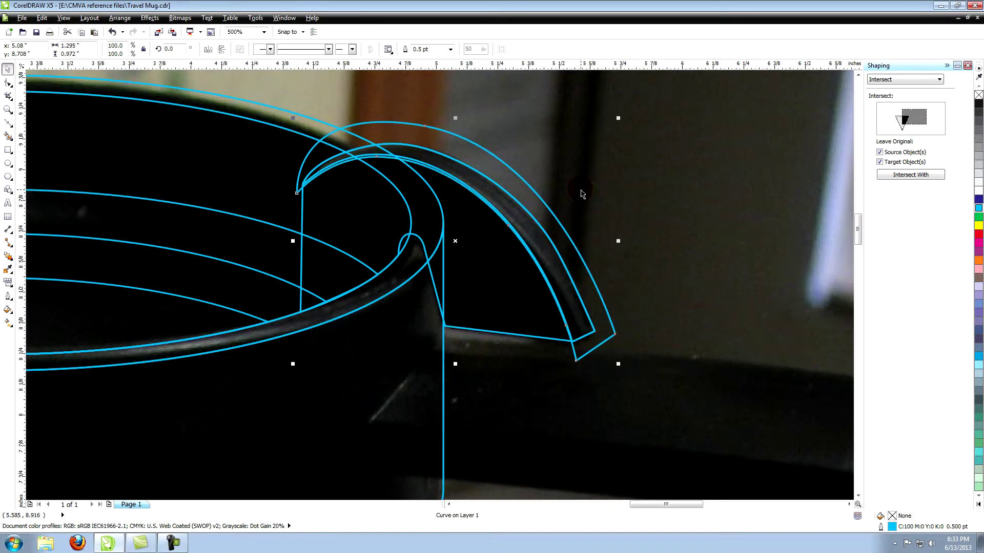
{"action": "key", "text": "Left"}
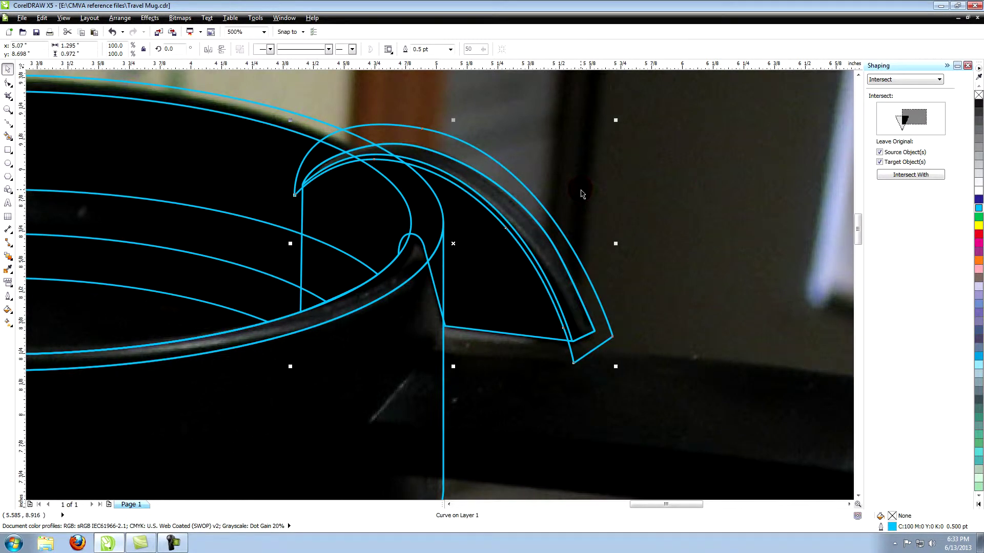
{"action": "key", "text": "Left"}
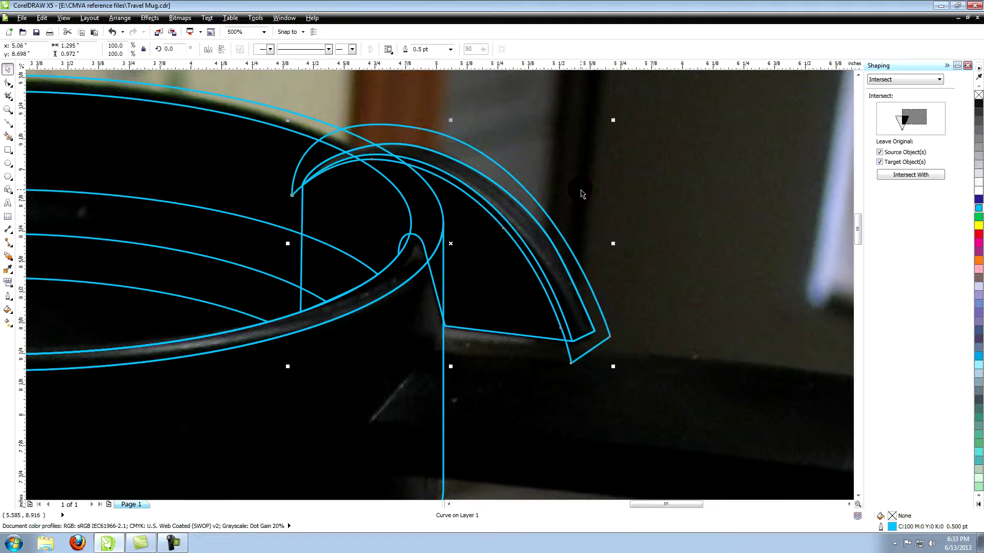
{"action": "key", "text": "Left"}
Intersect the shifted helper shape with the thumb tab outline, keeping the target, and delete the helper shape
{"action": "left_click", "coordinate": [892, 175]}
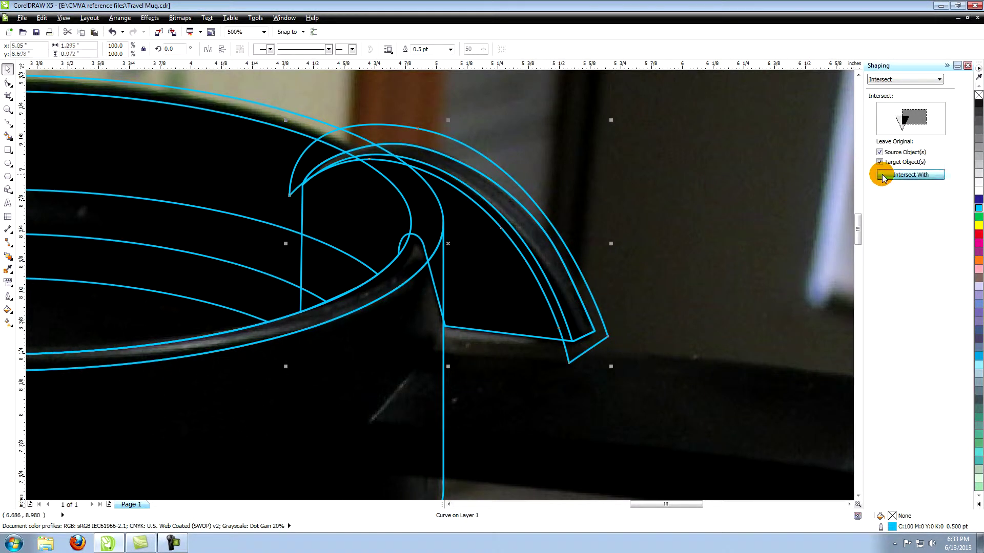
{"action": "left_click", "coordinate": [490, 264]}
{"action": "left_click", "coordinate": [519, 185]}
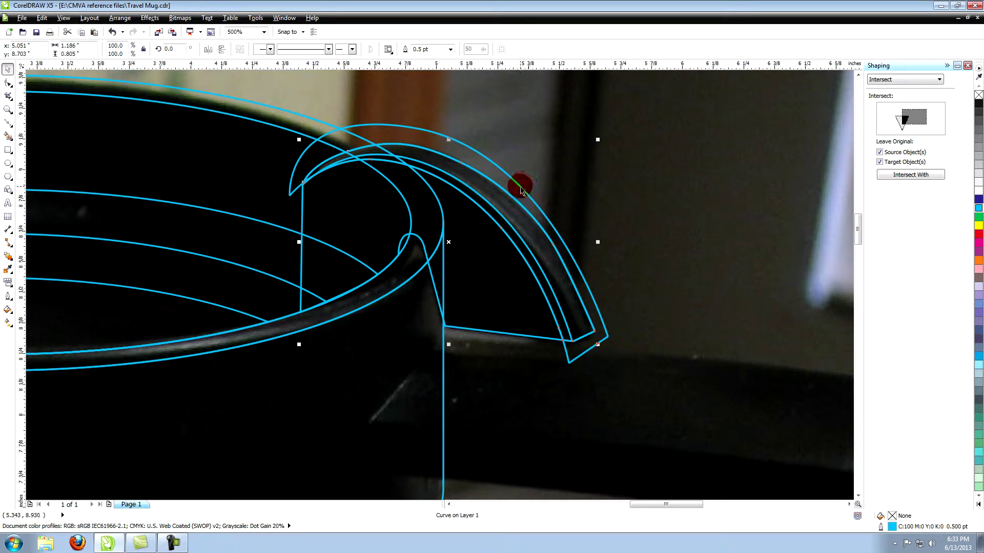
{"action": "key", "text": "Delete"}
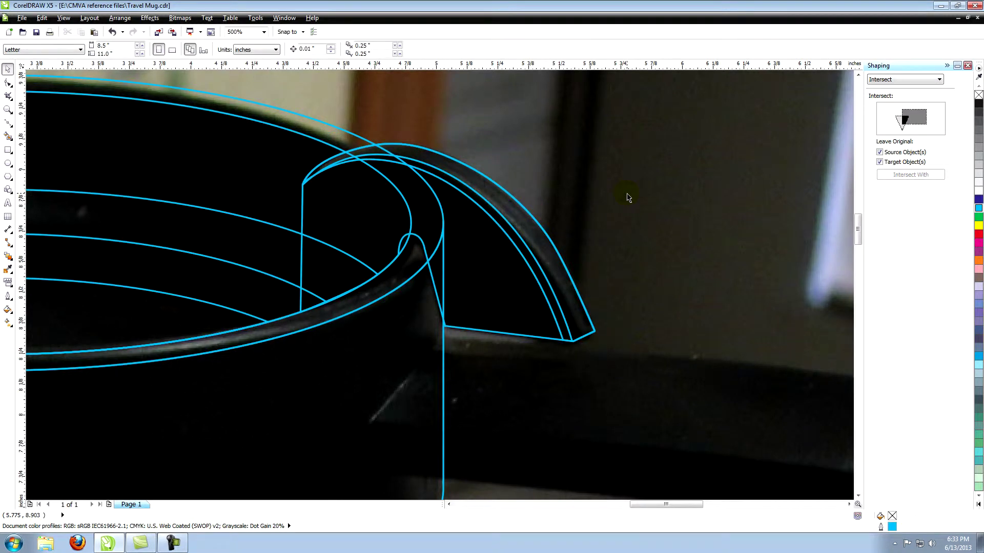
{"action": "left_click", "coordinate": [8, 109]}
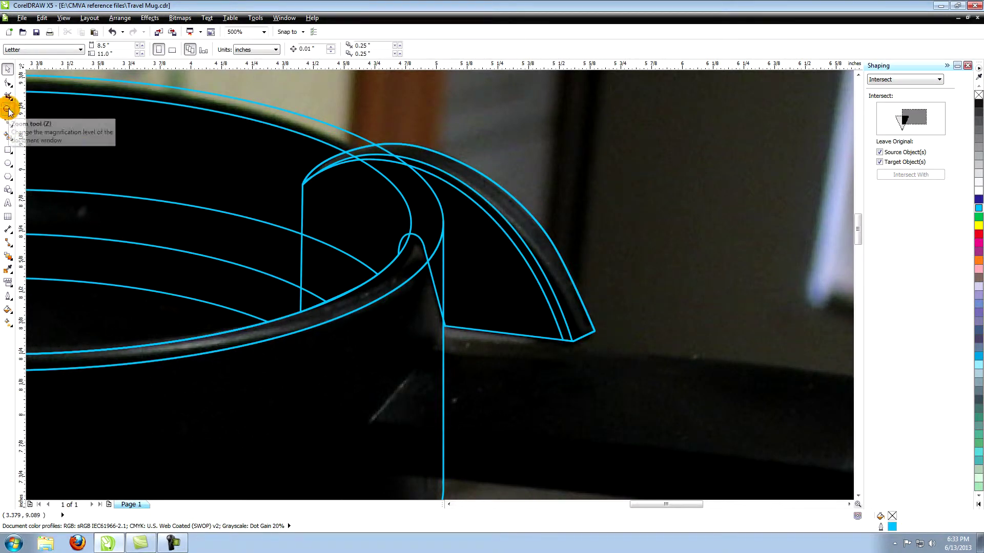
Draw a closed Bezier outline around the handle's horizontal upper arm, rounding its outer end and extending its inner end over the lid
{"action": "left_click", "coordinate": [149, 49]}
{"action": "left_click_drag", "start_coordinate": [449, 159], "coordinate": [558, 225]}
{"action": "left_click", "coordinate": [7, 123]}
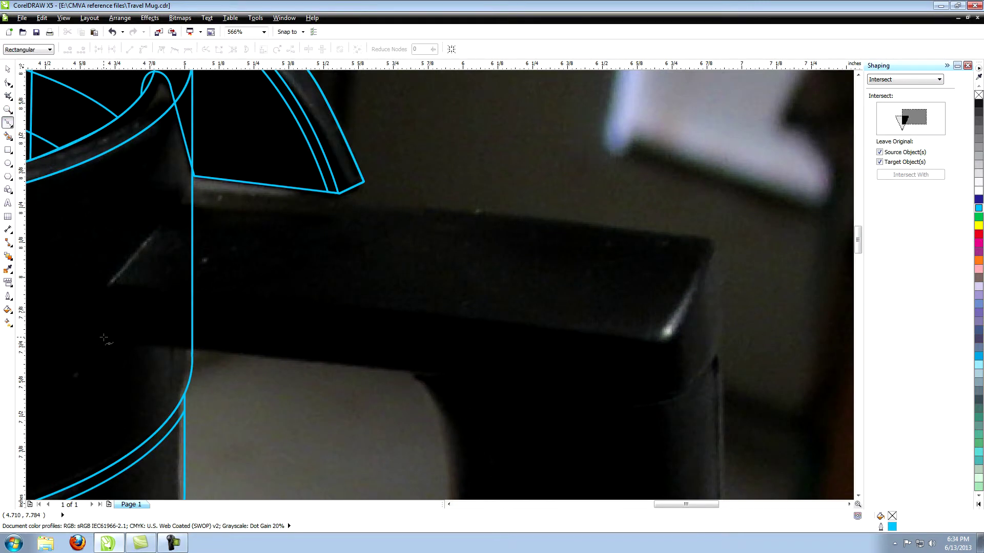
{"action": "left_click", "coordinate": [106, 284]}
{"action": "left_click", "coordinate": [190, 189]}
{"action": "left_click", "coordinate": [703, 236]}
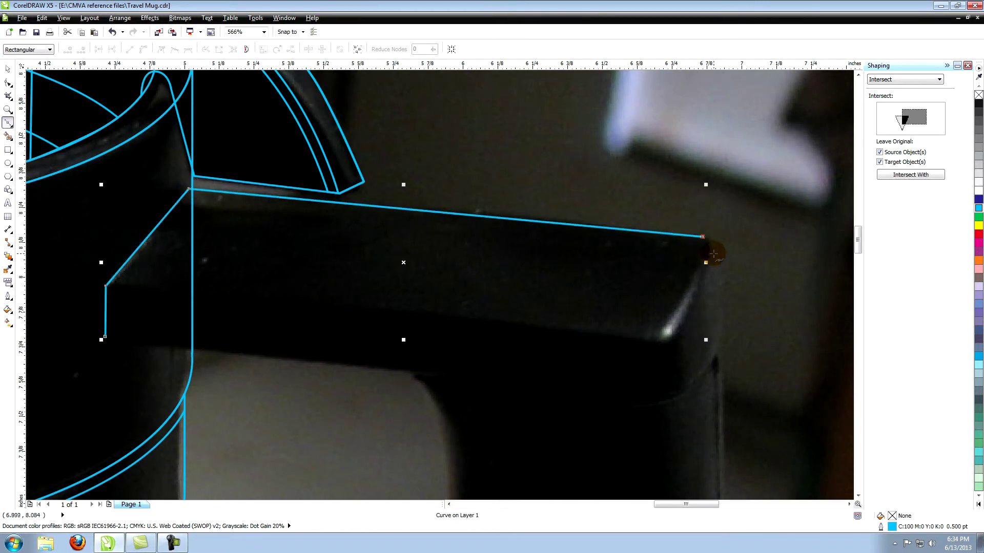
{"action": "mouse_move", "coordinate": [711, 256]}
{"action": "left_mouse_down"}
{"action": "mouse_move", "coordinate": [705, 274]}
{"action": "mouse_move", "coordinate": [721, 293]}
{"action": "left_mouse_up"}
{"action": "left_click", "coordinate": [723, 320]}
{"action": "left_click_drag", "start_coordinate": [711, 358], "coordinate": [700, 379]}
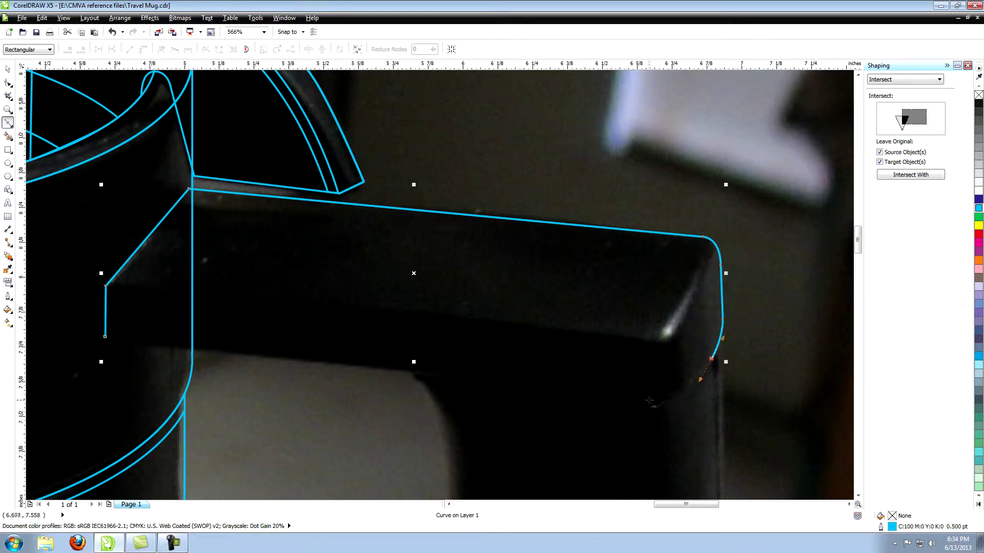
{"action": "left_click_drag", "start_coordinate": [646, 399], "coordinate": [606, 397]}
{"action": "left_click", "coordinate": [105, 337]}
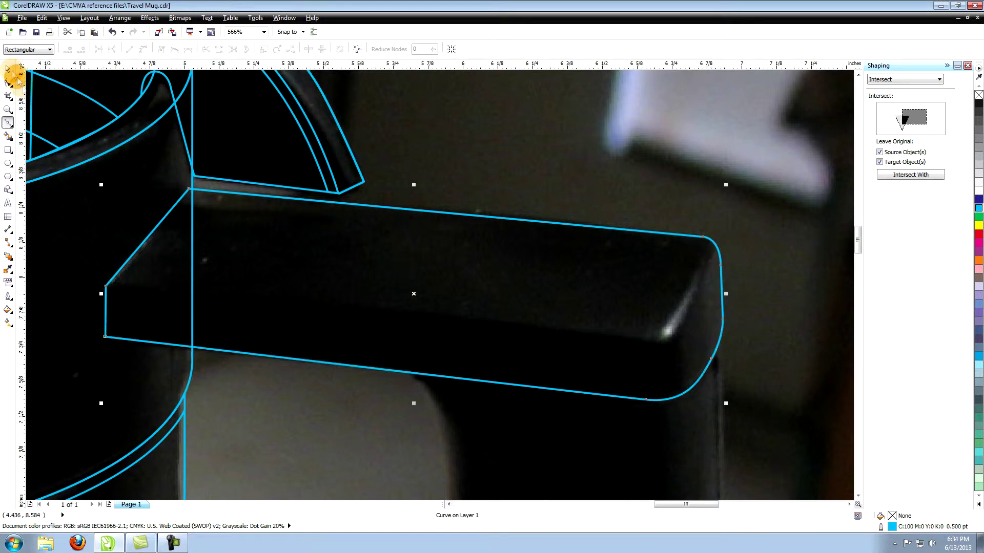
Draw a closed Bezier helper shape along the front and outer edges of the arm's top face, looping outside its end and underside
{"action": "left_click", "coordinate": [97, 285]}
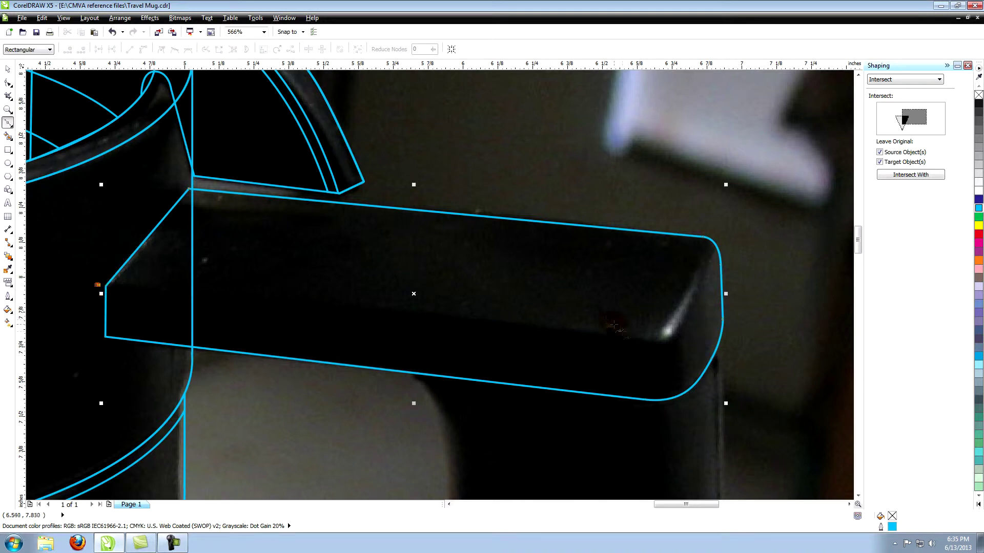
{"action": "left_click", "coordinate": [641, 340]}
{"action": "left_click_drag", "start_coordinate": [667, 330], "coordinate": [707, 229]}
{"action": "left_click", "coordinate": [680, 223]}
{"action": "left_click", "coordinate": [750, 237]}
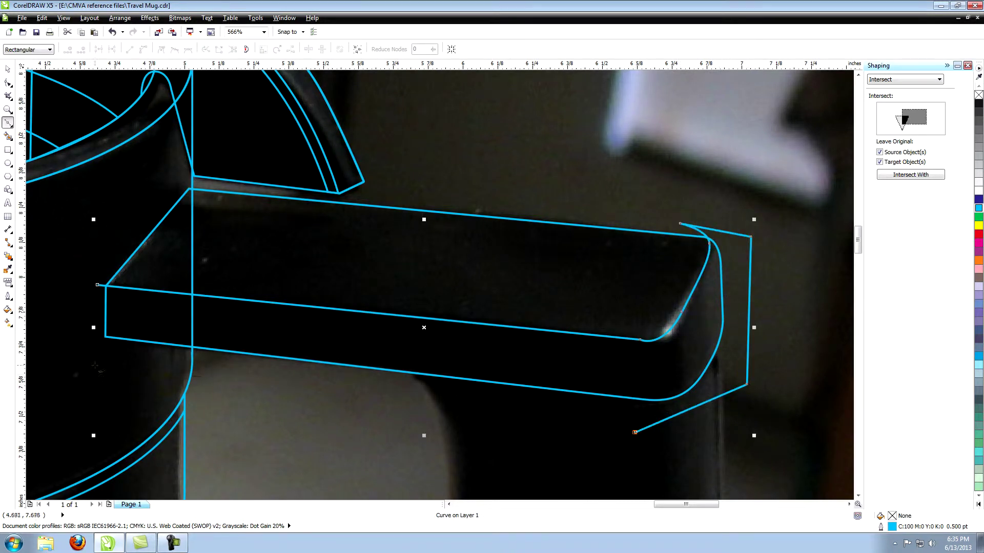
{"action": "left_click", "coordinate": [94, 356]}
{"action": "left_click", "coordinate": [97, 284]}
Intersect the helper shape with the handle arm outline, keeping the target, and delete the helper shape
{"action": "key", "text": "space"}
{"action": "left_click", "coordinate": [893, 176]}
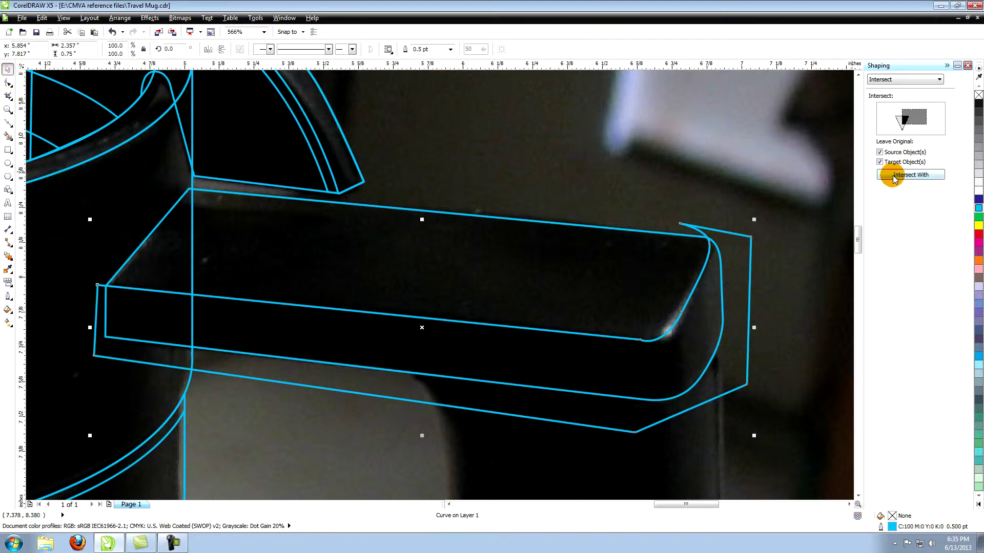
{"action": "left_click", "coordinate": [652, 267]}
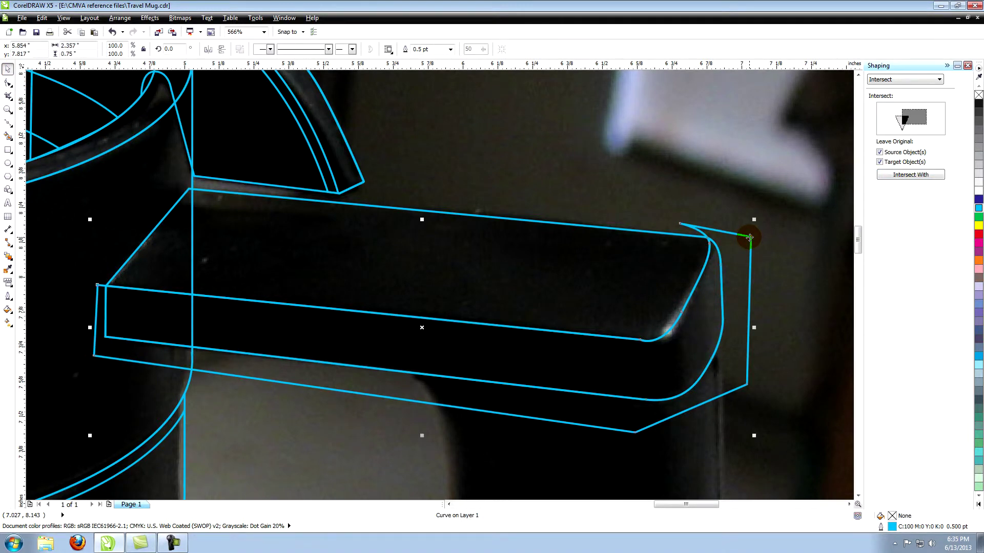
{"action": "key", "text": "Delete"}
{"action": "left_click", "coordinate": [8, 82]}
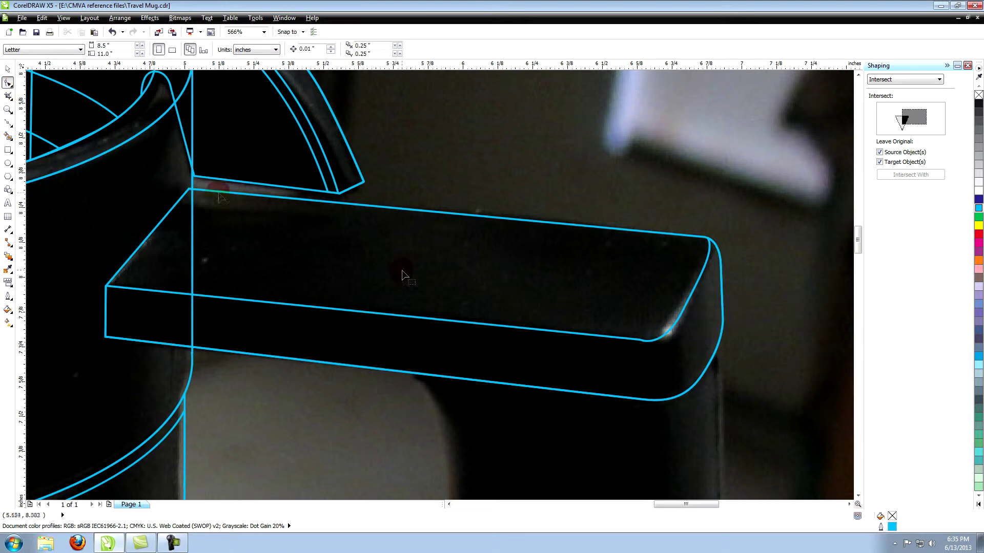
{"action": "key", "text": "space"}
{"action": "left_click", "coordinate": [773, 185]}
Draw a closed Bezier helper shape around the arm's outer end, following the front corner edge and looping outside the outline
{"action": "left_click", "coordinate": [8, 123]}
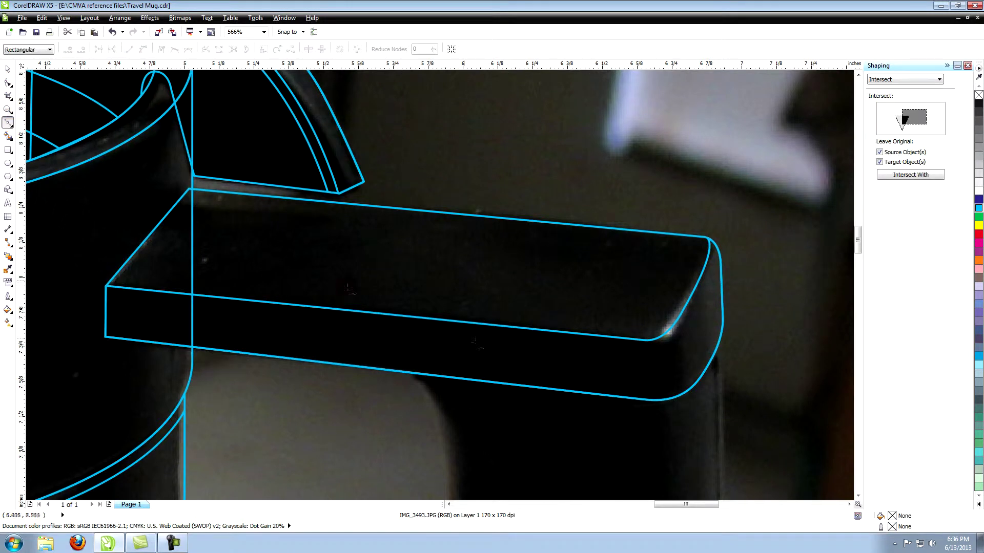
{"action": "left_click", "coordinate": [658, 406]}
{"action": "left_click_drag", "start_coordinate": [657, 339], "coordinate": [646, 328]}
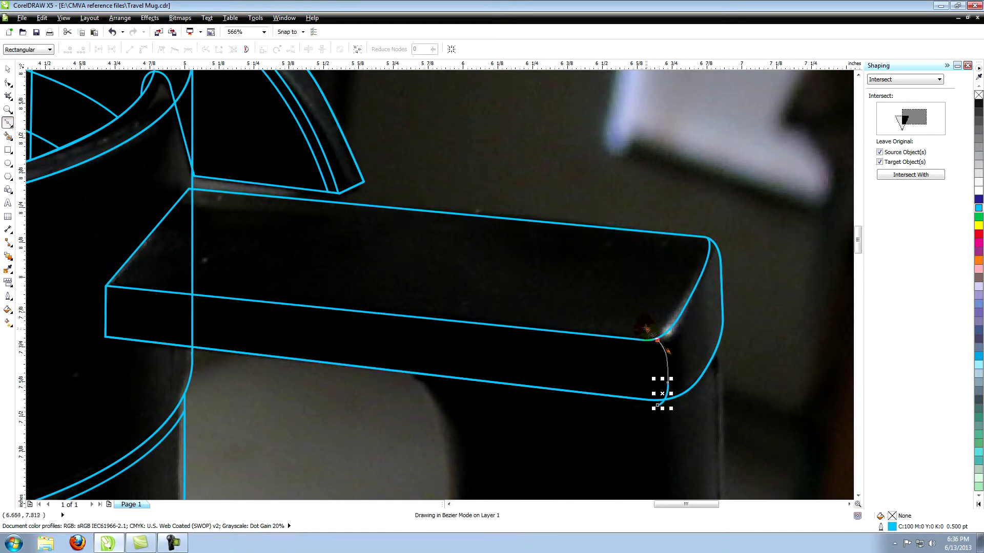
{"action": "left_click", "coordinate": [702, 211]}
{"action": "left_click", "coordinate": [754, 228]}
{"action": "left_click", "coordinate": [749, 358]}
{"action": "left_click", "coordinate": [668, 415]}
{"action": "left_click", "coordinate": [657, 406]}
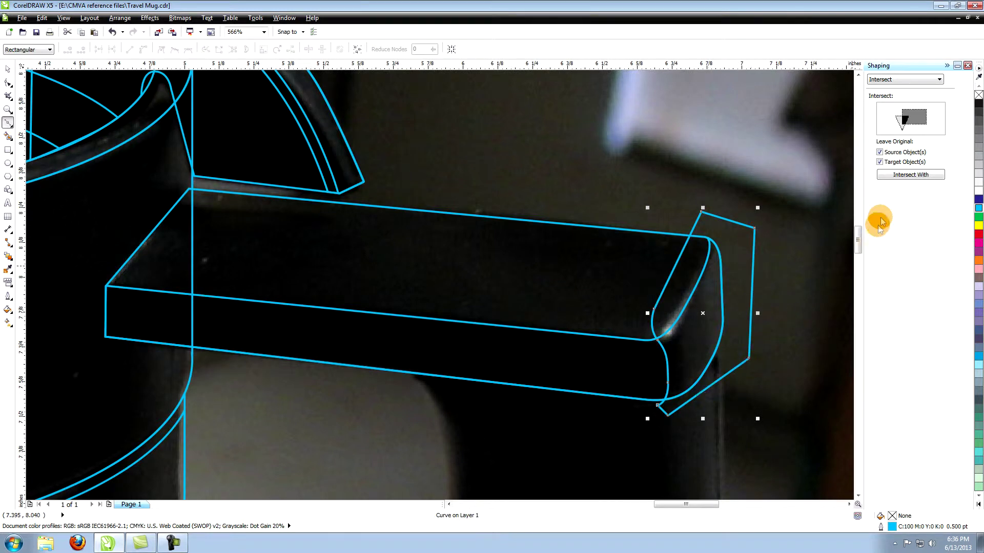
Intersect the end helper shape with the handle arm, keeping the target, and delete the helper shape
{"action": "left_click", "coordinate": [907, 175]}
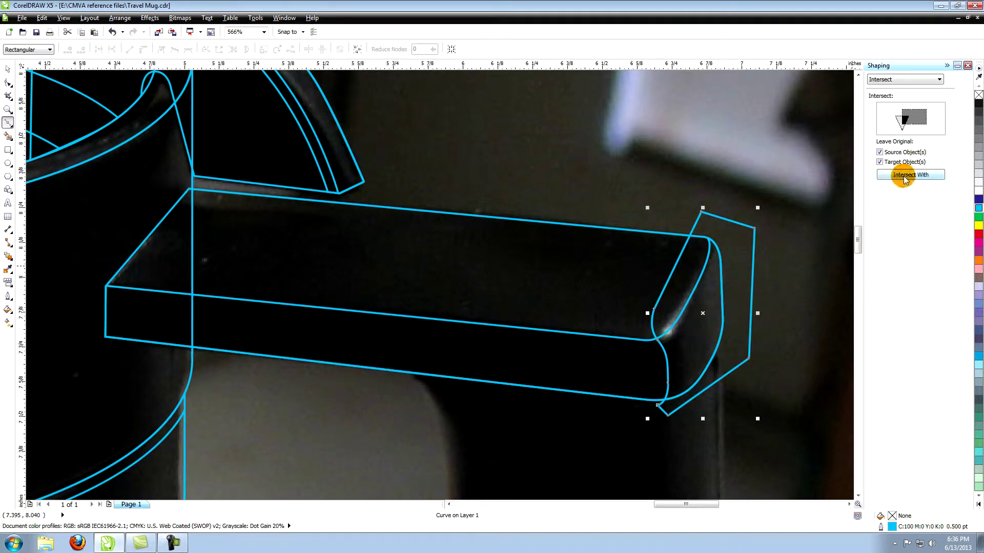
{"action": "left_click", "coordinate": [722, 306]}
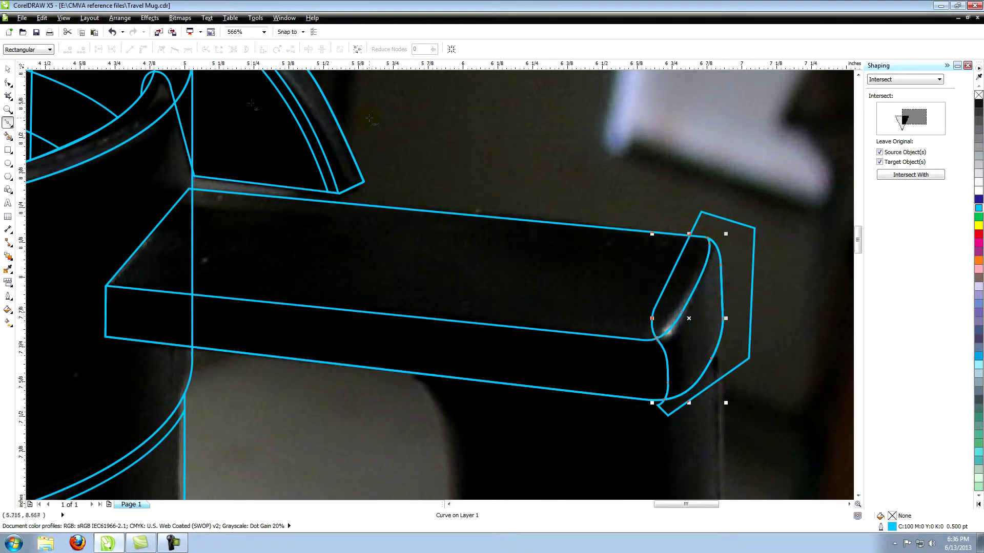
{"action": "left_click", "coordinate": [14, 74]}
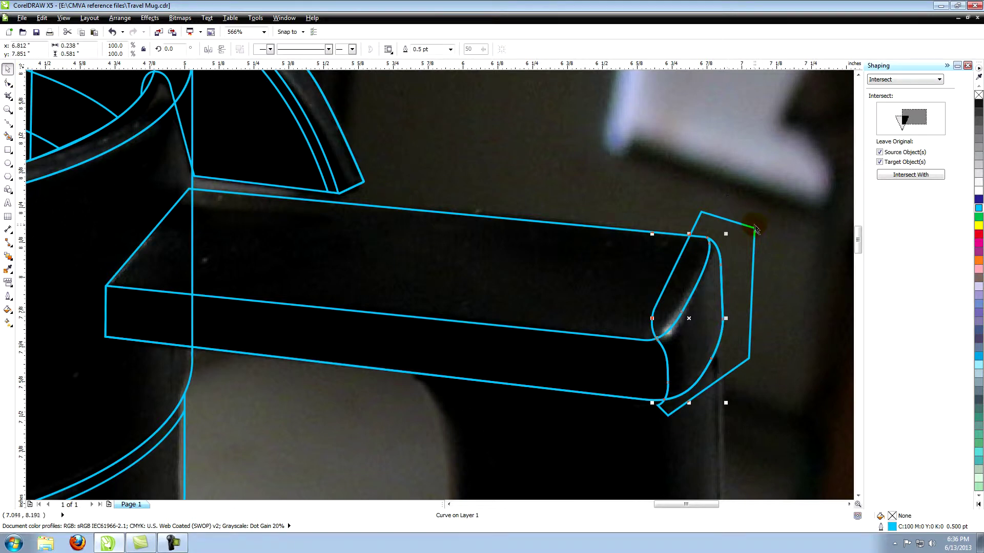
{"action": "key", "text": "Delete"}
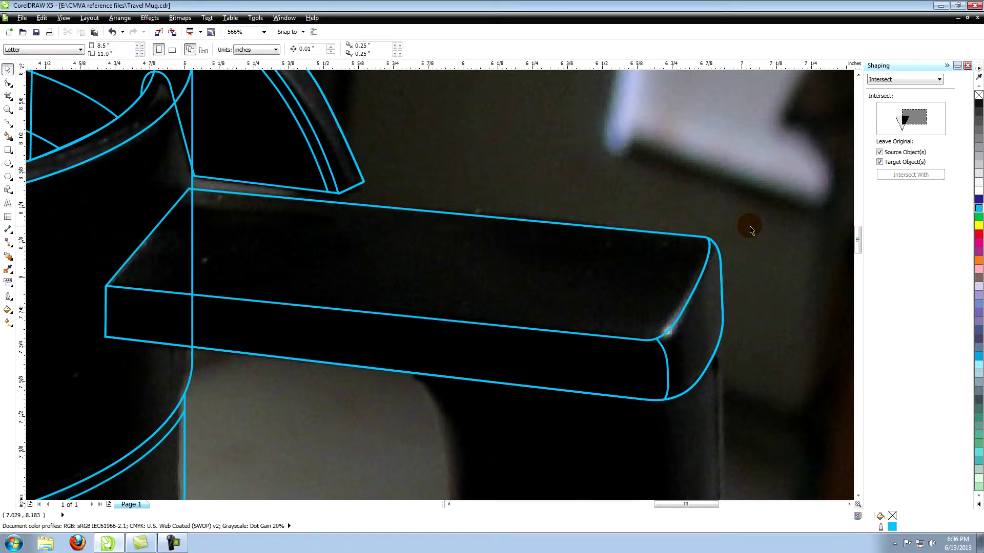
Trace the wavy inner edge of the handle grip with a Bezier curve, starting inside the arm and working down the finger grooves
{"action": "left_click", "coordinate": [8, 109]}
{"action": "left_click", "coordinate": [147, 50]}
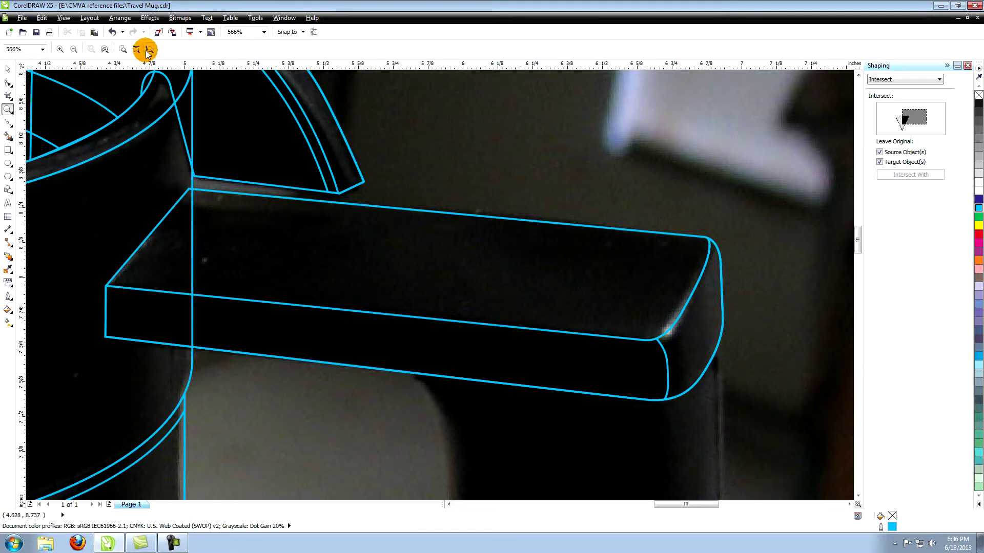
{"action": "left_click", "coordinate": [7, 107]}
{"action": "left_click_drag", "start_coordinate": [467, 189], "coordinate": [557, 336]}
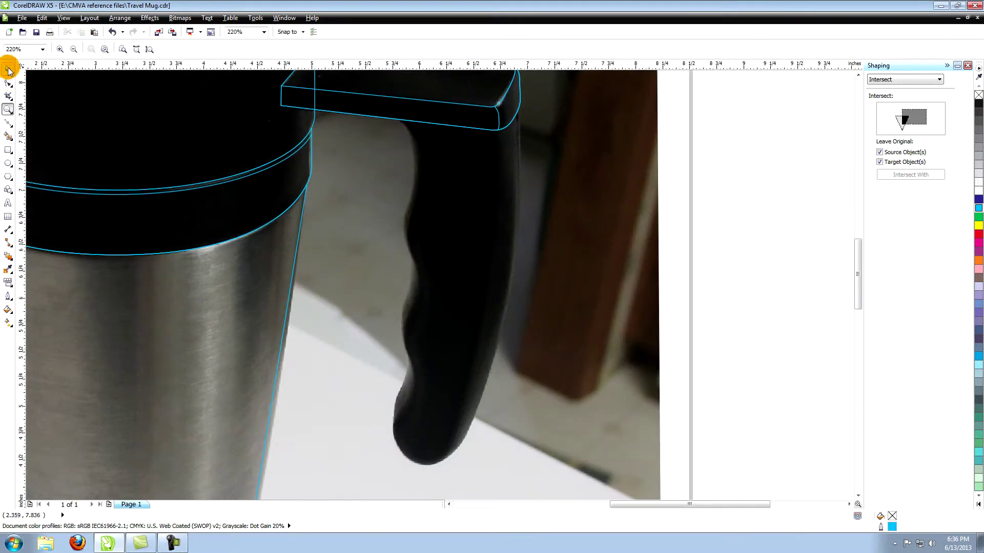
{"action": "left_click", "coordinate": [7, 123]}
{"action": "left_click", "coordinate": [415, 166]}
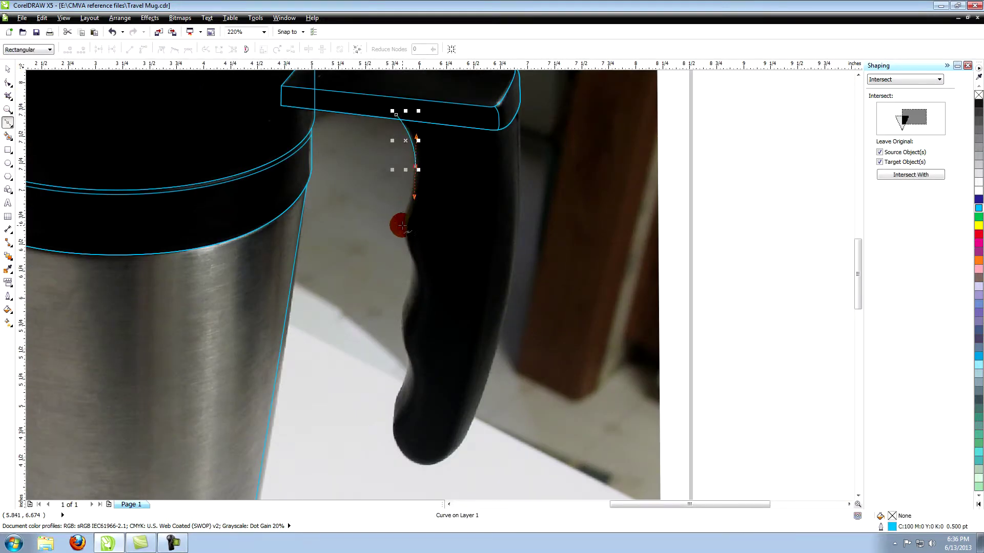
{"action": "left_click", "coordinate": [402, 225]}
{"action": "left_click", "coordinate": [411, 274]}
{"action": "left_click", "coordinate": [406, 371]}
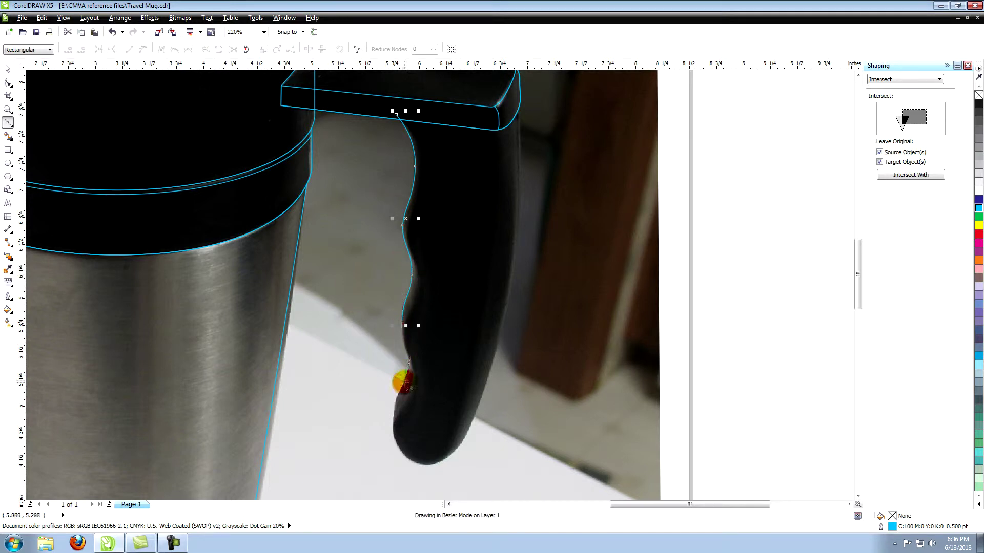
Continue the grip outline around its rounded lower end and up the outer edge, closing it inside the handle arm
{"action": "left_click_drag", "start_coordinate": [393, 414], "coordinate": [433, 467]}
{"action": "left_click_drag", "start_coordinate": [465, 436], "coordinate": [476, 417]}
{"action": "left_click_drag", "start_coordinate": [511, 287], "coordinate": [513, 262]}
{"action": "left_click", "coordinate": [520, 154]}
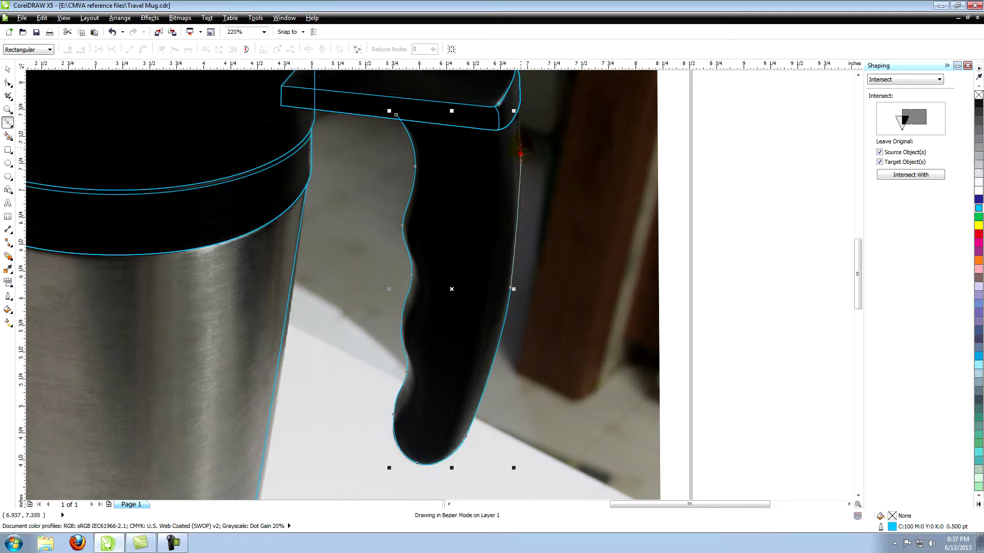
{"action": "left_click", "coordinate": [519, 97]}
{"action": "left_click", "coordinate": [498, 123]}
{"action": "left_click", "coordinate": [396, 115]}
{"action": "key", "text": "space"}
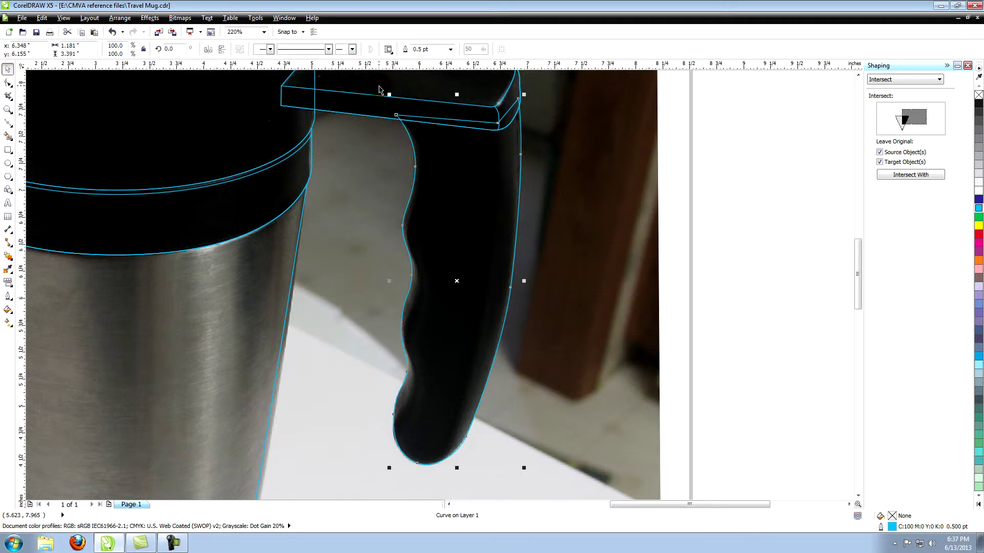
Trim the handle grip outline with the arm outline so the overlapping upper part is removed
{"action": "left_click", "coordinate": [939, 79]}
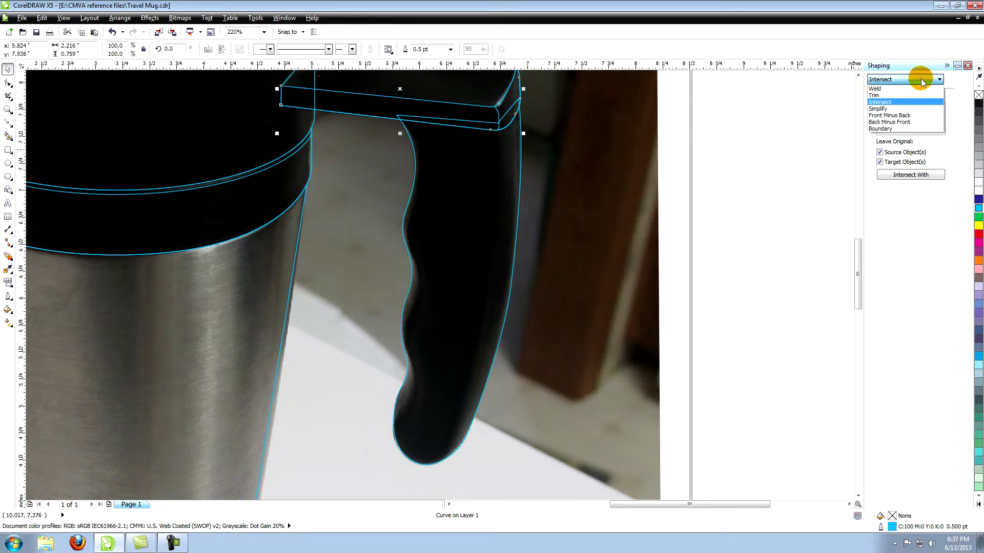
{"action": "left_click", "coordinate": [874, 97]}
{"action": "left_click", "coordinate": [911, 175]}
{"action": "left_click", "coordinate": [520, 204]}
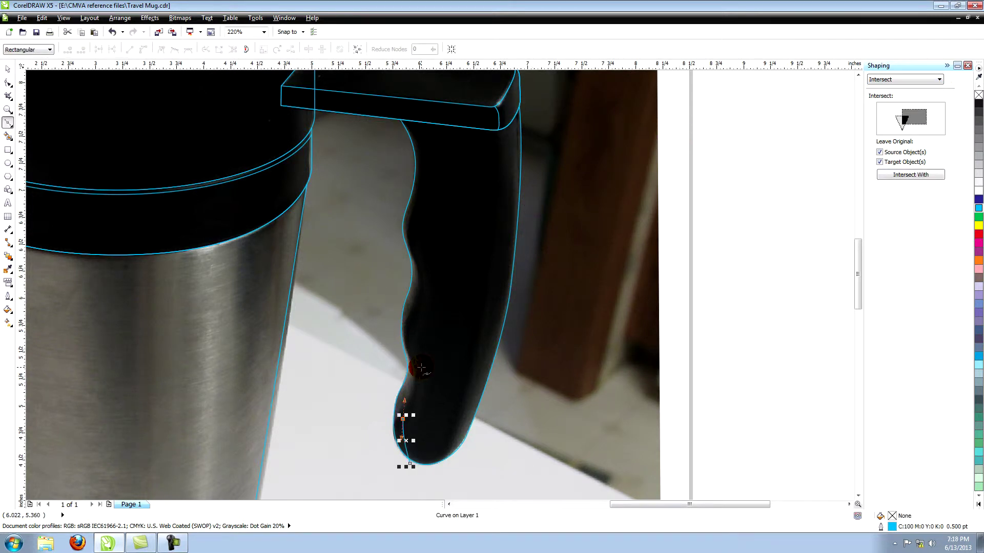
Draw a closed Bezier helper shape following the grip's wavy inner highlight from the lower end into the arm, looping outside the finger grooves
{"action": "left_click_drag", "start_coordinate": [423, 372], "coordinate": [425, 352]}
{"action": "left_click_drag", "start_coordinate": [416, 328], "coordinate": [417, 313]}
{"action": "left_click_drag", "start_coordinate": [429, 280], "coordinate": [431, 256]}
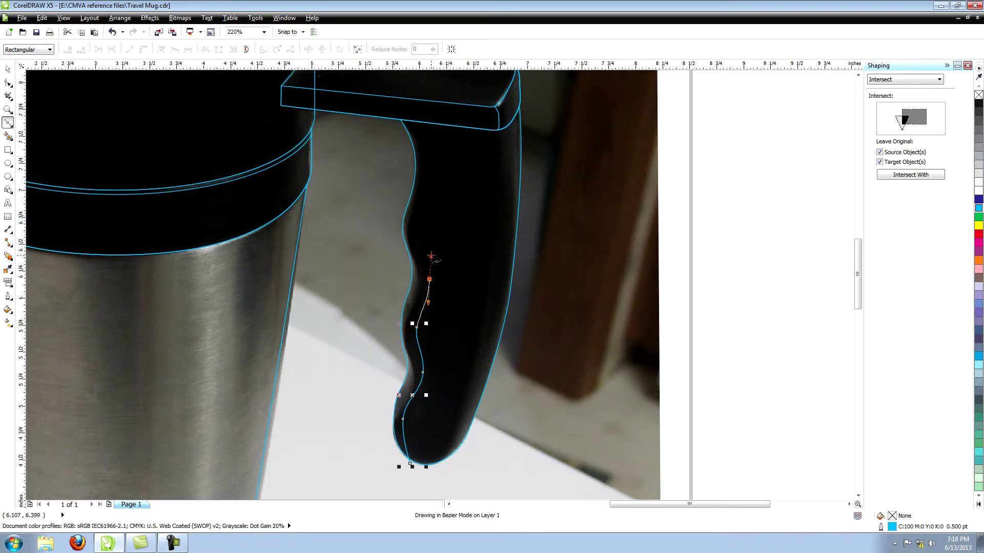
{"action": "left_click", "coordinate": [420, 224]}
{"action": "left_click", "coordinate": [437, 169]}
{"action": "left_click", "coordinate": [419, 109]}
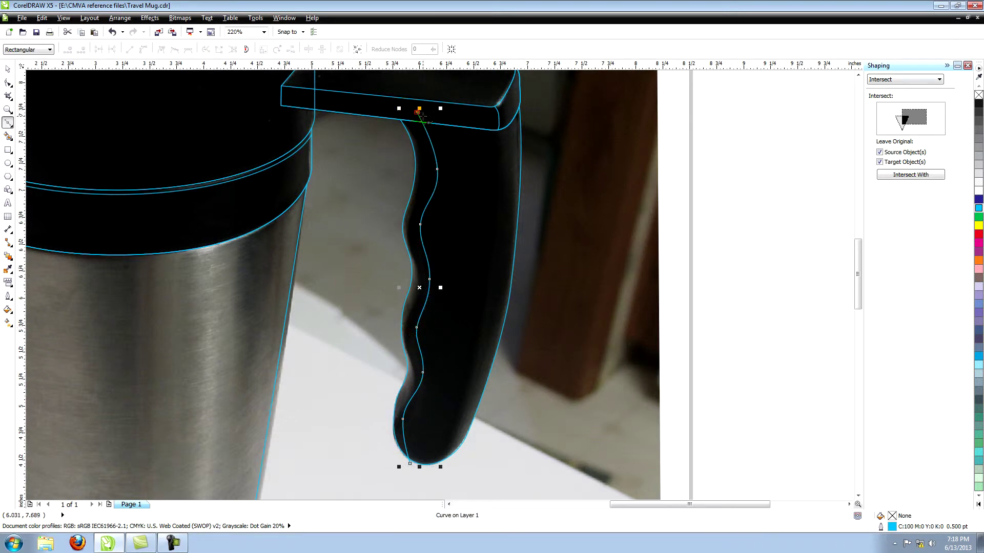
{"action": "left_click", "coordinate": [383, 108]}
{"action": "left_click", "coordinate": [374, 458]}
{"action": "left_click", "coordinate": [410, 464]}
{"action": "left_click", "coordinate": [8, 69]}
{"action": "left_click", "coordinate": [337, 138]}
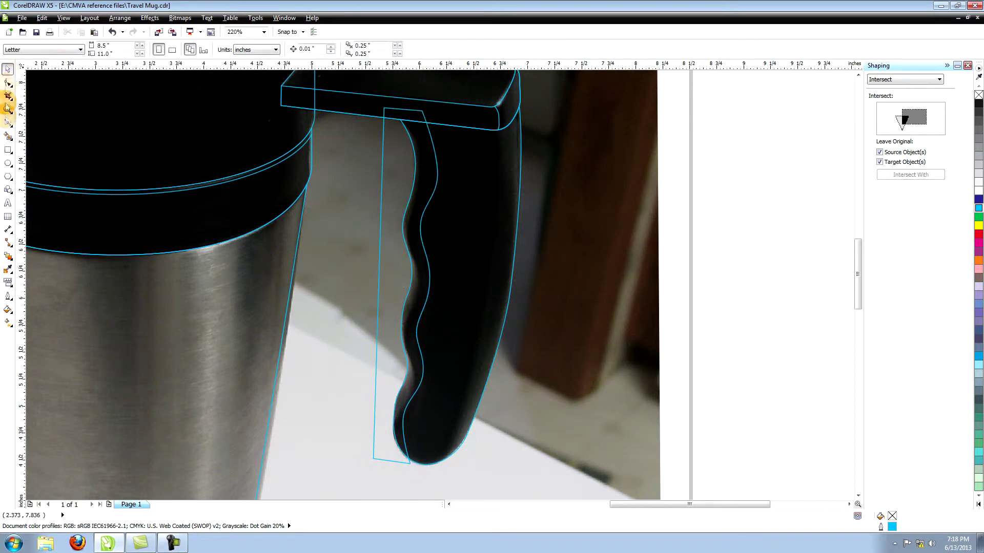
Draw a second closed Bezier helper shape down the grip's outer highlight edge, looping outside its lower end and outer side
{"action": "left_click", "coordinate": [7, 123]}
{"action": "left_click", "coordinate": [492, 125]}
{"action": "left_click_drag", "start_coordinate": [493, 224], "coordinate": [488, 293]}
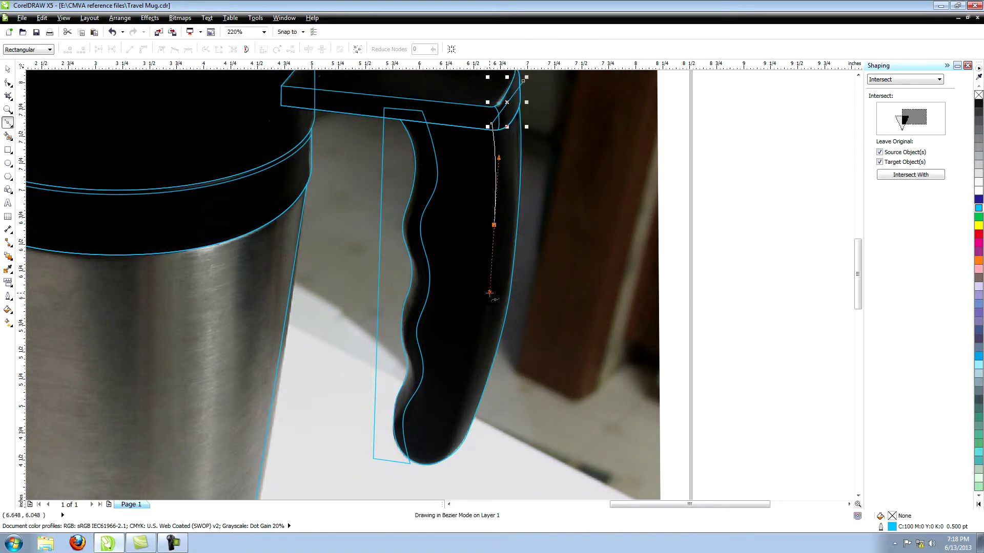
{"action": "key", "text": "ctrl+z"}
{"action": "left_click_drag", "start_coordinate": [485, 253], "coordinate": [477, 314]}
{"action": "left_click_drag", "start_coordinate": [449, 430], "coordinate": [437, 458]}
{"action": "left_click_drag", "start_coordinate": [420, 466], "coordinate": [407, 470]}
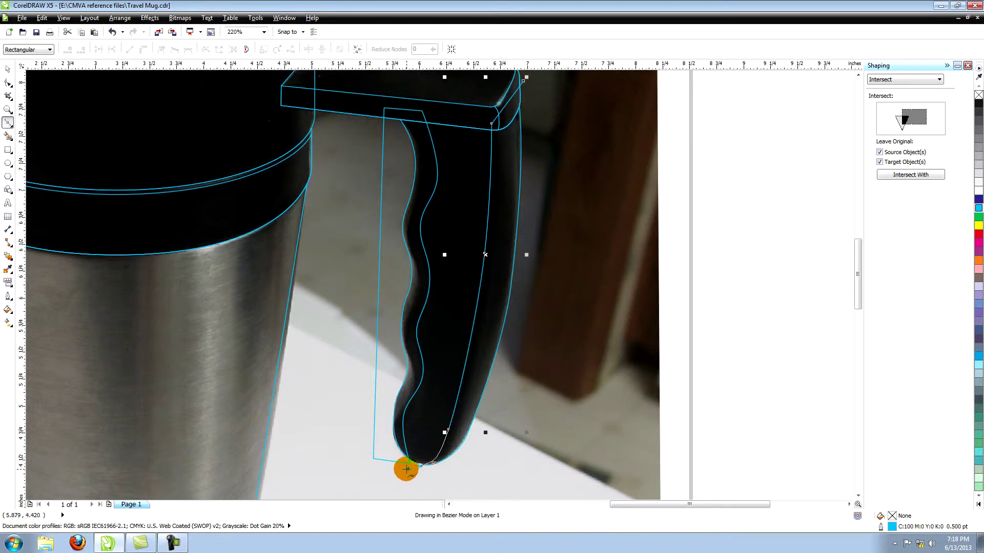
{"action": "left_click", "coordinate": [509, 426]}
{"action": "left_click", "coordinate": [545, 280]}
{"action": "left_click", "coordinate": [542, 136]}
{"action": "left_click", "coordinate": [523, 81]}
{"action": "key", "text": "space"}
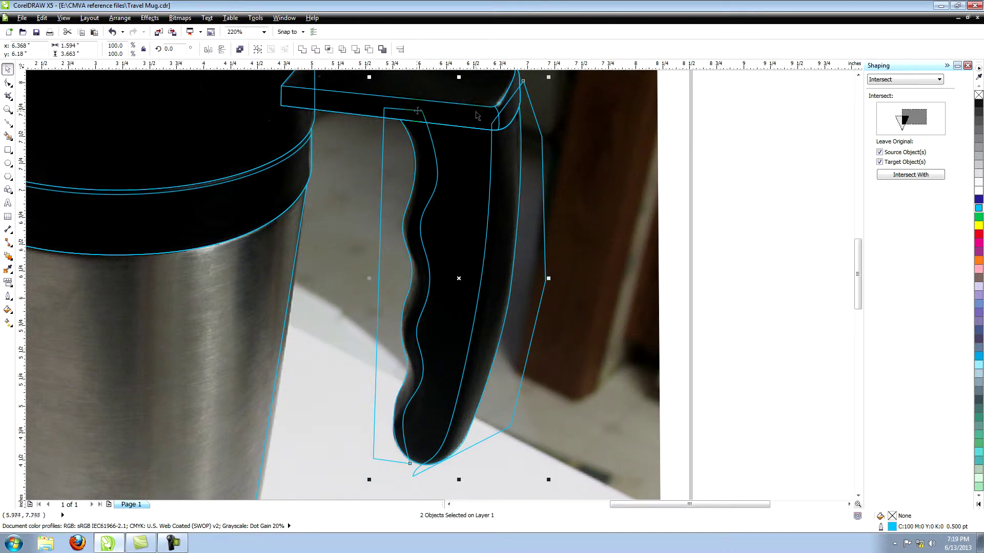
Intersect both helper shapes with the handle grip outline, keeping the source and target objects
{"action": "left_click", "coordinate": [894, 175]}
{"action": "left_click", "coordinate": [451, 177]}
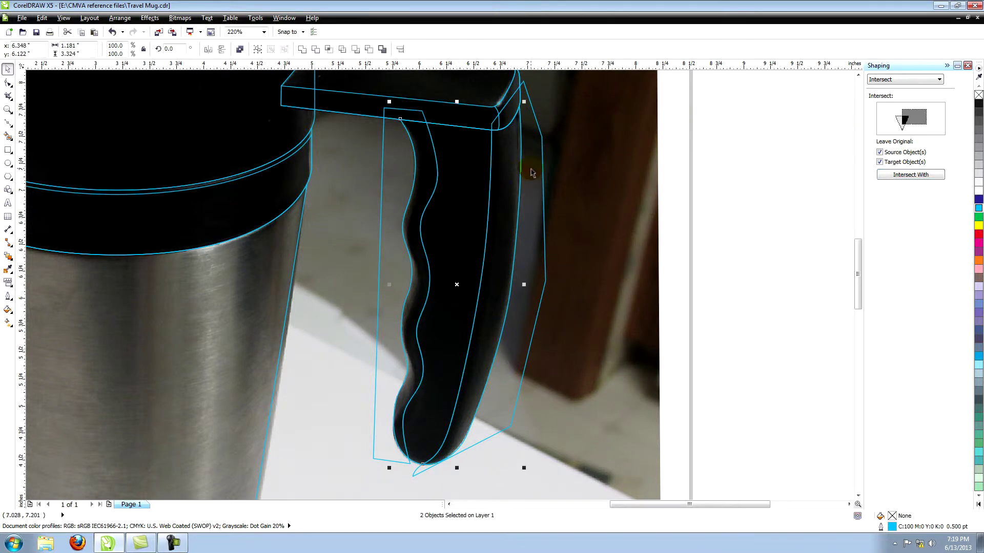
{"action": "left_click", "coordinate": [383, 167]}
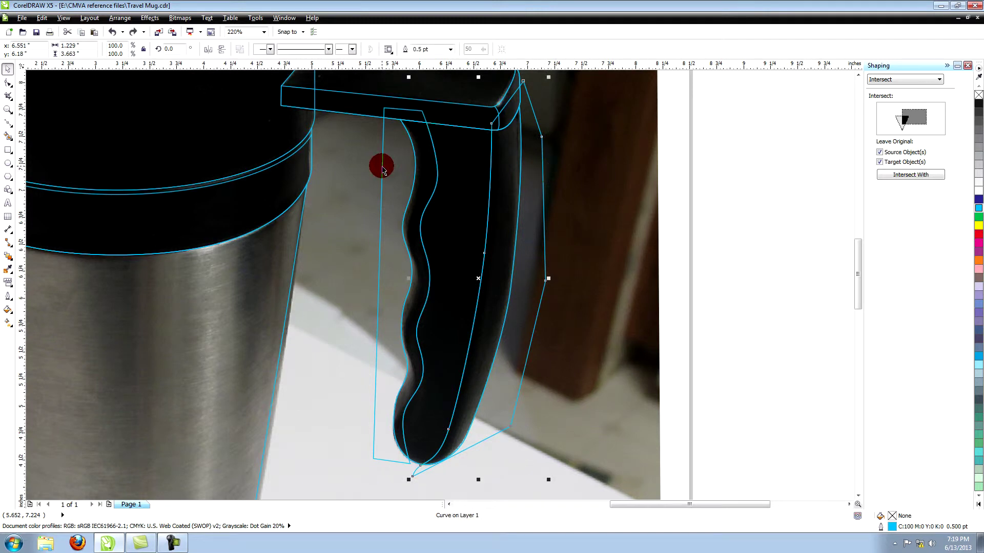
Move the outer helper shape about 0.06 inches right and intersect it with the grip outline, keeping the source and target objects
{"action": "left_click_drag", "start_coordinate": [523, 164], "coordinate": [530, 164]}
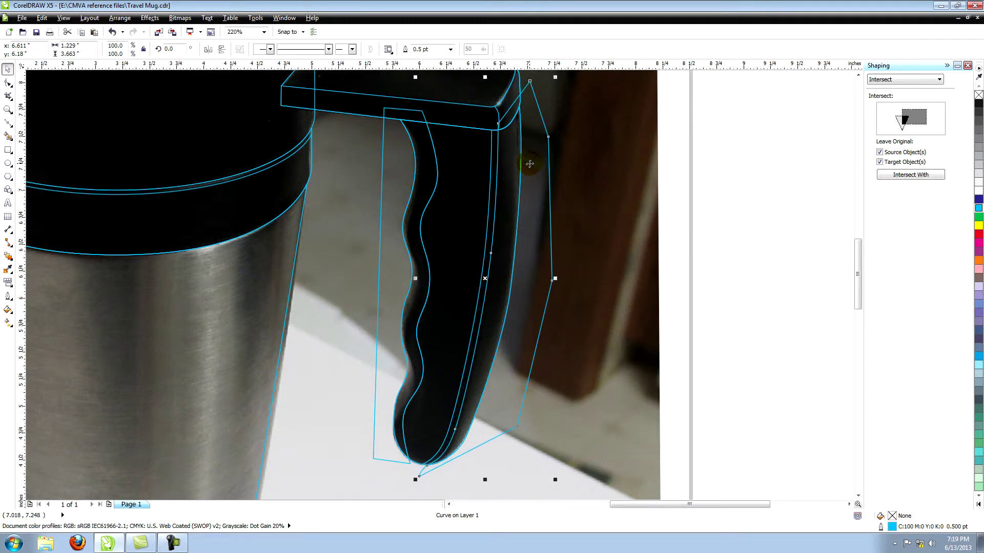
{"action": "left_click", "coordinate": [904, 174]}
{"action": "left_click", "coordinate": [405, 132]}
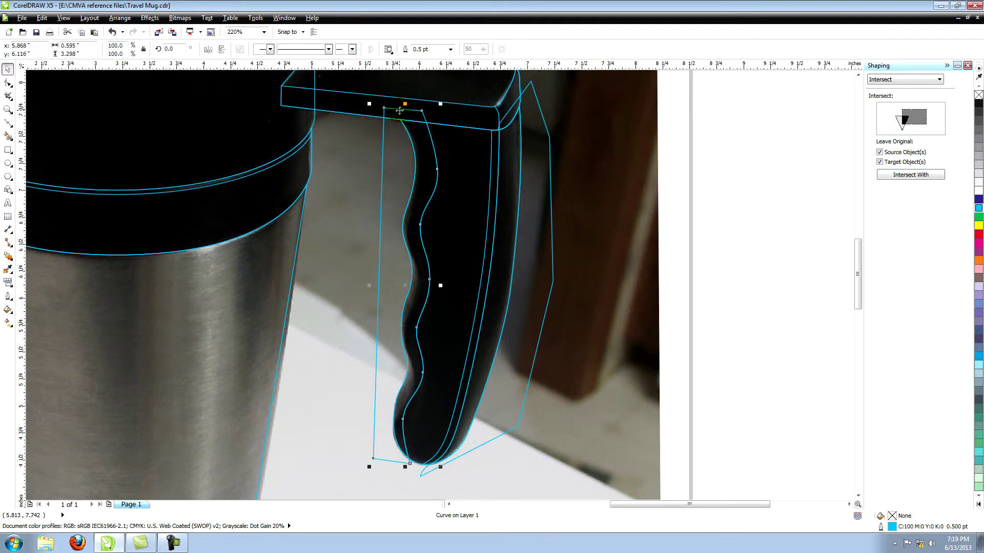
Move the inner wavy helper shape about 0.06 inches left and intersect it with the grip outline, keeping the source and target objects
{"action": "left_click_drag", "start_coordinate": [400, 110], "coordinate": [393, 110]}
{"action": "left_click", "coordinate": [904, 174]}
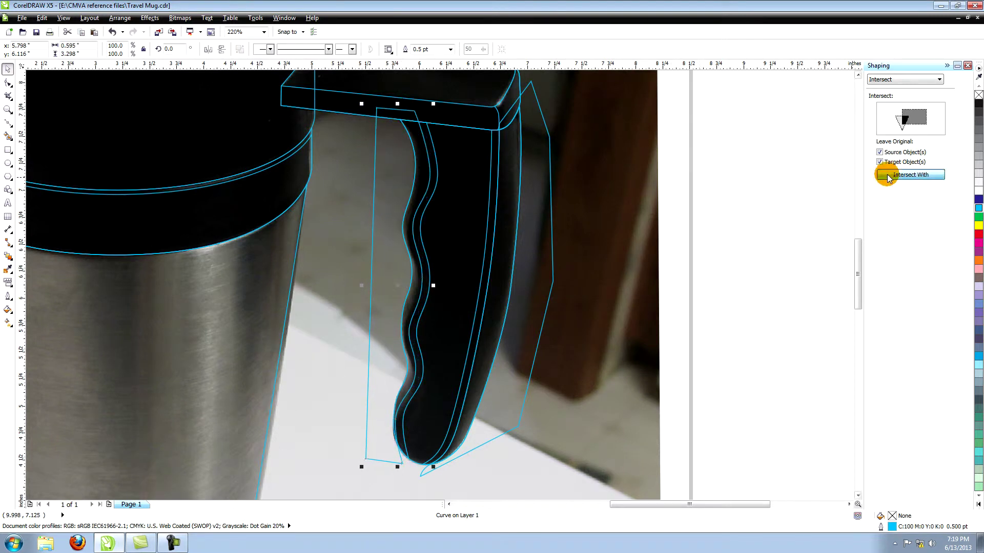
{"action": "left_click", "coordinate": [432, 152]}
Delete both helper shapes beside the handle grip
{"action": "left_click", "coordinate": [770, 181]}
{"action": "left_click", "coordinate": [519, 98]}
{"action": "left_click", "coordinate": [391, 110], "text": "shift"}
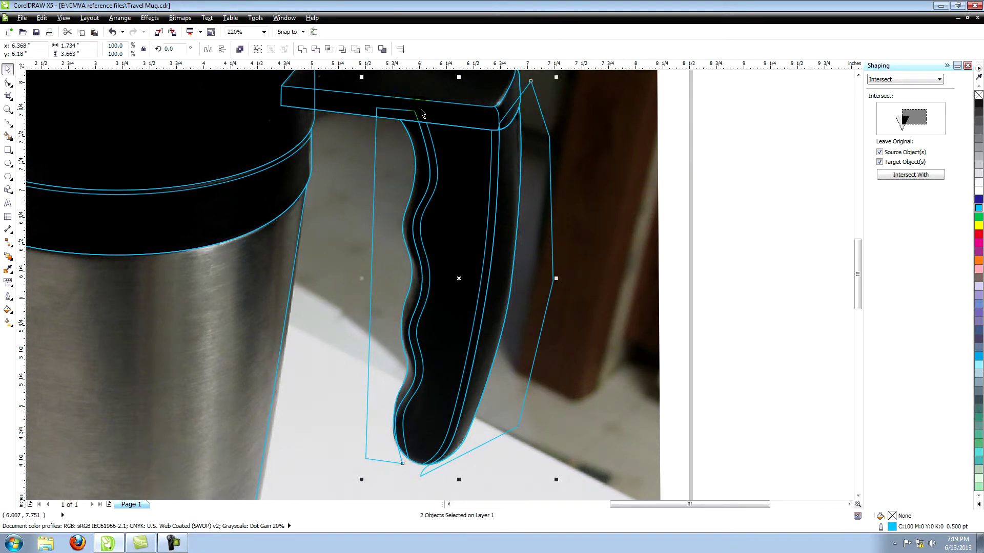
{"action": "key", "text": "Delete"}
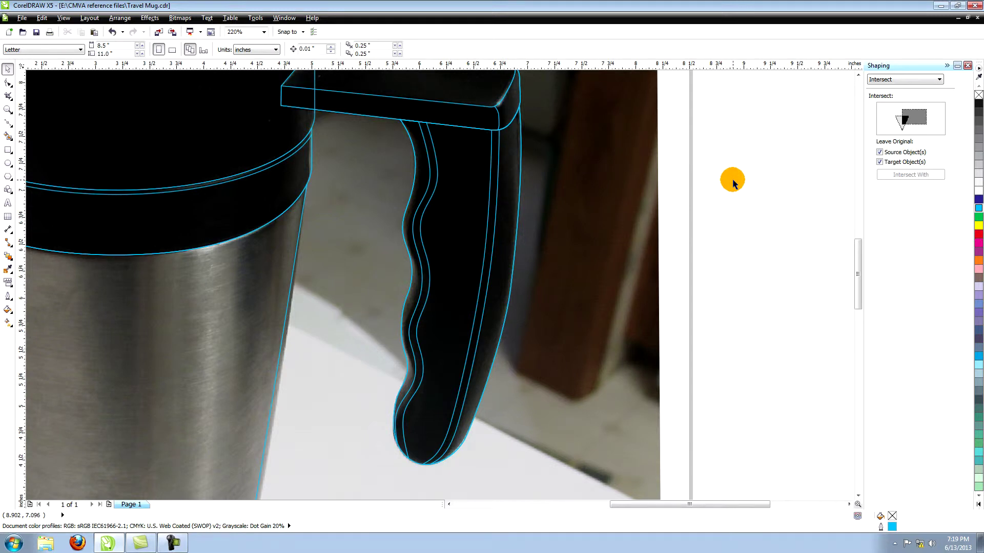
Place a copy of the lid's lower black band about 0.06 inches below the original
{"action": "left_click", "coordinate": [8, 108]}
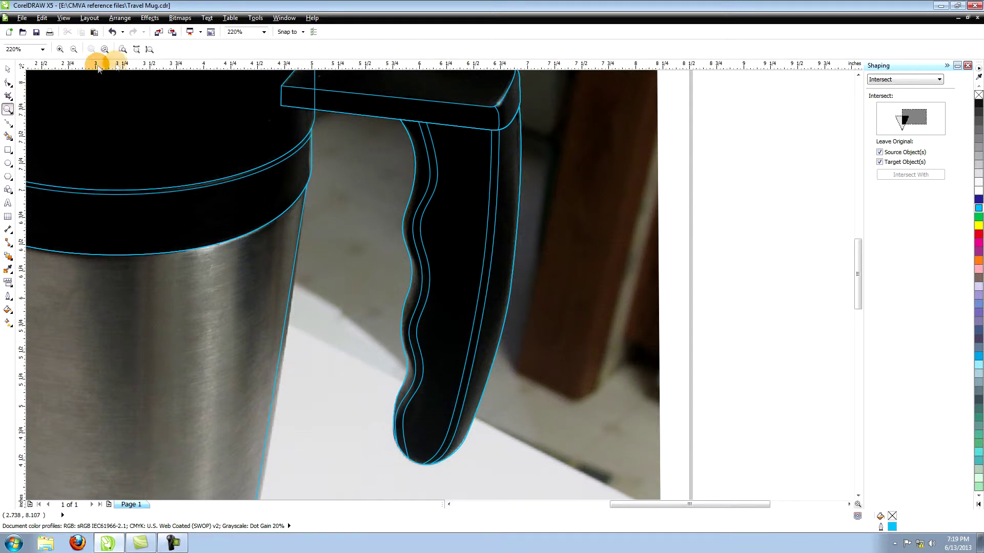
{"action": "left_click", "coordinate": [149, 49]}
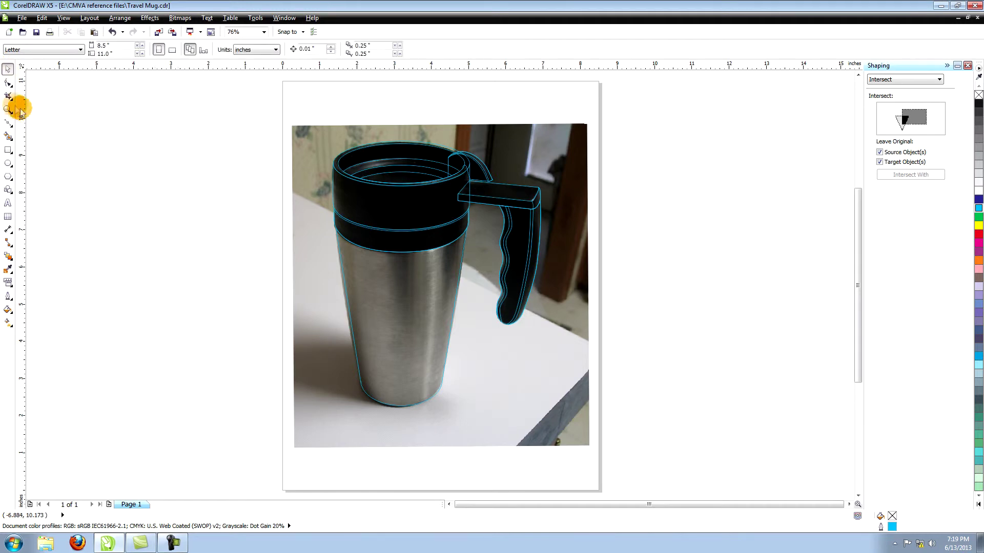
{"action": "left_click_drag", "start_coordinate": [322, 135], "coordinate": [553, 416]}
{"action": "left_click", "coordinate": [7, 83]}
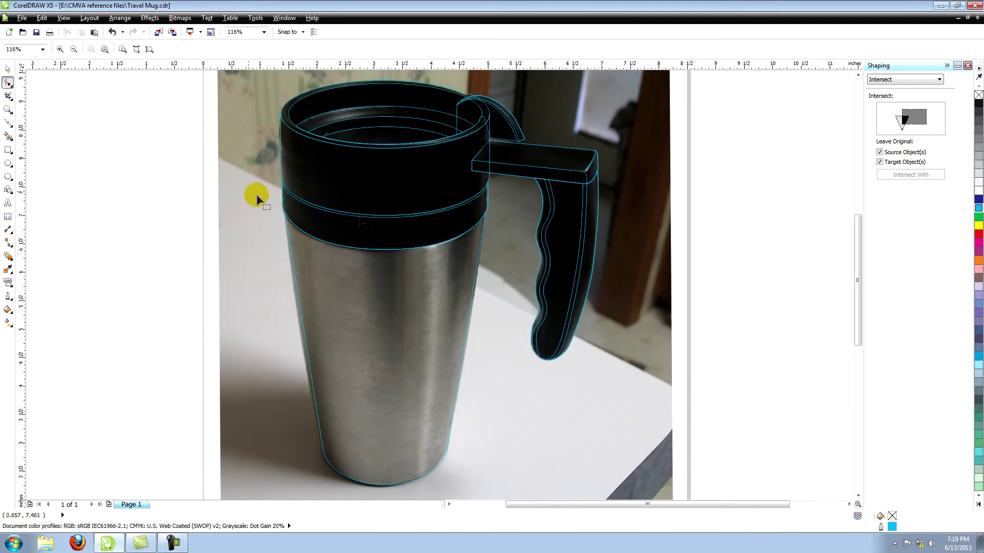
{"action": "left_click", "coordinate": [707, 210]}
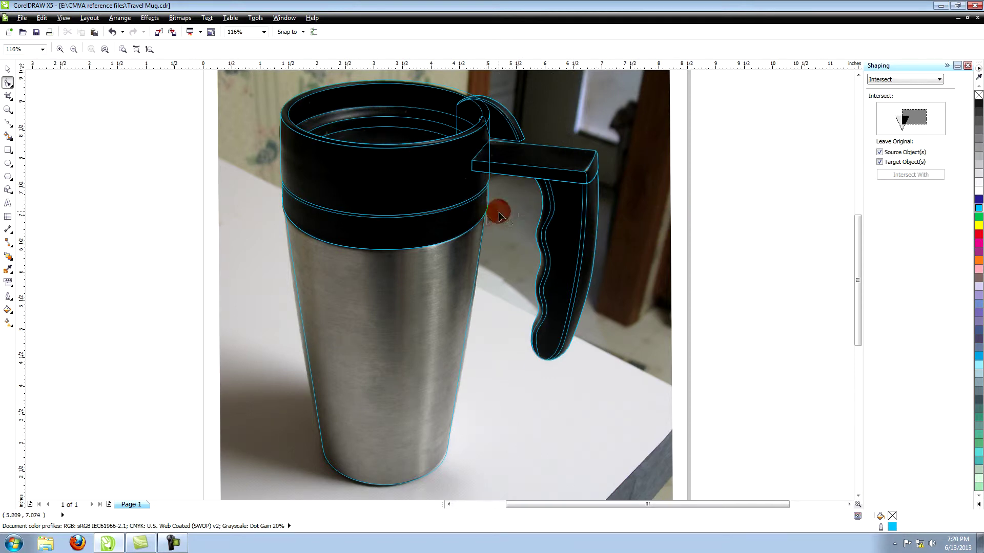
{"action": "left_click", "coordinate": [457, 217]}
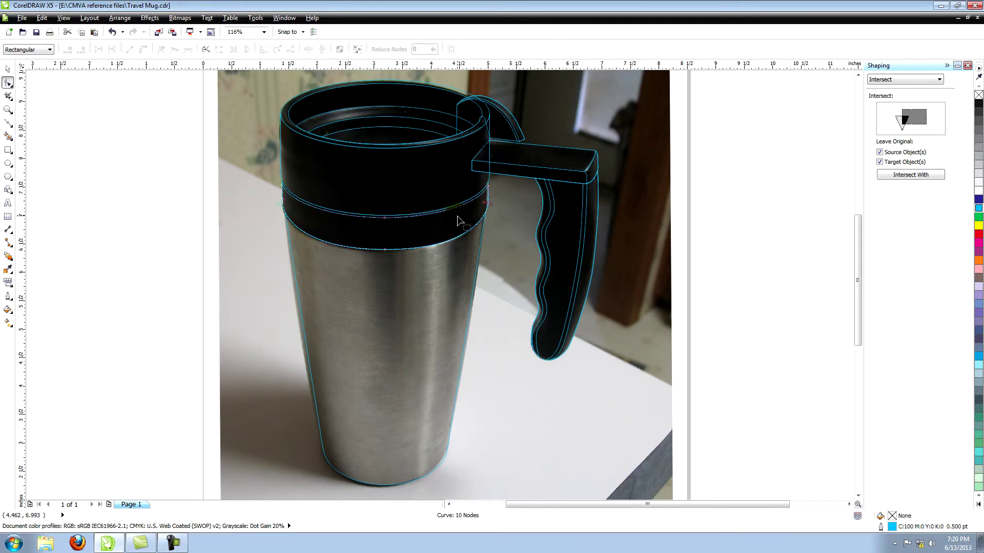
{"action": "left_click", "coordinate": [7, 69]}
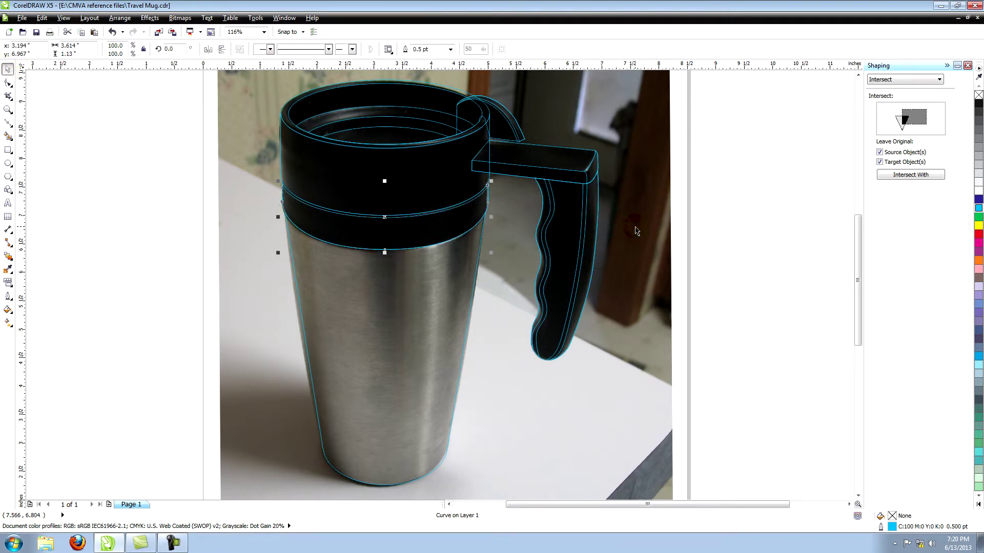
{"action": "key", "text": "Down"}
{"action": "key", "text": "Down"}
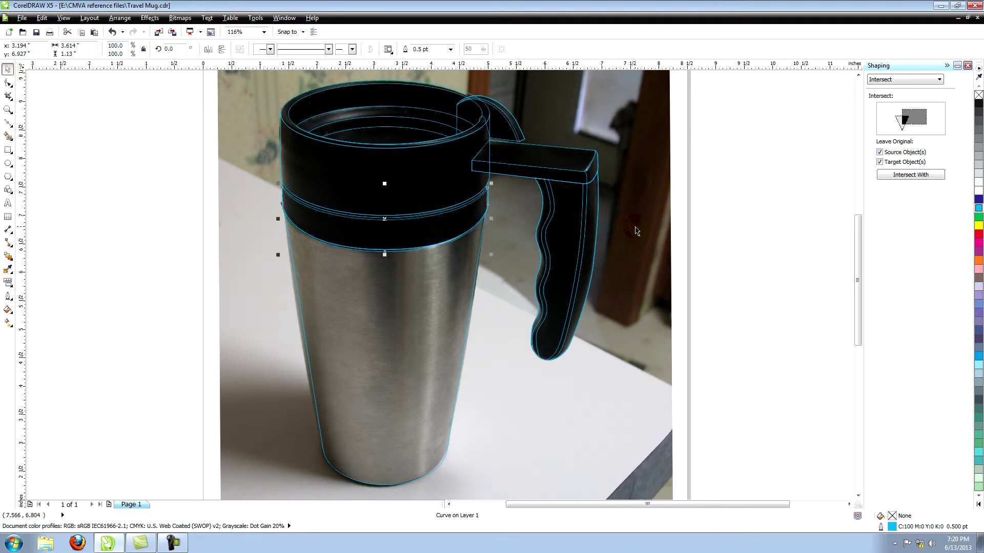
{"action": "key", "text": "Down"}
{"action": "key", "text": "Down"}
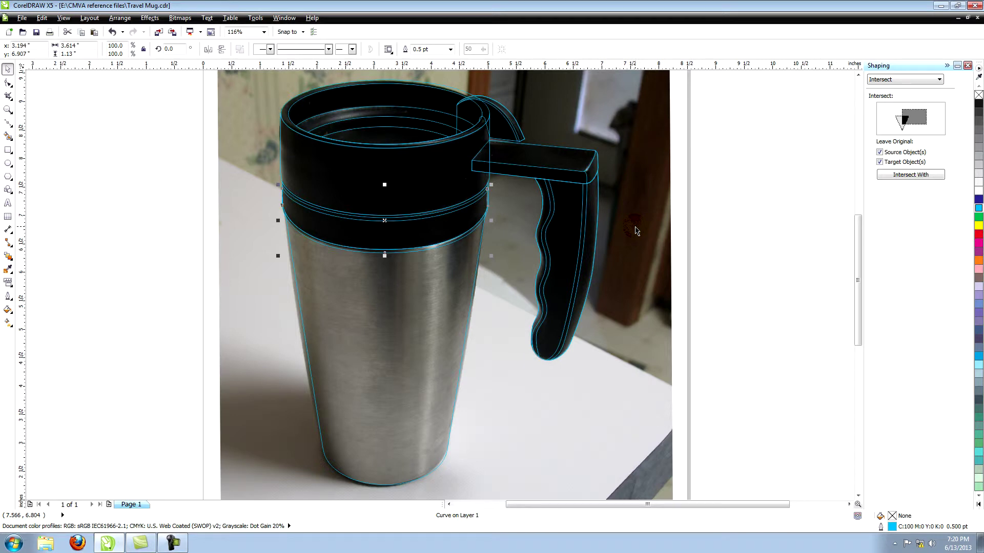
Intersect the shifted band copy with the steel body, keeping source and target objects, and delete the copy
{"action": "left_click", "coordinate": [910, 175]}
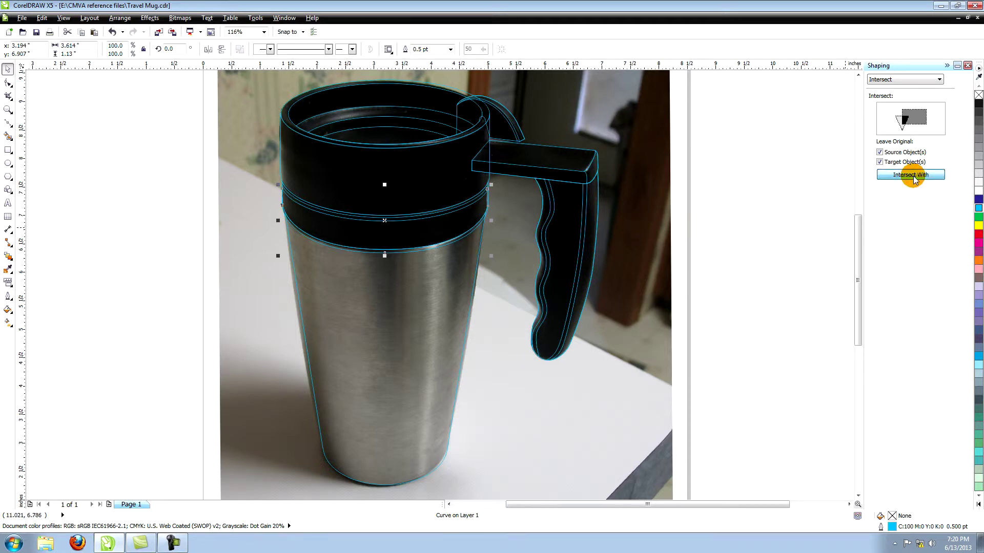
{"action": "left_click", "coordinate": [424, 325]}
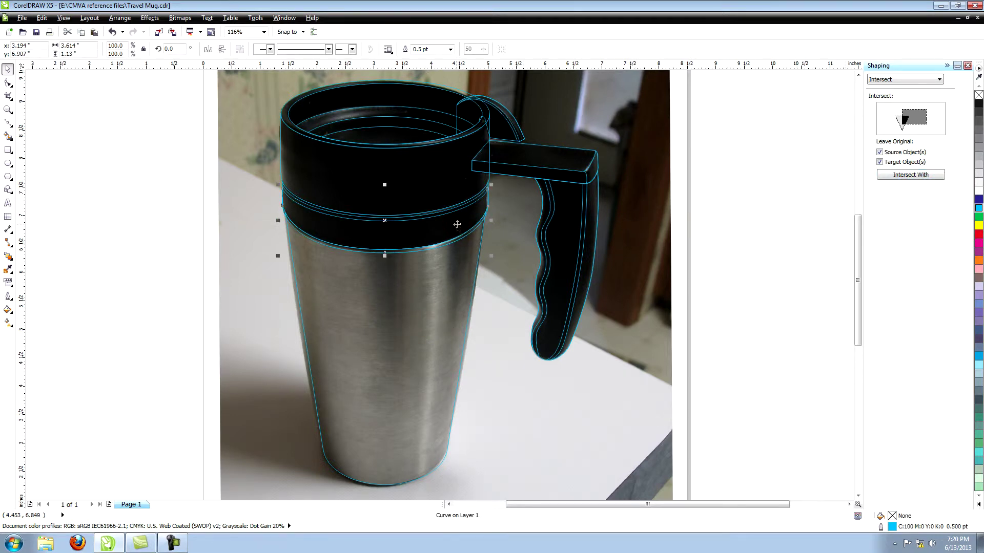
{"action": "key", "text": "Delete"}
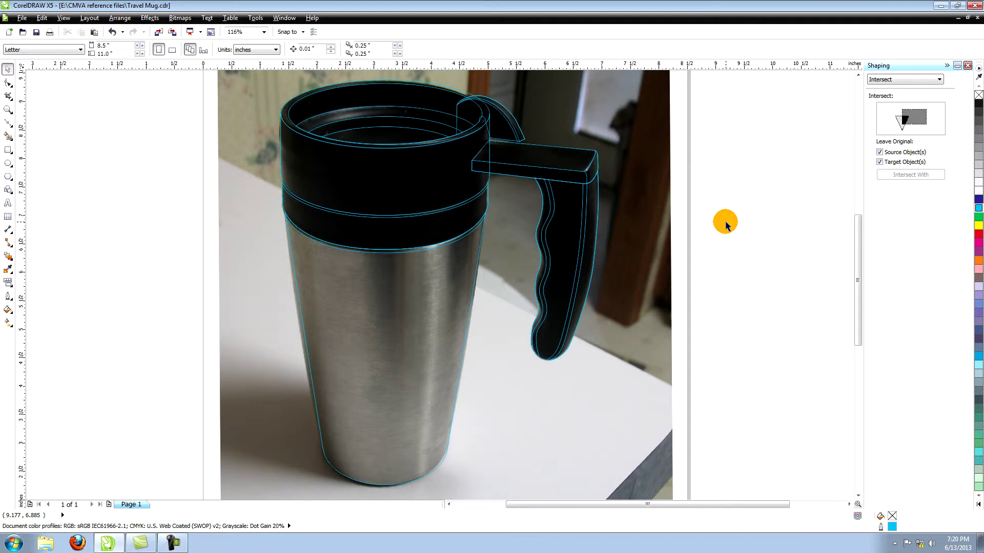
Start a custom linear fountain fill for the lid's upper and lower outer bands, with a dark grey stop at 8% and black at 21%
{"action": "left_click", "coordinate": [12, 310]}
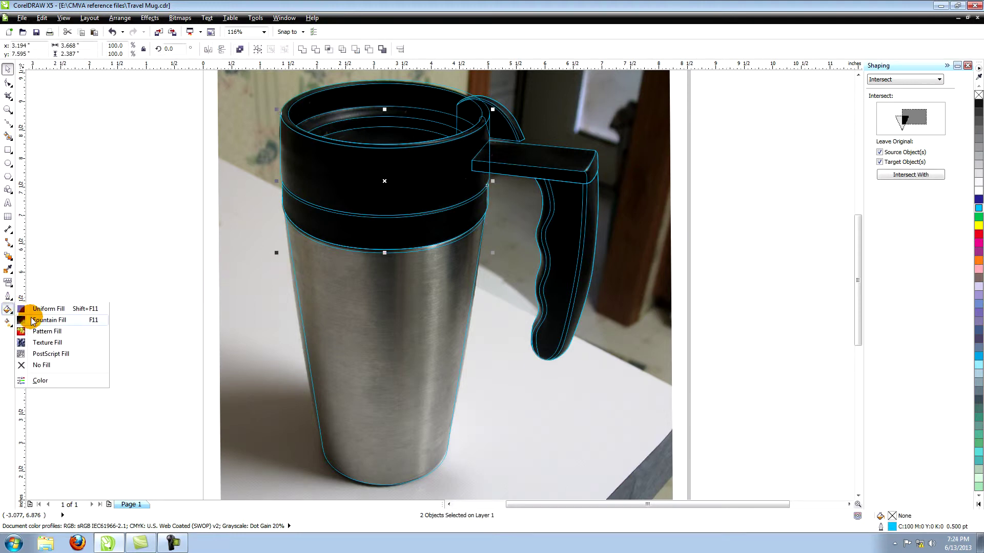
{"action": "left_click", "coordinate": [46, 323]}
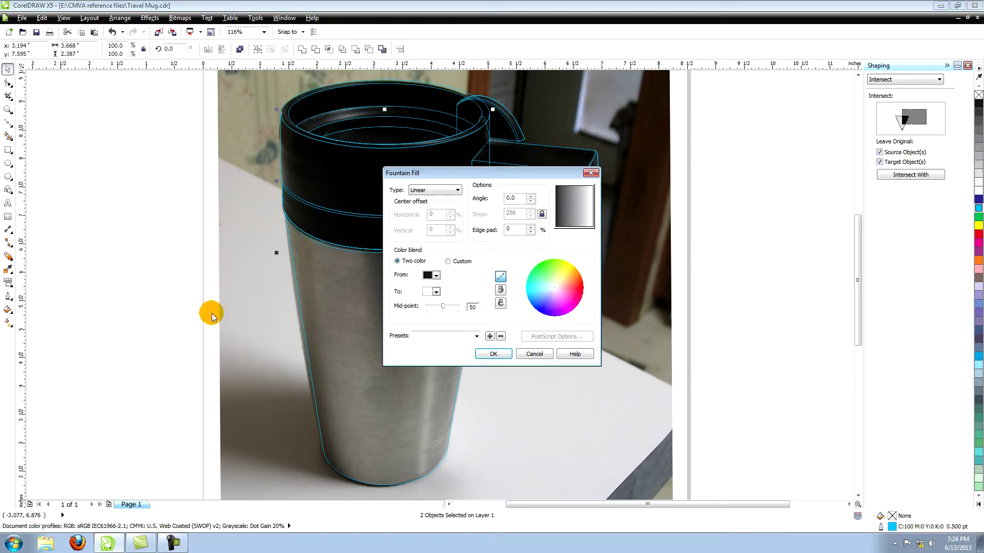
{"action": "left_click", "coordinate": [450, 262]}
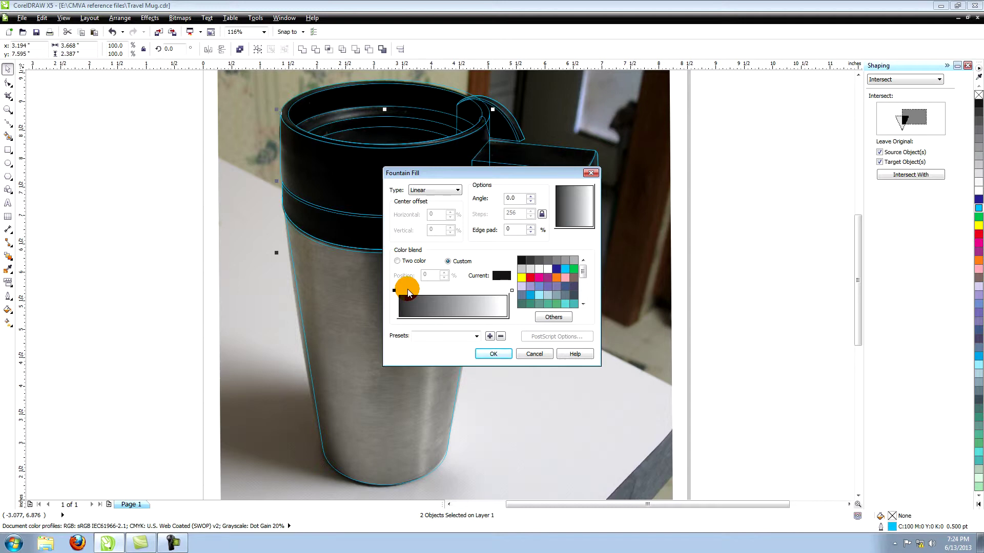
{"action": "double_click", "coordinate": [407, 289]}
{"action": "left_click", "coordinate": [539, 260]}
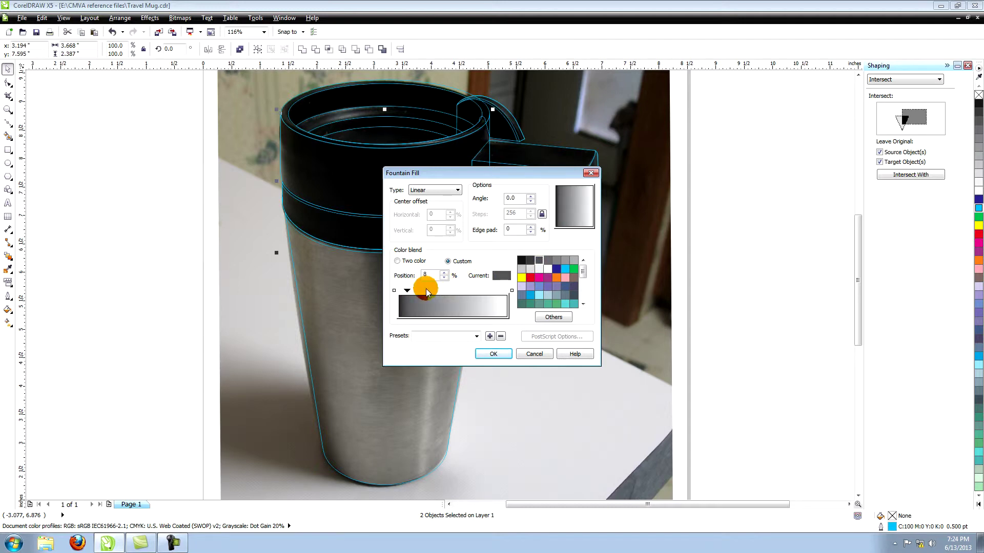
{"action": "double_click", "coordinate": [421, 290]}
{"action": "left_click", "coordinate": [521, 260]}
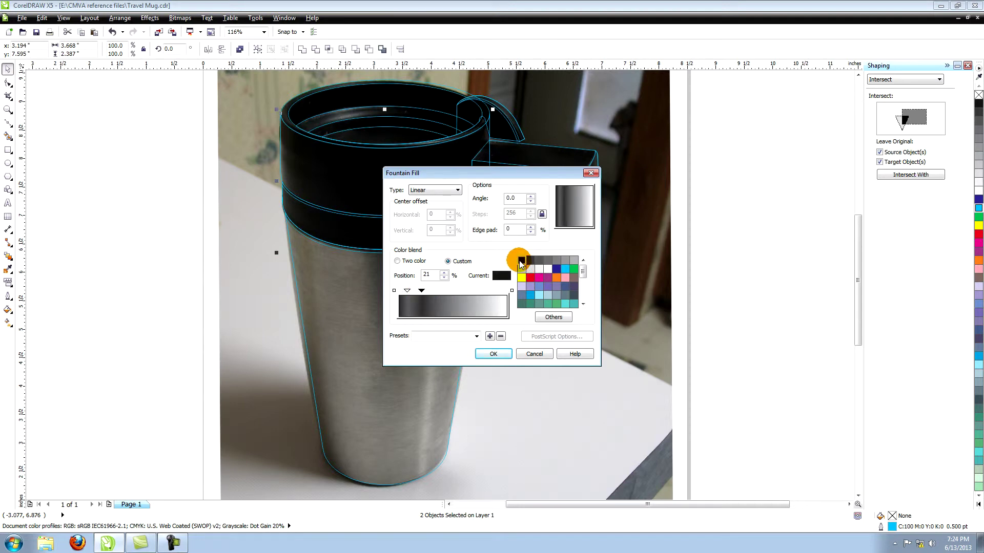
Add a black stop at 41%, a dark grey stop about three-quarters along and a black end colour, and apply the fill to both bands
{"action": "double_click", "coordinate": [442, 290]}
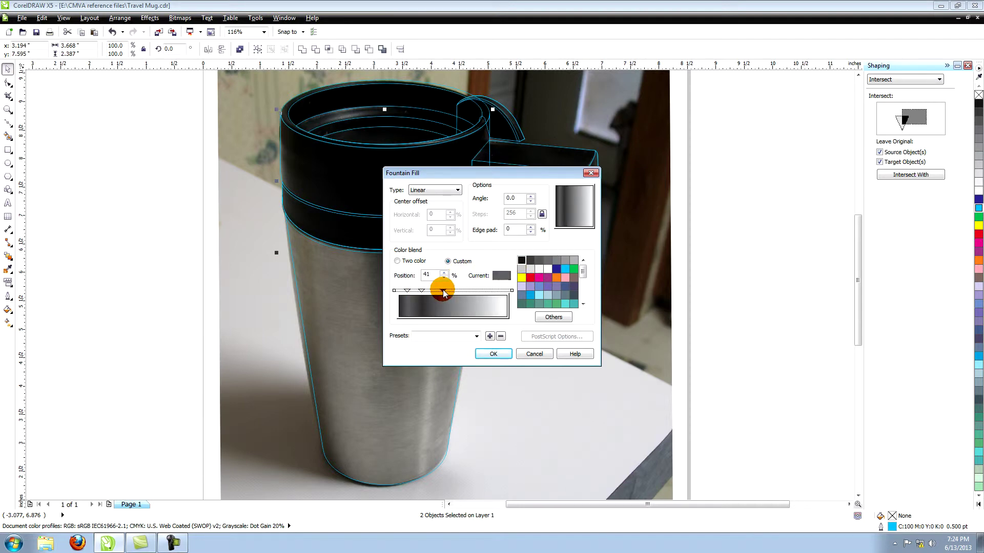
{"action": "left_click", "coordinate": [522, 263]}
{"action": "double_click", "coordinate": [481, 290]}
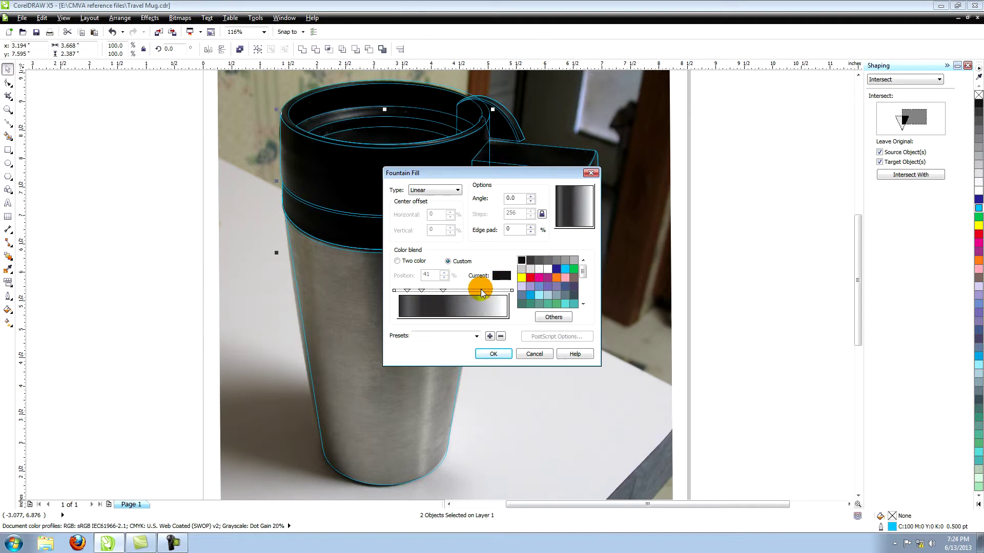
{"action": "left_click", "coordinate": [538, 260]}
{"action": "left_click", "coordinate": [511, 290]}
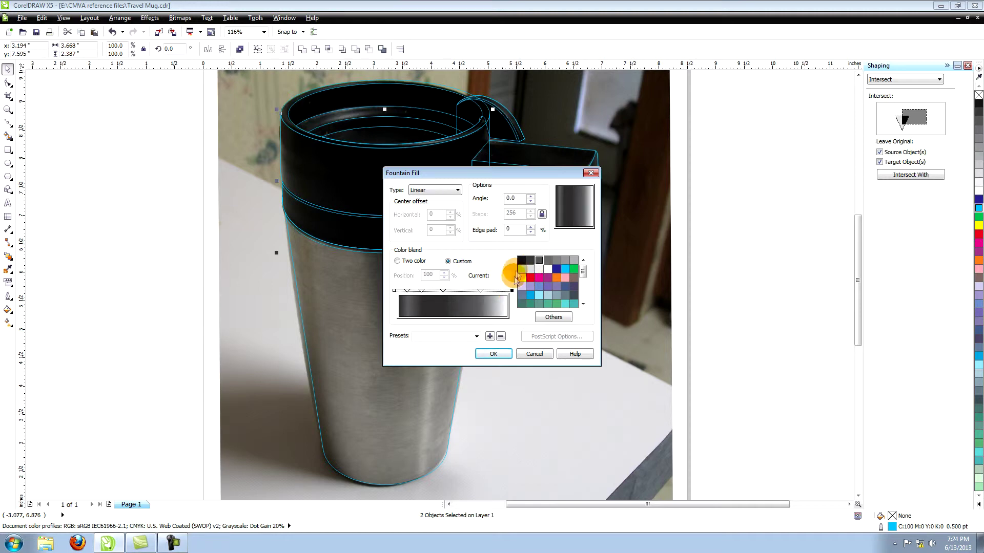
{"action": "left_click", "coordinate": [521, 261]}
{"action": "left_click", "coordinate": [493, 353]}
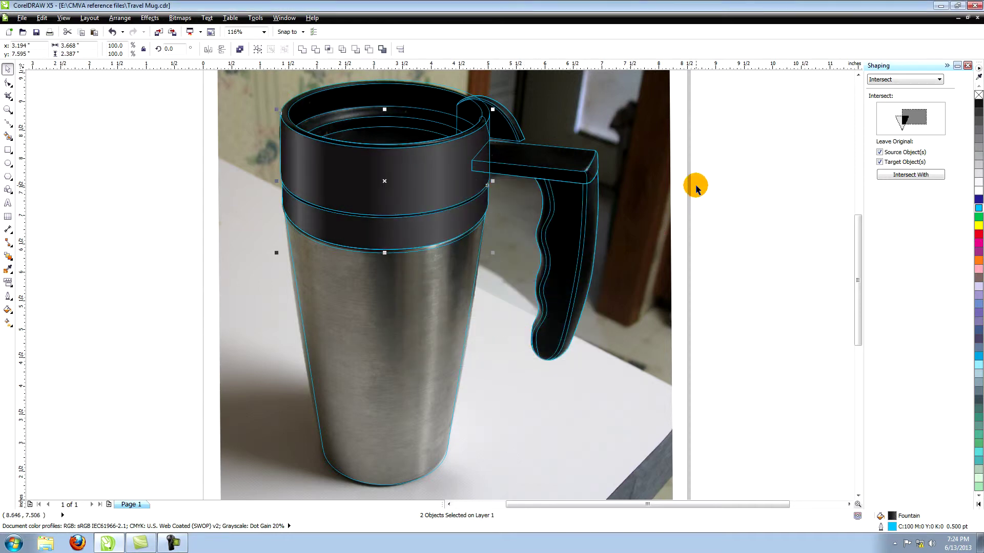
Fill the innermost shape in the lid opening with a two-colour linear fountain fill from grey to black
{"action": "left_click", "coordinate": [412, 133]}
{"action": "left_click", "coordinate": [9, 309]}
{"action": "left_click", "coordinate": [31, 314]}
{"action": "left_click", "coordinate": [428, 292]}
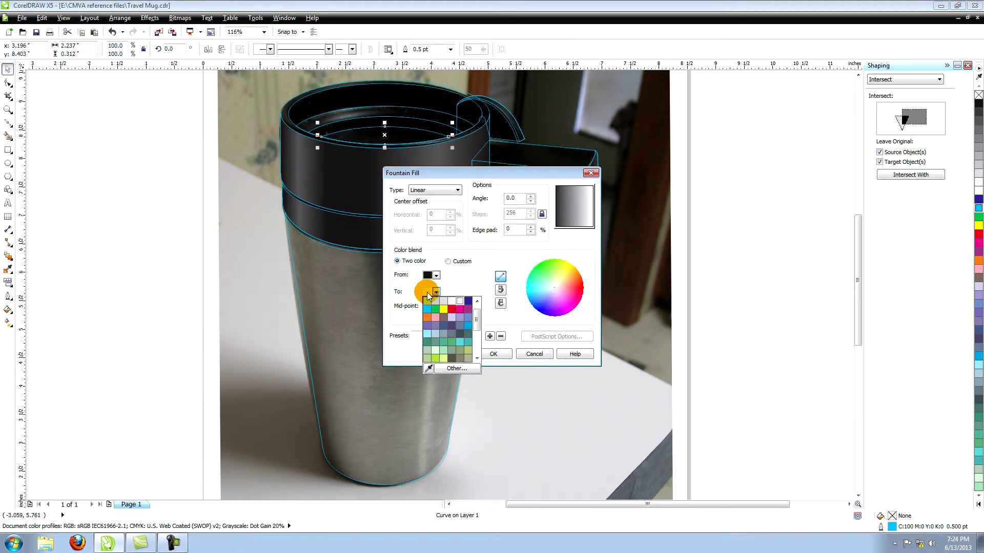
{"action": "left_click", "coordinate": [477, 301]}
{"action": "left_click", "coordinate": [428, 301]}
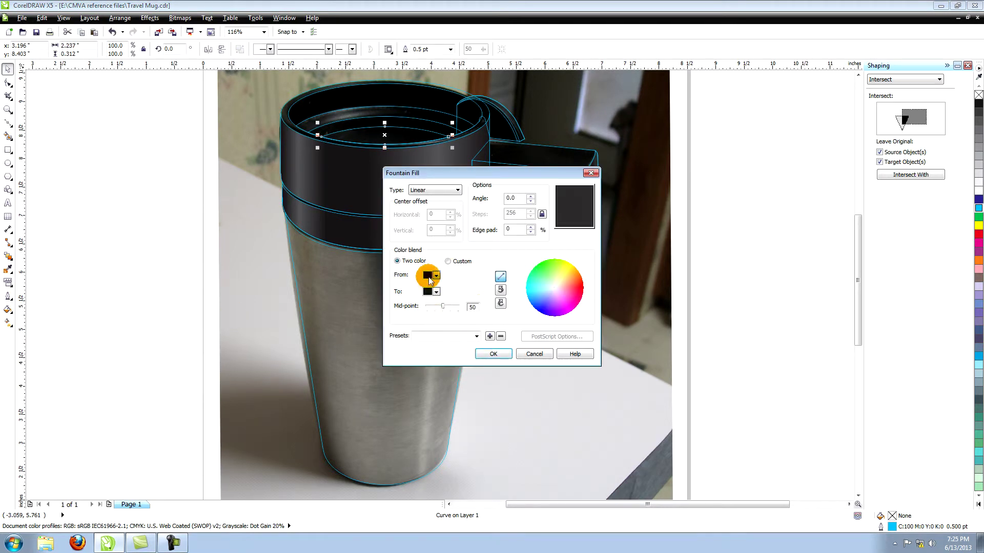
{"action": "left_click", "coordinate": [429, 276]}
{"action": "left_click", "coordinate": [452, 283]}
{"action": "left_click", "coordinate": [493, 354]}
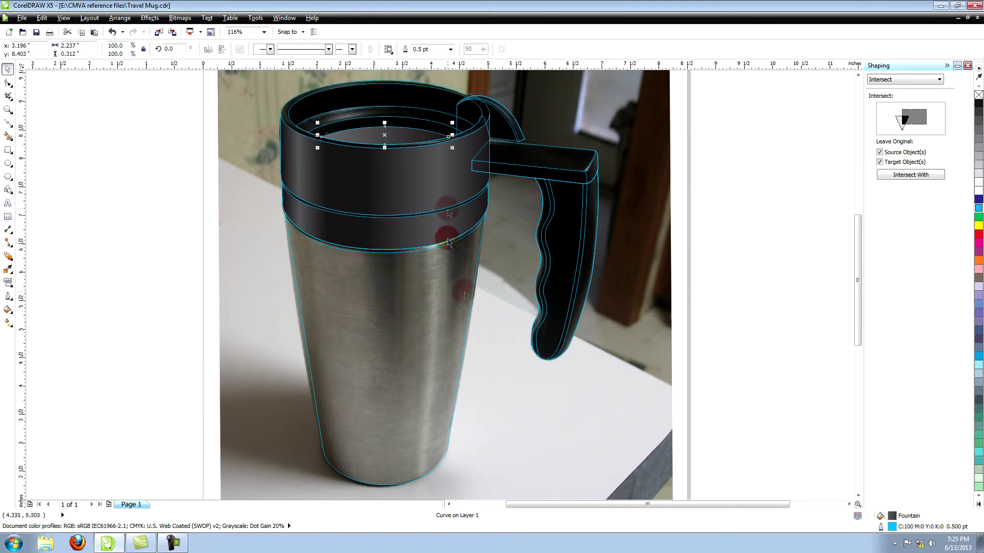
Give the middle shape in the lid opening a custom linear fountain fill with an early dark grey stop, black at 64% and a black end
{"action": "left_click", "coordinate": [8, 309]}
{"action": "left_click", "coordinate": [37, 320]}
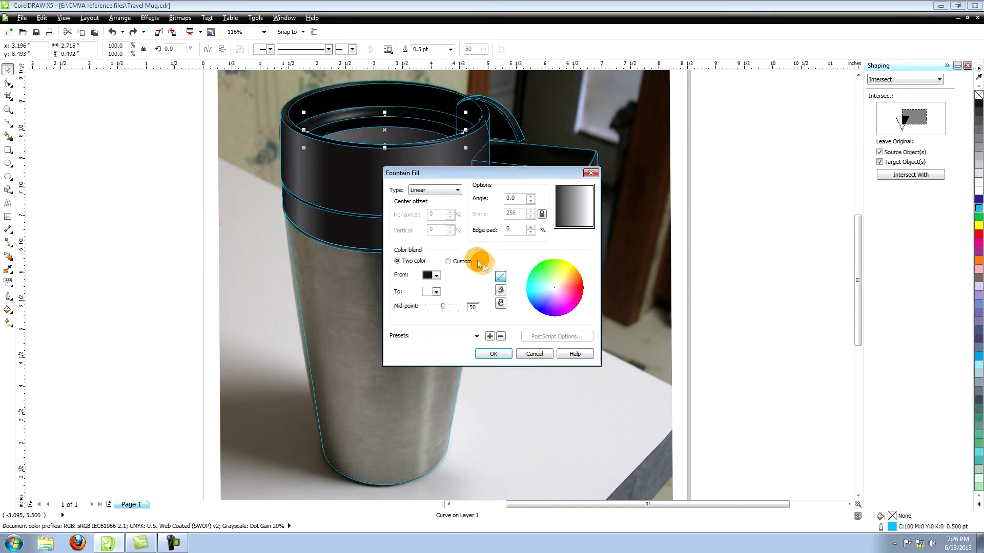
{"action": "left_click", "coordinate": [448, 262]}
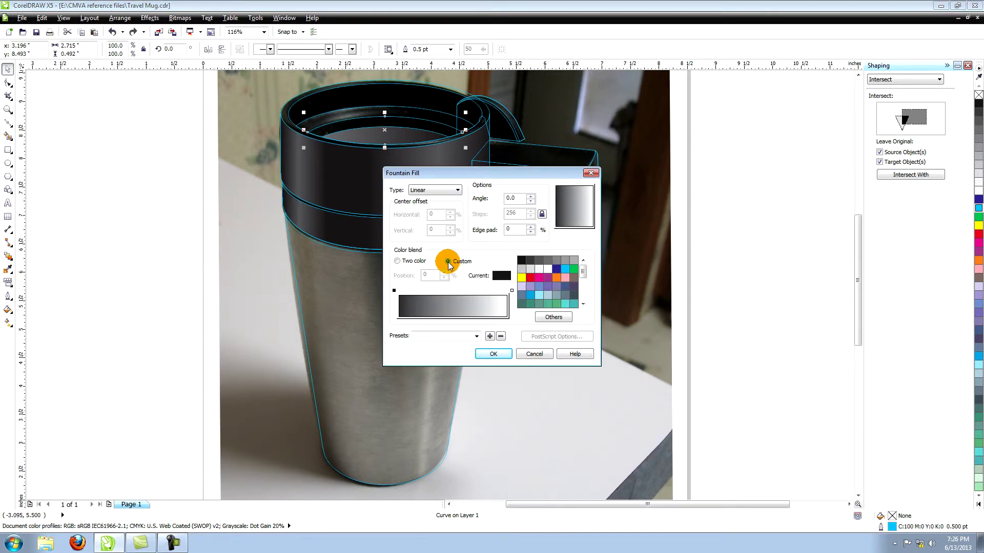
{"action": "double_click", "coordinate": [418, 290]}
{"action": "left_click", "coordinate": [539, 260]}
{"action": "double_click", "coordinate": [468, 291]}
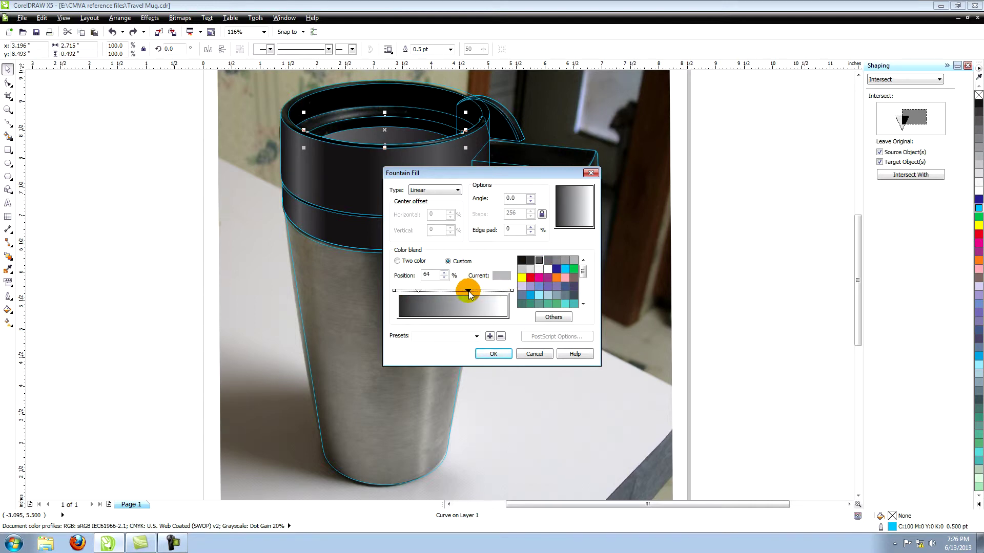
{"action": "left_click", "coordinate": [522, 260]}
{"action": "left_click", "coordinate": [512, 290]}
{"action": "left_click", "coordinate": [521, 261]}
{"action": "left_click", "coordinate": [493, 354]}
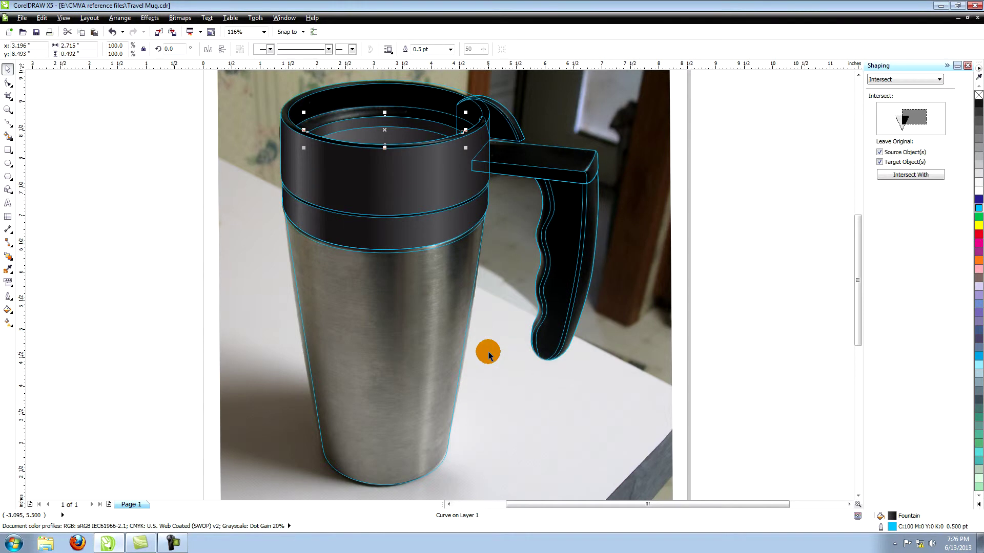
Give the outer curve inside the lid opening a custom linear fountain fill with grey at 22%, near-black at 48% and a dark end
{"action": "left_click", "coordinate": [427, 117]}
{"action": "left_click", "coordinate": [9, 310]}
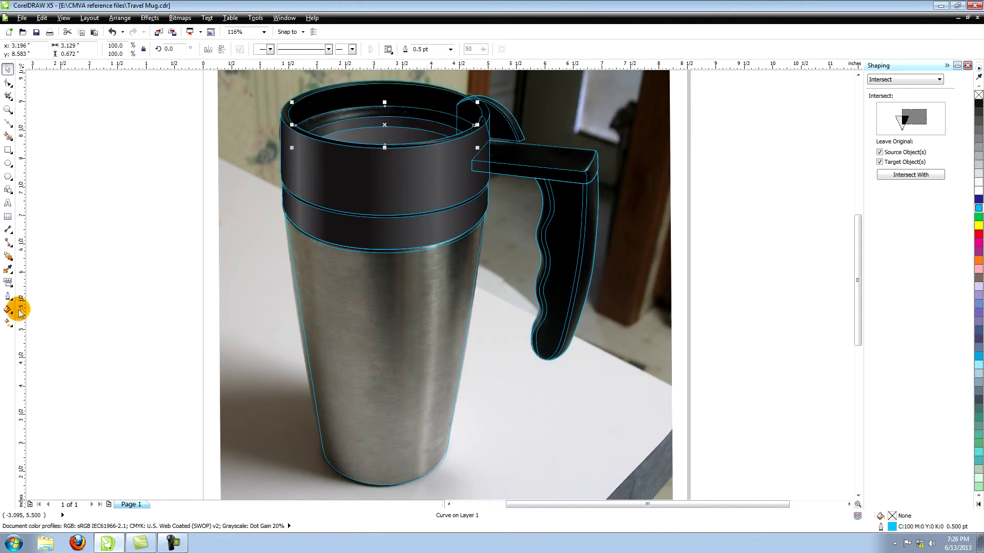
{"action": "left_click", "coordinate": [44, 321]}
{"action": "left_click", "coordinate": [449, 261]}
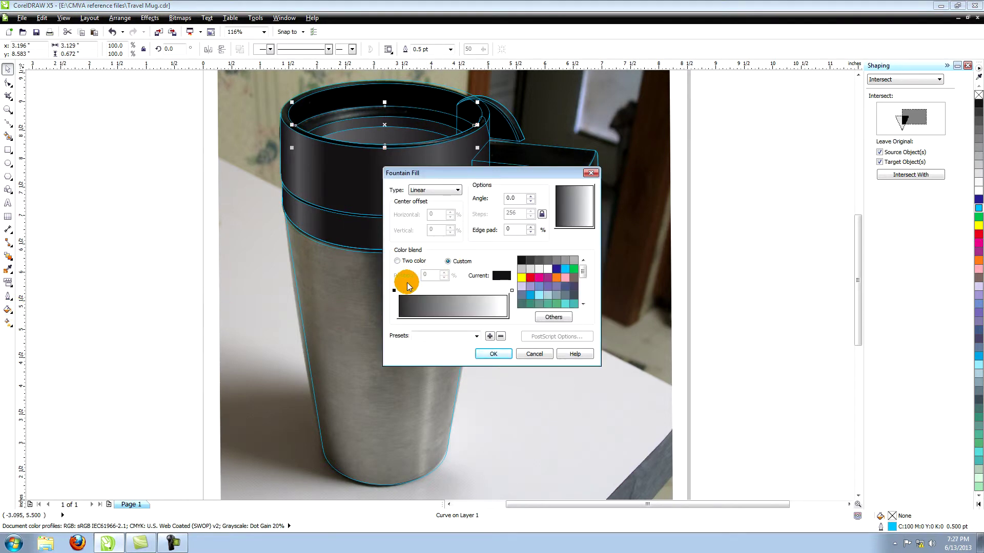
{"action": "double_click", "coordinate": [423, 291]}
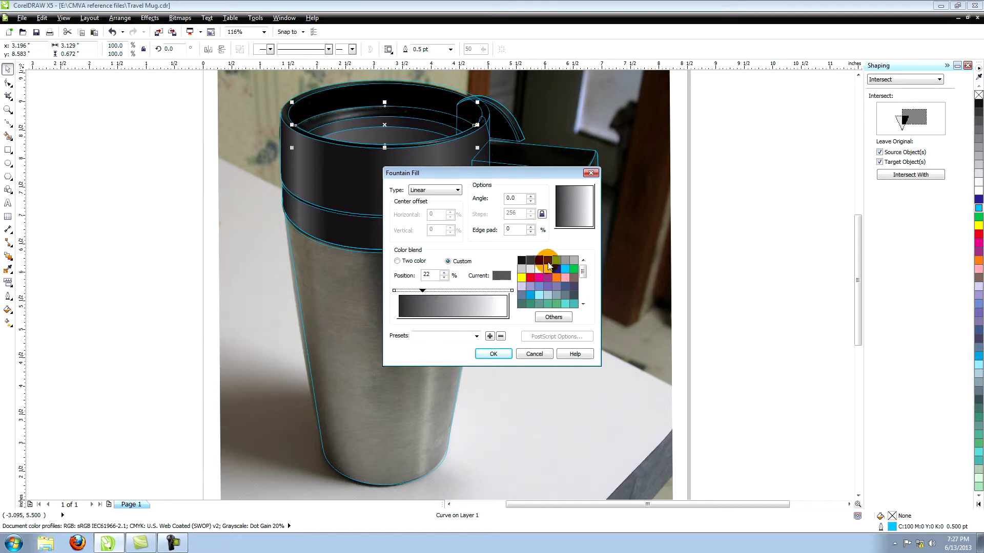
{"action": "left_click", "coordinate": [548, 260]}
{"action": "left_click", "coordinate": [522, 260]}
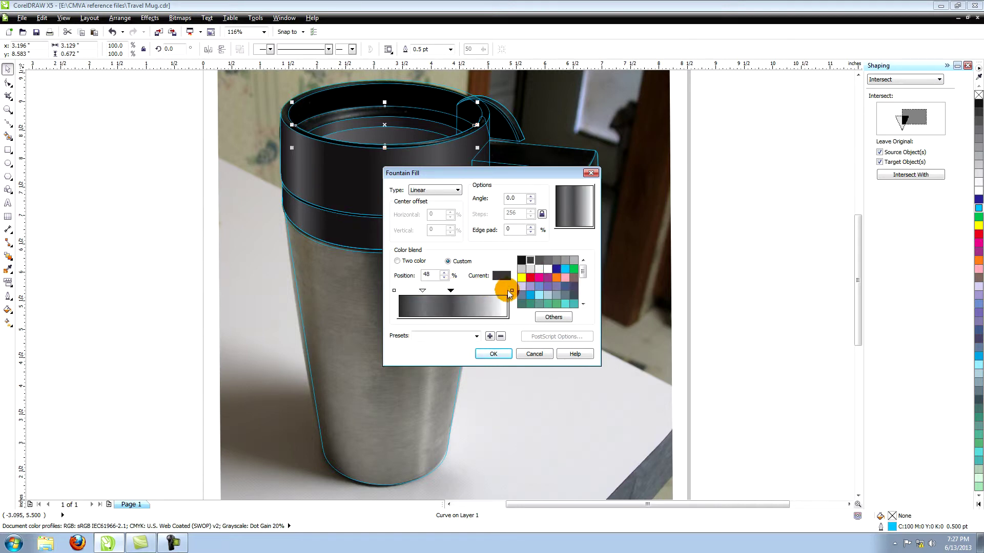
{"action": "left_click", "coordinate": [493, 354]}
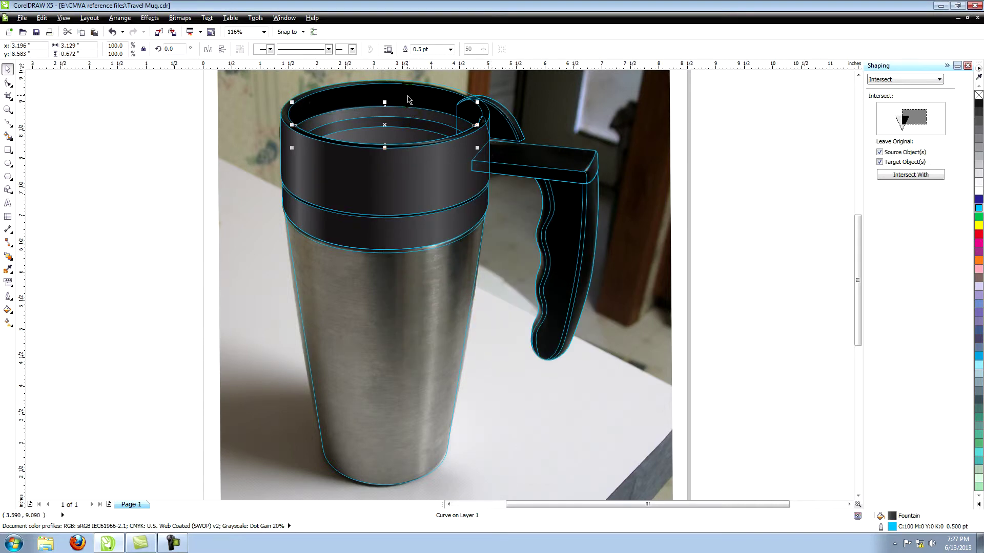
Give the lid's inner rim ellipse a custom linear fountain fill with dark grey at 20%, black about two-thirds along and a black end
{"action": "left_click", "coordinate": [419, 145]}
{"action": "left_click", "coordinate": [8, 309]}
{"action": "left_click", "coordinate": [40, 321]}
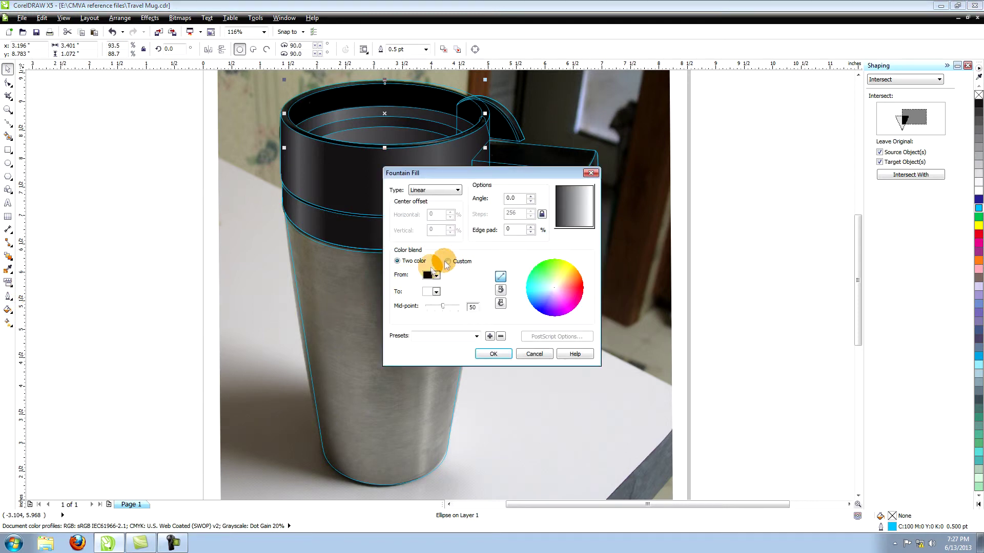
{"action": "left_click", "coordinate": [447, 261]}
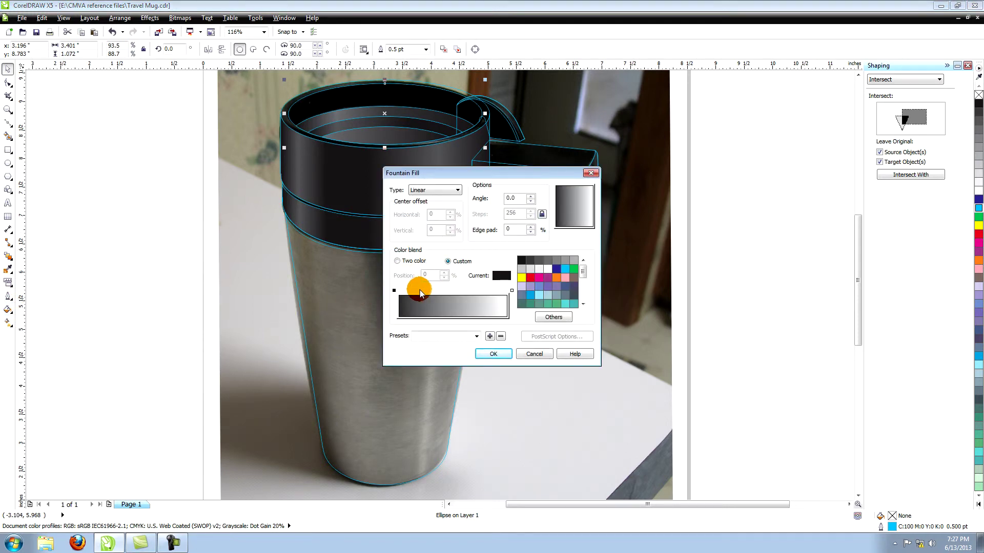
{"action": "double_click", "coordinate": [420, 290]}
{"action": "left_click", "coordinate": [539, 261]}
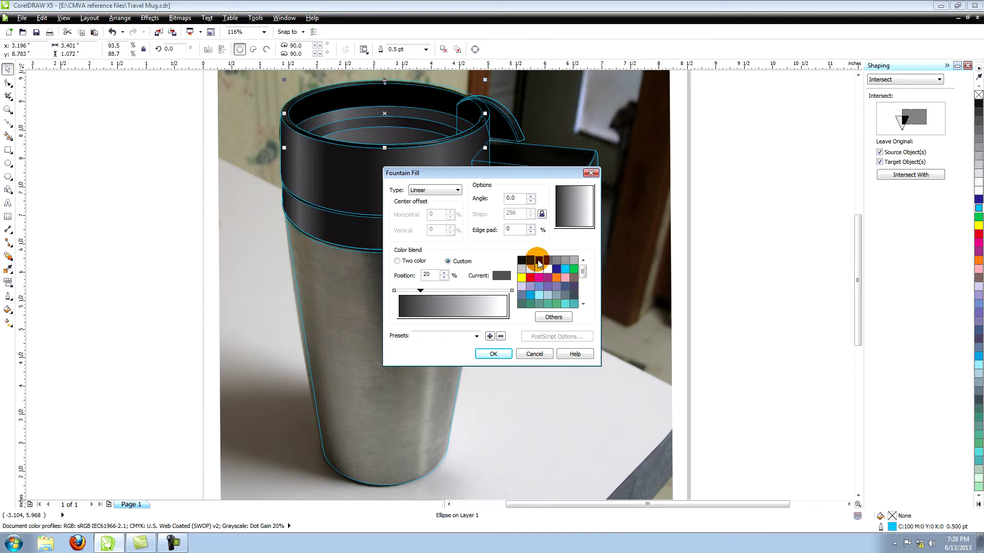
{"action": "double_click", "coordinate": [472, 290]}
{"action": "left_click", "coordinate": [521, 260]}
{"action": "left_click", "coordinate": [511, 291]}
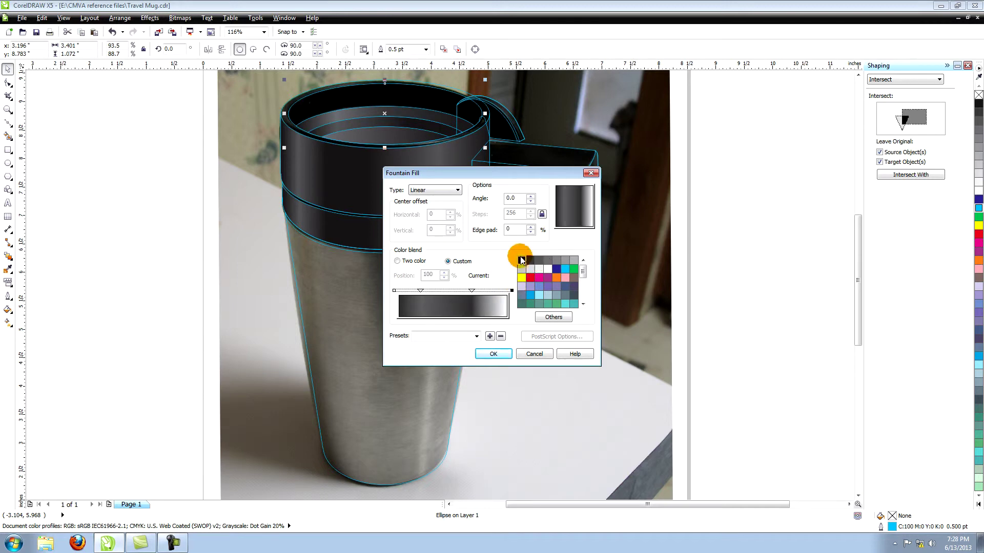
{"action": "left_click", "coordinate": [521, 259]}
{"action": "left_click", "coordinate": [489, 353]}
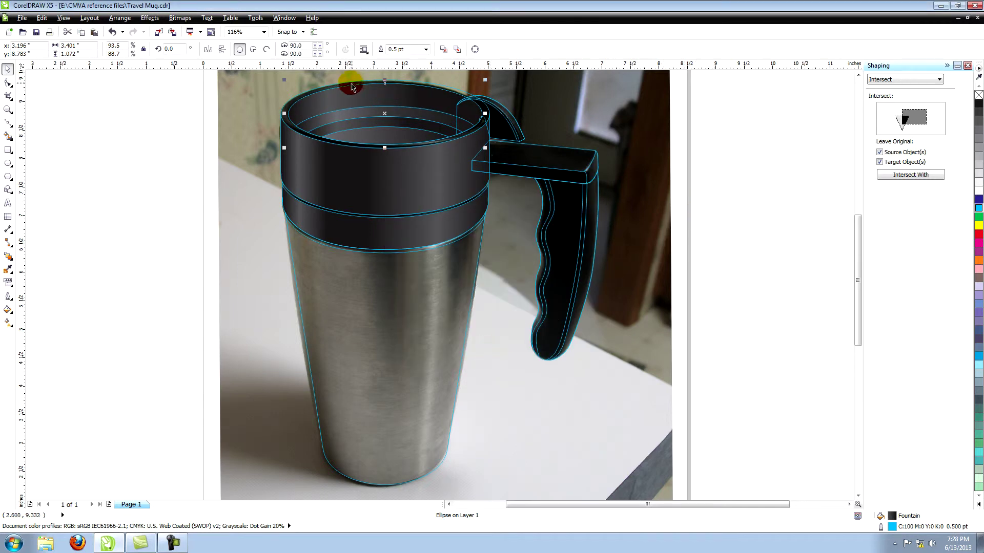
Fill the lid's outer rim ellipse with a custom linear fountain fill: grey about one-third along, black end, 60° angle and 17% edge pad
{"action": "left_click", "coordinate": [7, 309]}
{"action": "left_click", "coordinate": [42, 320]}
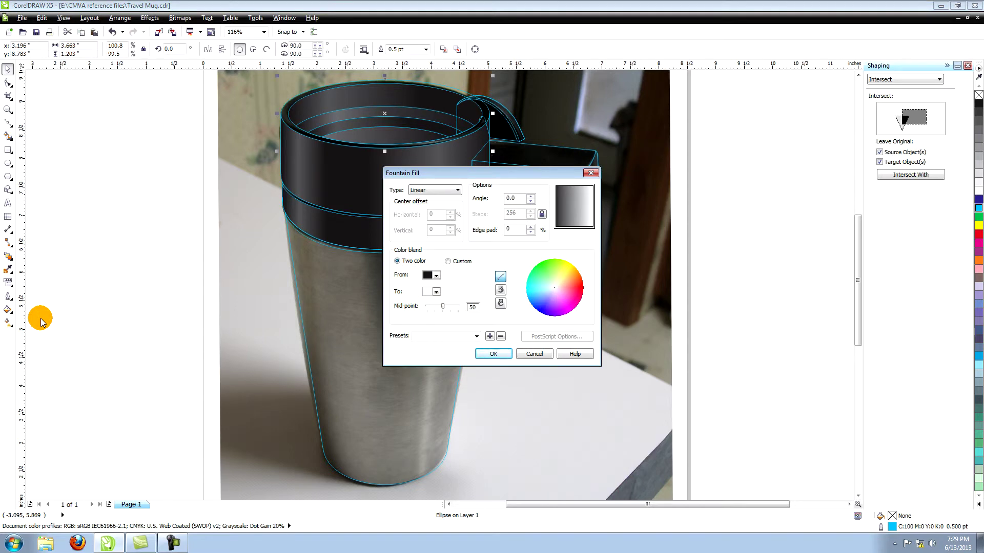
{"action": "left_click", "coordinate": [449, 261]}
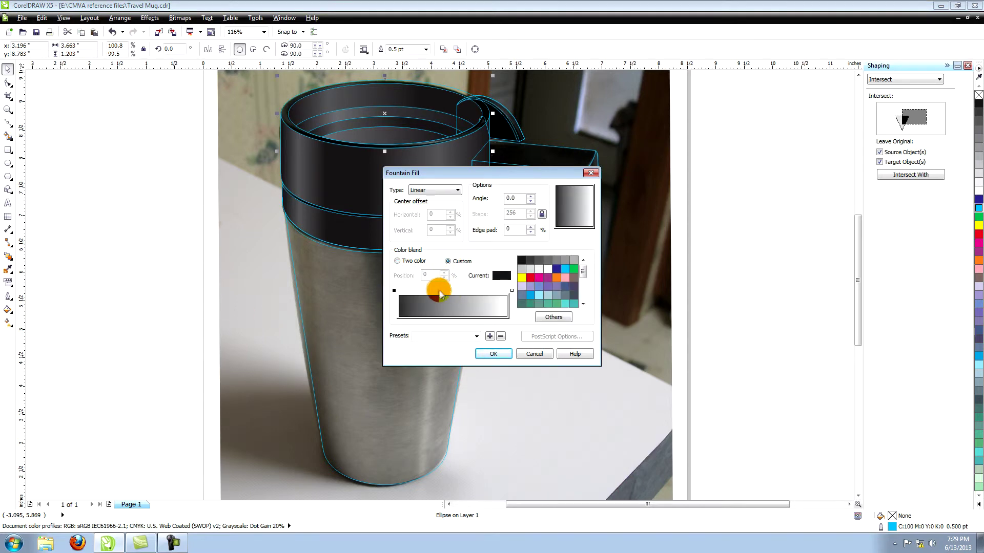
{"action": "double_click", "coordinate": [438, 291]}
{"action": "left_click", "coordinate": [522, 261]}
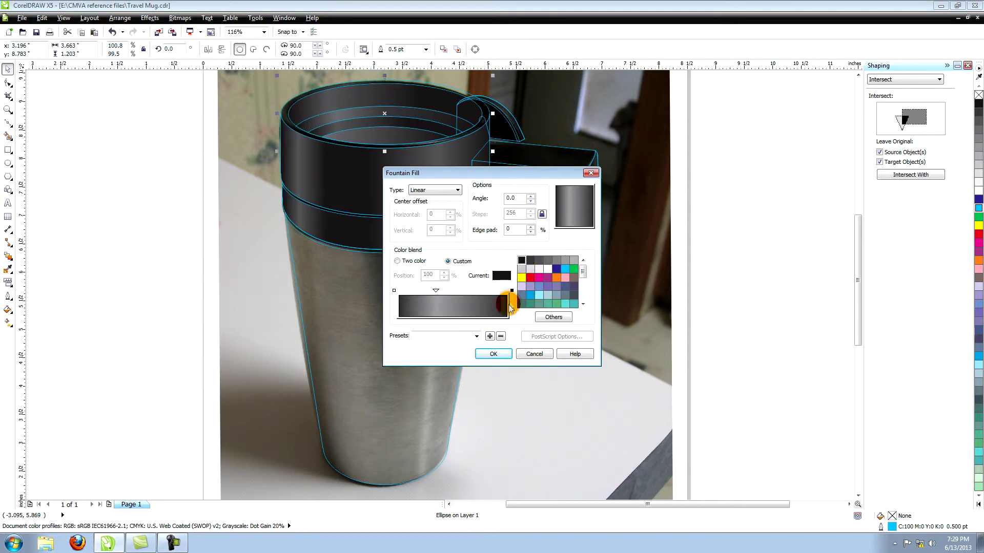
{"action": "double_click", "coordinate": [510, 197]}
{"action": "type", "text": "60"}
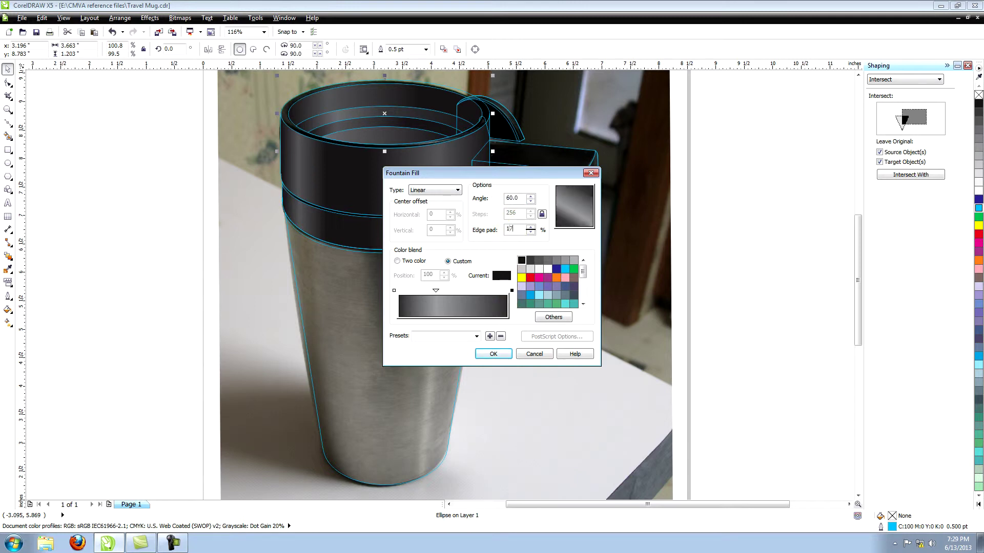
{"action": "left_click", "coordinate": [493, 354]}
{"action": "left_click", "coordinate": [679, 115]}
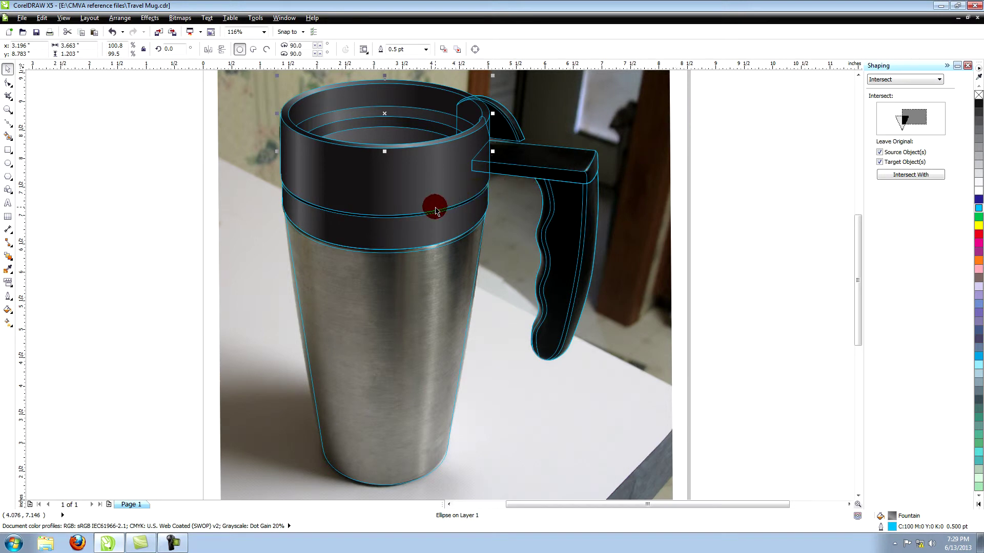
Apply a custom linear fountain fill to the two thin strips below the lid bands, with black near the middle and dark grey at 75%
{"action": "left_click", "coordinate": [417, 237]}
{"action": "left_click", "coordinate": [414, 251], "text": "shift"}
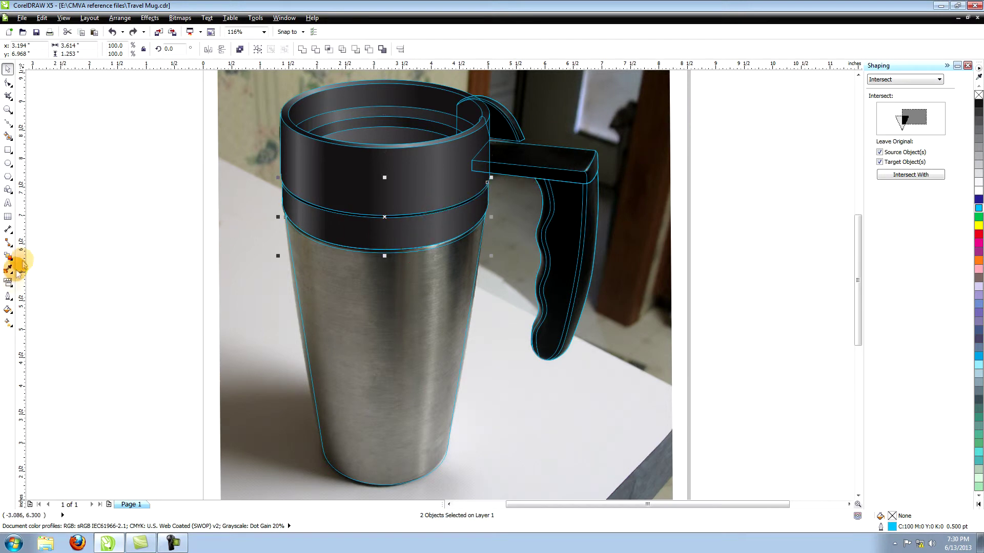
{"action": "left_click", "coordinate": [9, 310]}
{"action": "left_click", "coordinate": [37, 322]}
{"action": "left_click", "coordinate": [448, 262]}
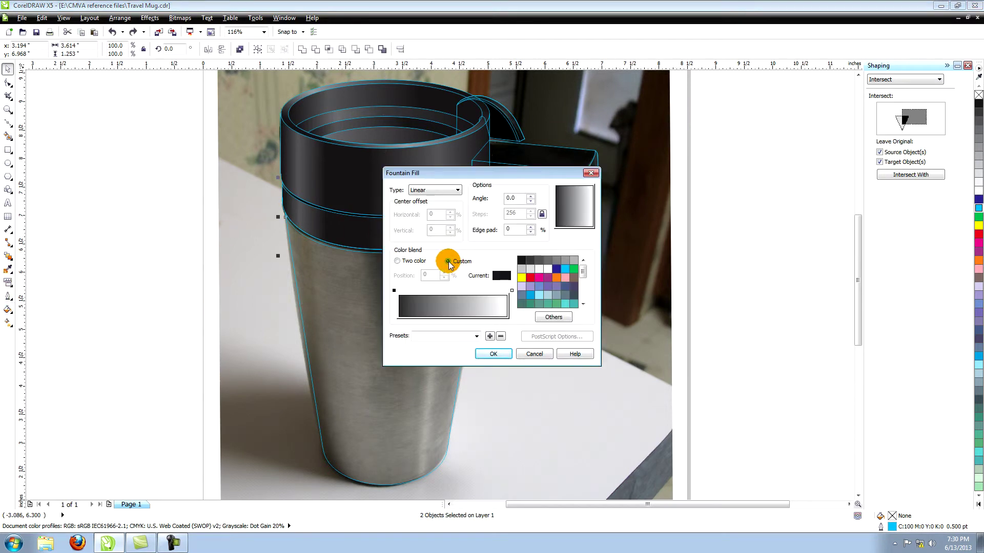
{"action": "double_click", "coordinate": [451, 291]}
{"action": "left_click", "coordinate": [522, 261]}
{"action": "double_click", "coordinate": [480, 291]}
{"action": "left_click", "coordinate": [530, 260]}
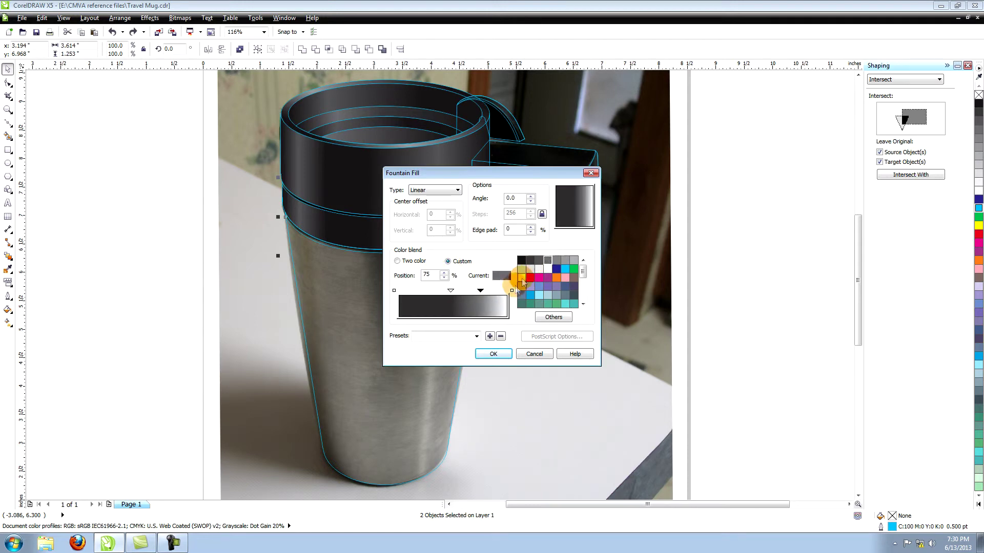
{"action": "left_click", "coordinate": [493, 354]}
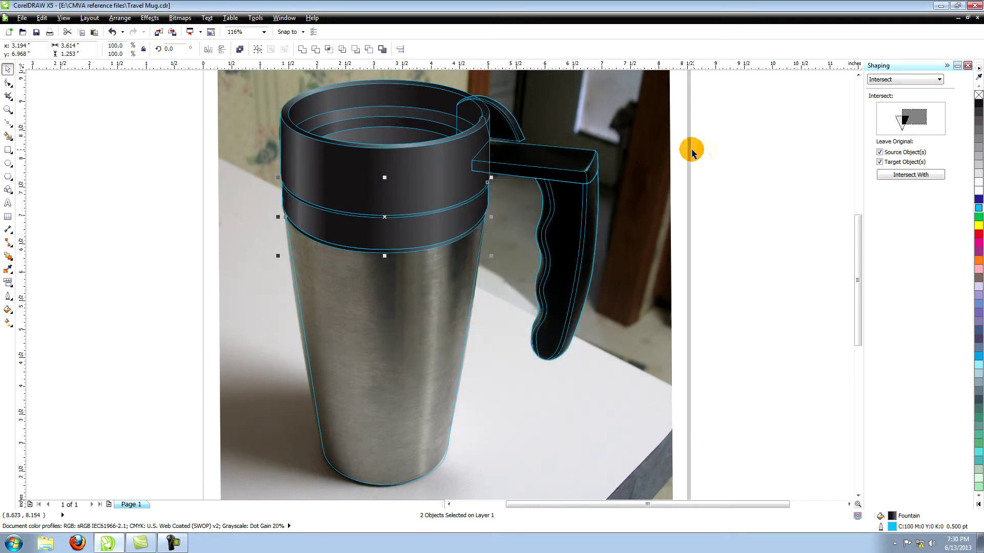
Fill the outer edges of the thumb tab and handle with 60% black, and the handle's wavy inner edge with 70% black
{"action": "left_click", "coordinate": [515, 123]}
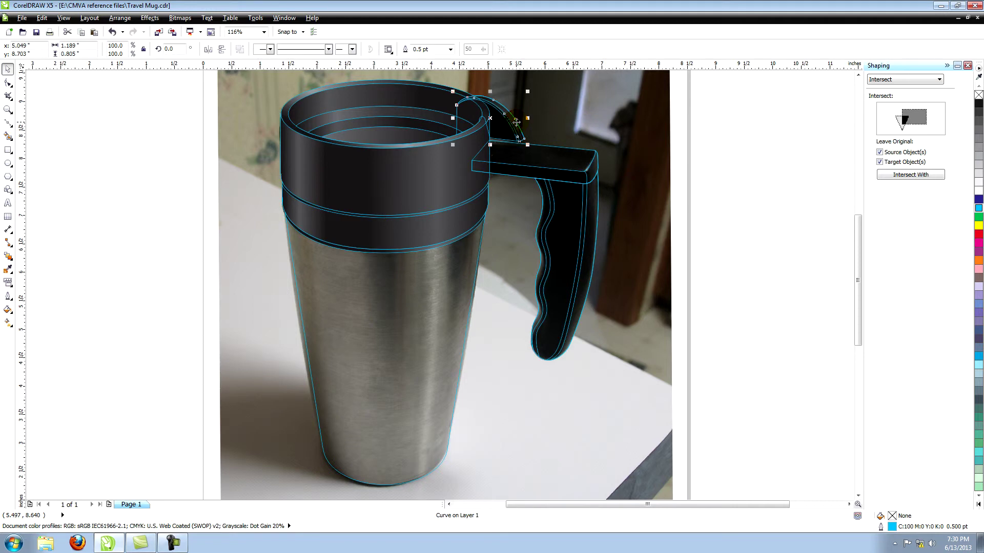
{"action": "left_click", "coordinate": [593, 157], "text": "shift"}
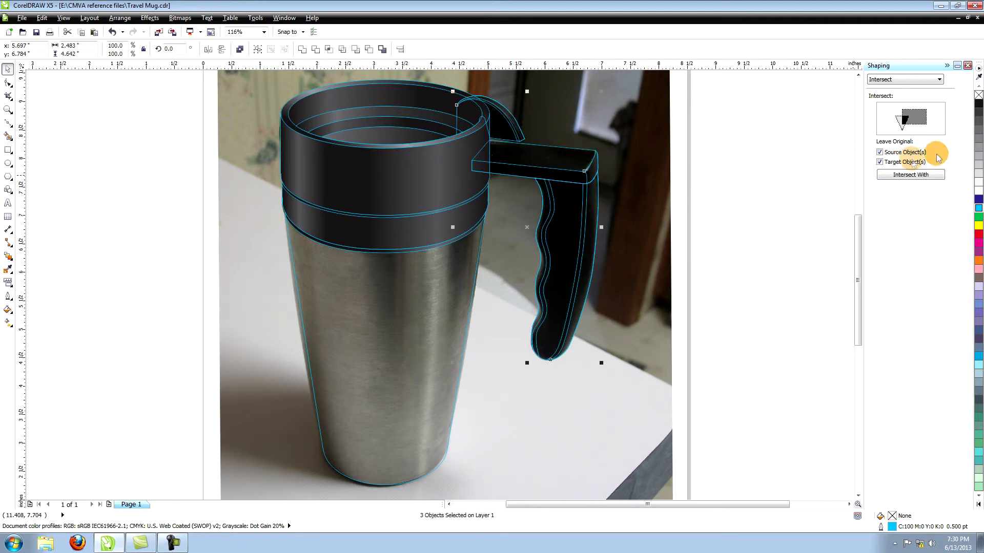
{"action": "left_click", "coordinate": [979, 138]}
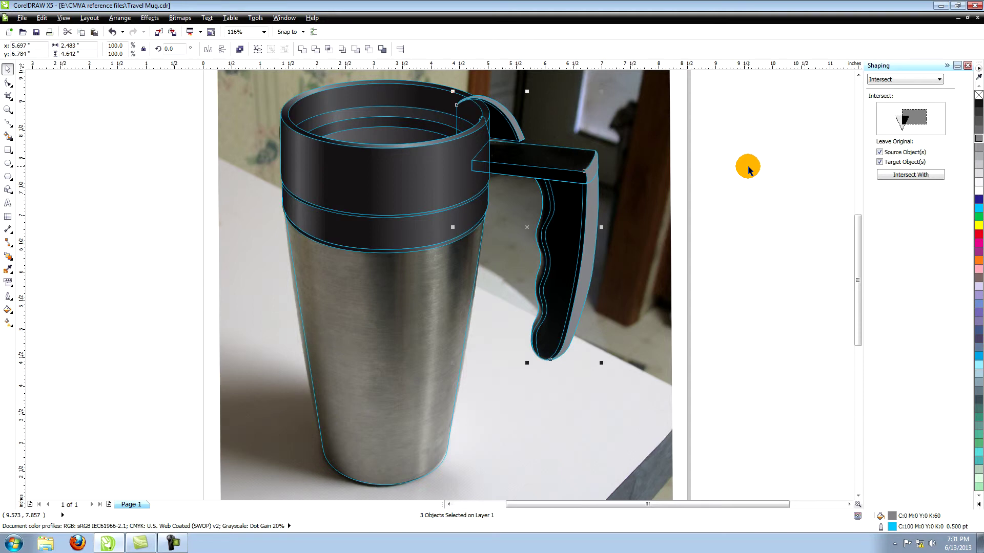
{"action": "left_click", "coordinate": [543, 194]}
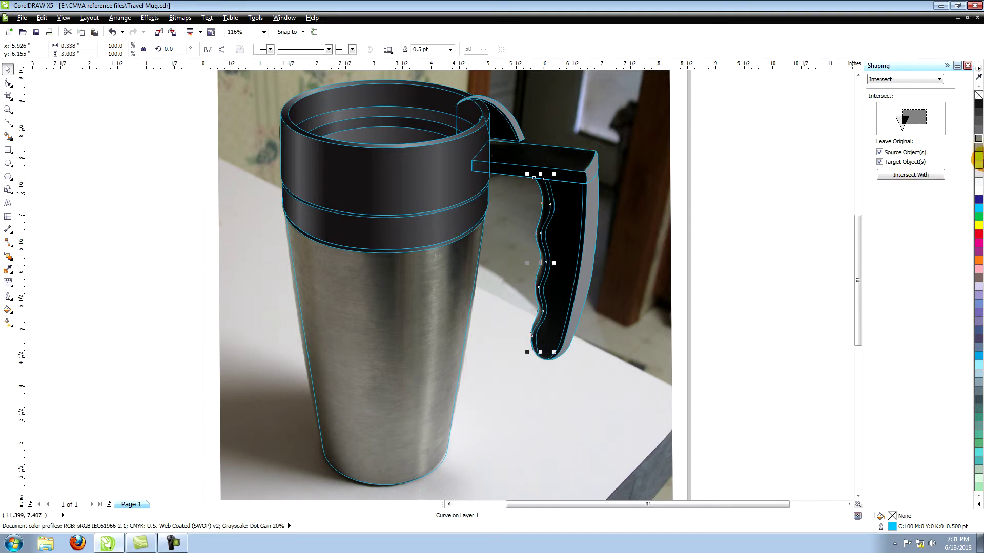
{"action": "left_click", "coordinate": [978, 130]}
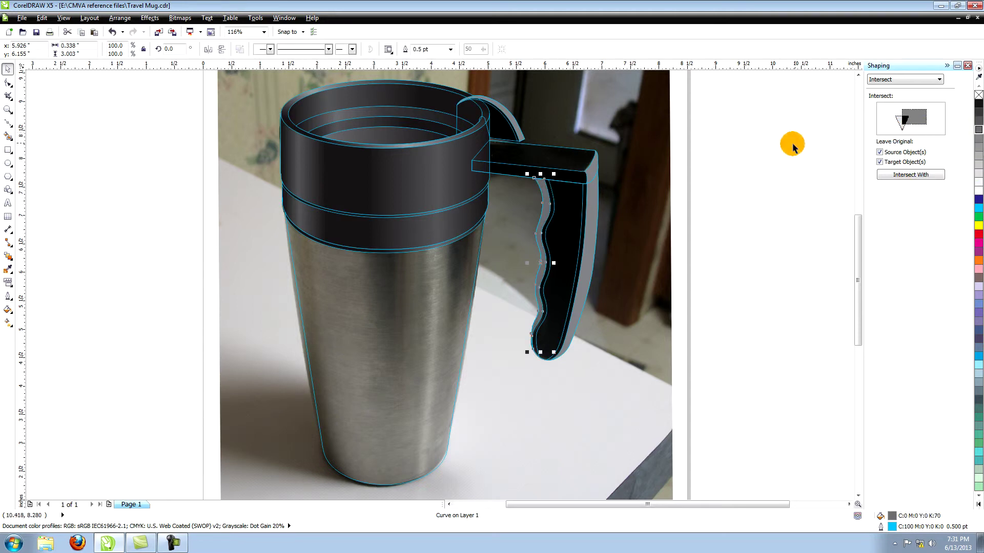
Fill the thin inner bevel strips along the handle and thumb tab with 90% black
{"action": "left_click", "coordinate": [554, 199]}
{"action": "left_click", "coordinate": [584, 199], "text": "shift"}
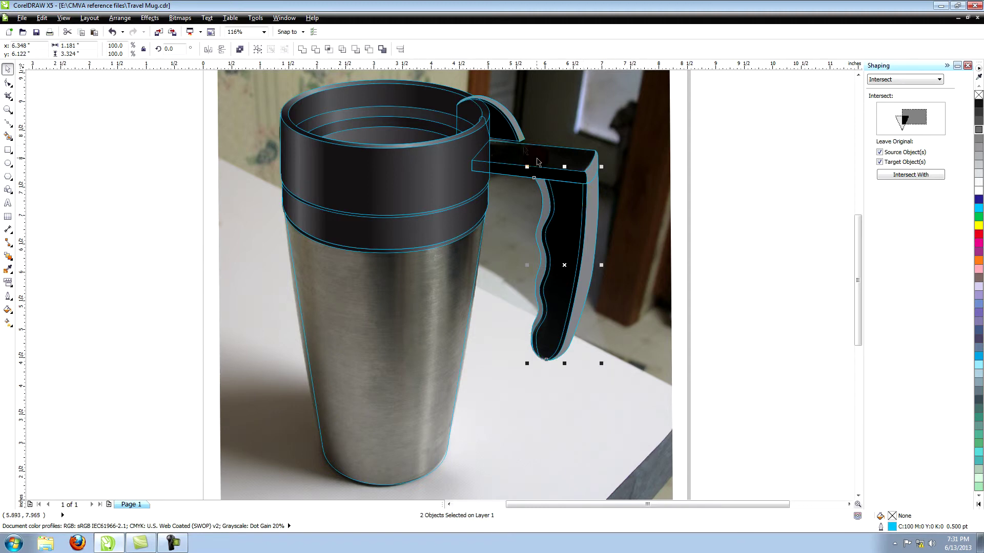
{"action": "left_click", "coordinate": [978, 112]}
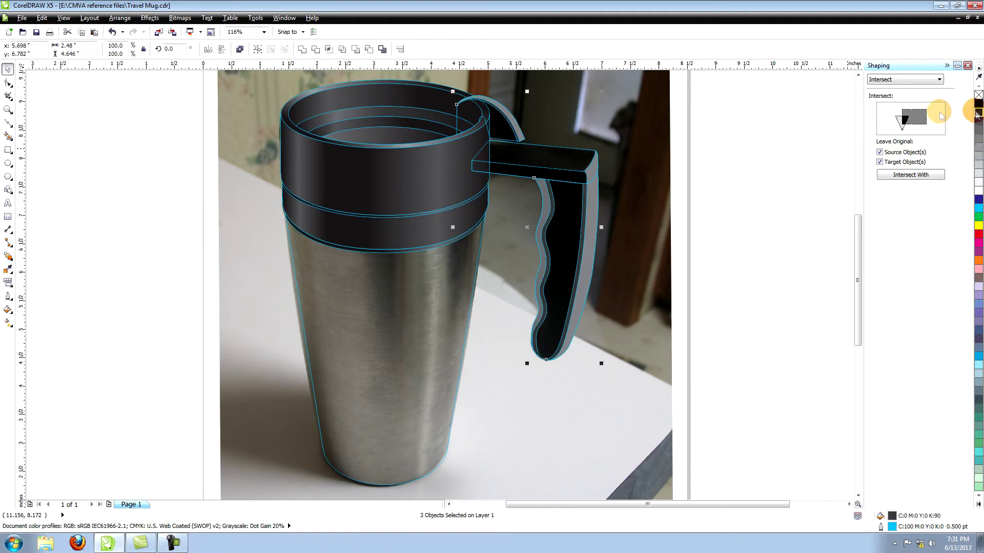
Fill the front faces of the thumb tab, handle arm and grip with 100% black, and the arm's upper face with 50% black
{"action": "left_click", "coordinate": [492, 128]}
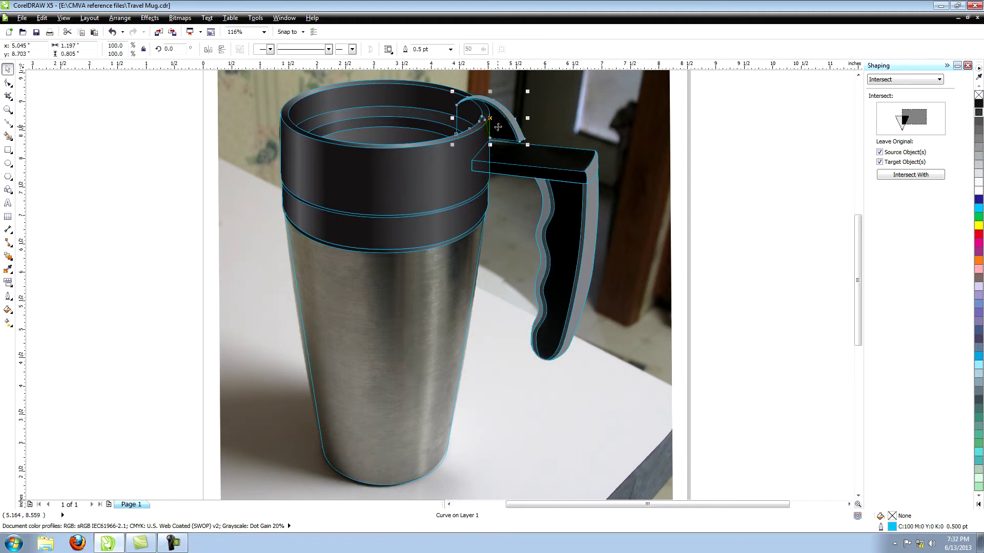
{"action": "left_click", "coordinate": [554, 175], "text": "shift"}
{"action": "left_click", "coordinate": [563, 202], "text": "shift"}
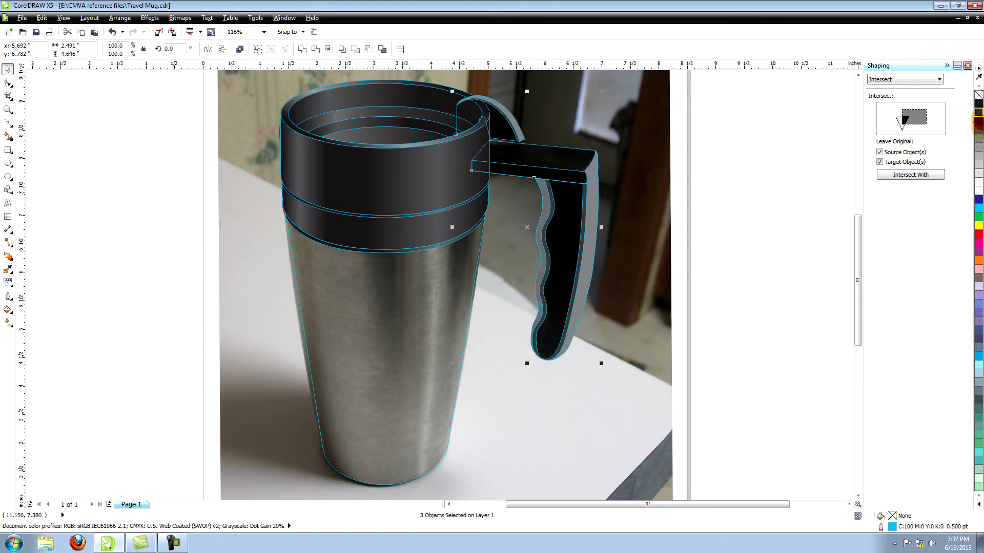
{"action": "left_click", "coordinate": [978, 103]}
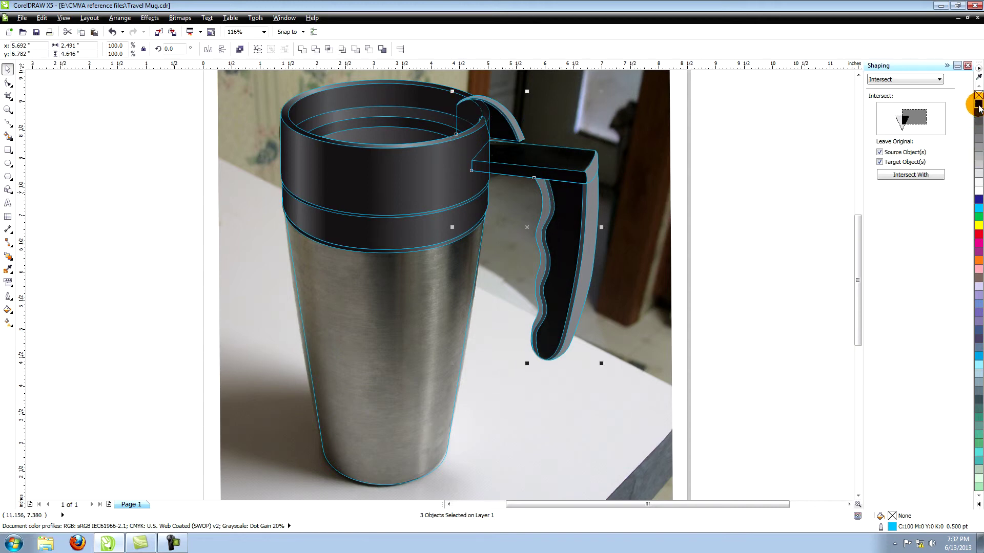
{"action": "left_click", "coordinate": [572, 158]}
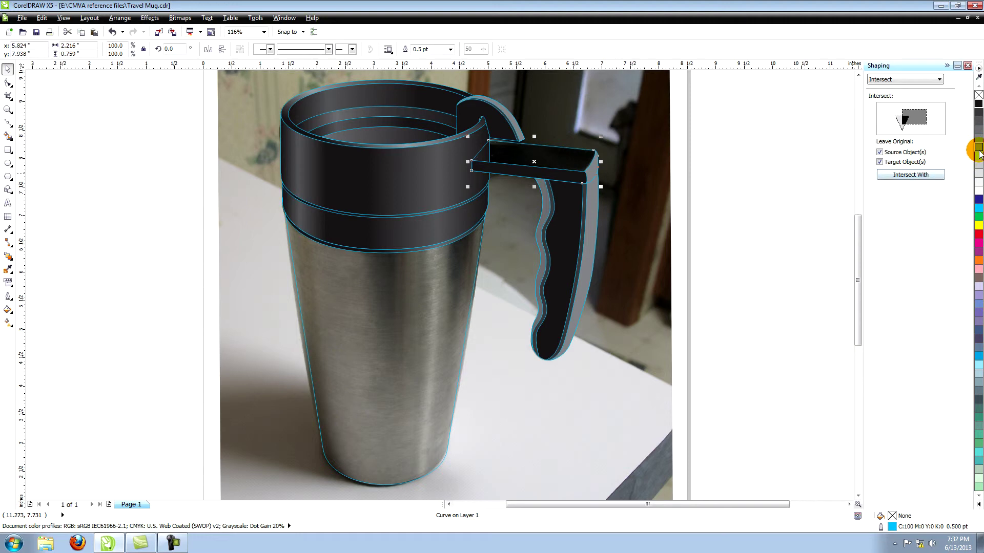
{"action": "left_click", "coordinate": [978, 149]}
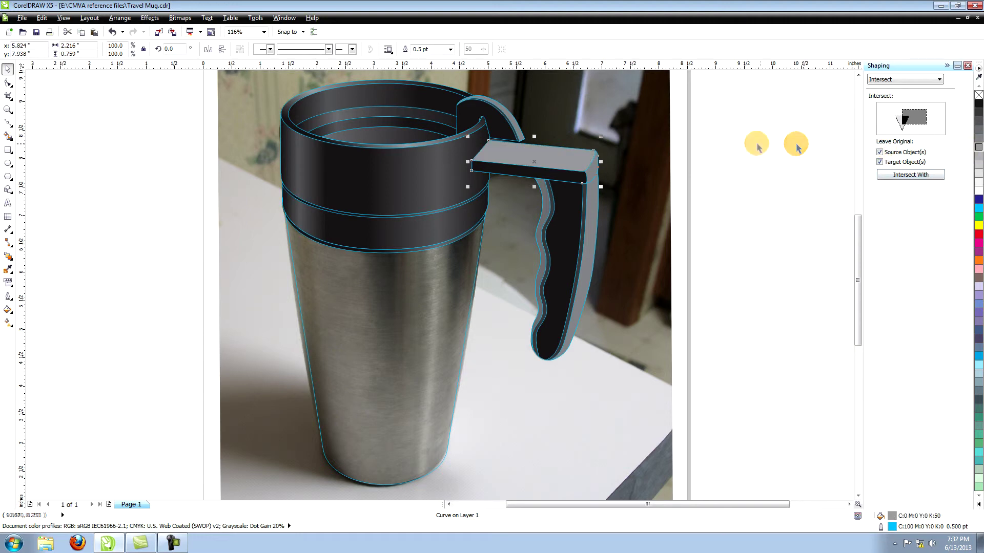
Start a custom linear fountain fill for the steel body with a light grey start colour and a dark grey stop at 29%
{"action": "left_click", "coordinate": [368, 315]}
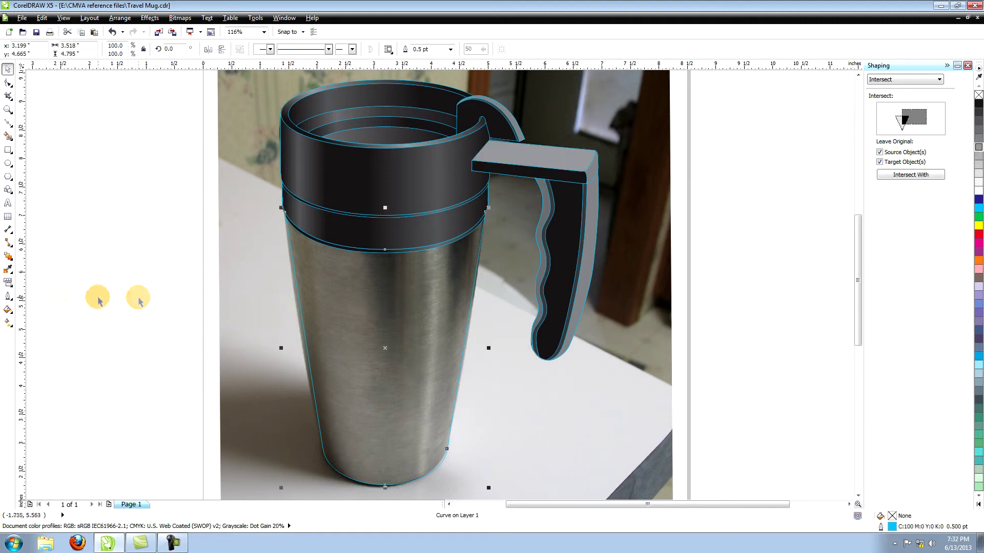
{"action": "left_click", "coordinate": [8, 309]}
{"action": "left_click", "coordinate": [45, 320]}
{"action": "left_click", "coordinate": [448, 262]}
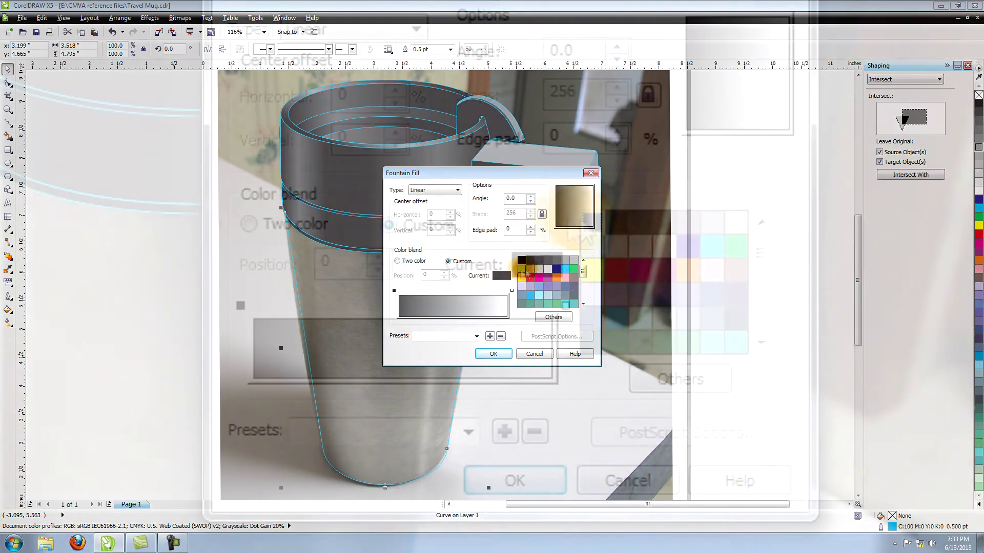
{"action": "left_click", "coordinate": [530, 268]}
{"action": "double_click", "coordinate": [429, 291]}
{"action": "left_click", "coordinate": [622, 221]}
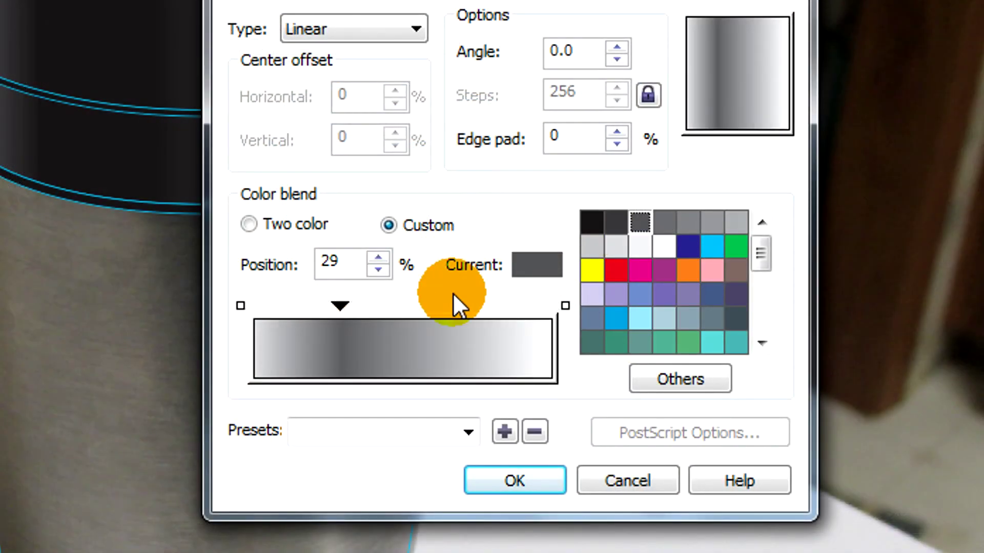
Add medium grey at 65%, darker grey near 79% and 30% black at 90%, set a medium grey end, and apply the fill to the body
{"action": "double_click", "coordinate": [448, 306]}
{"action": "left_click", "coordinate": [712, 221]}
{"action": "double_click", "coordinate": [495, 306]}
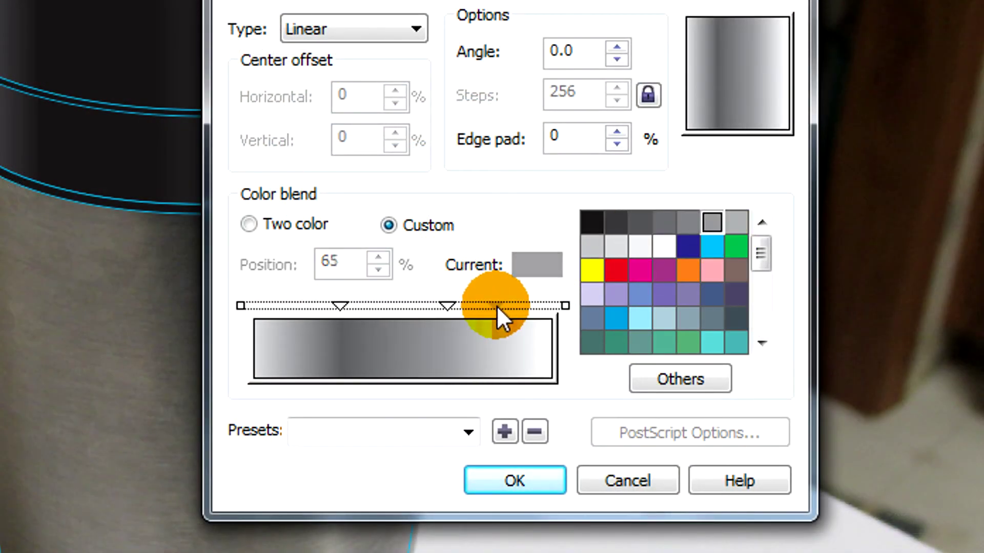
{"action": "left_click", "coordinate": [664, 222]}
{"action": "double_click", "coordinate": [523, 305]}
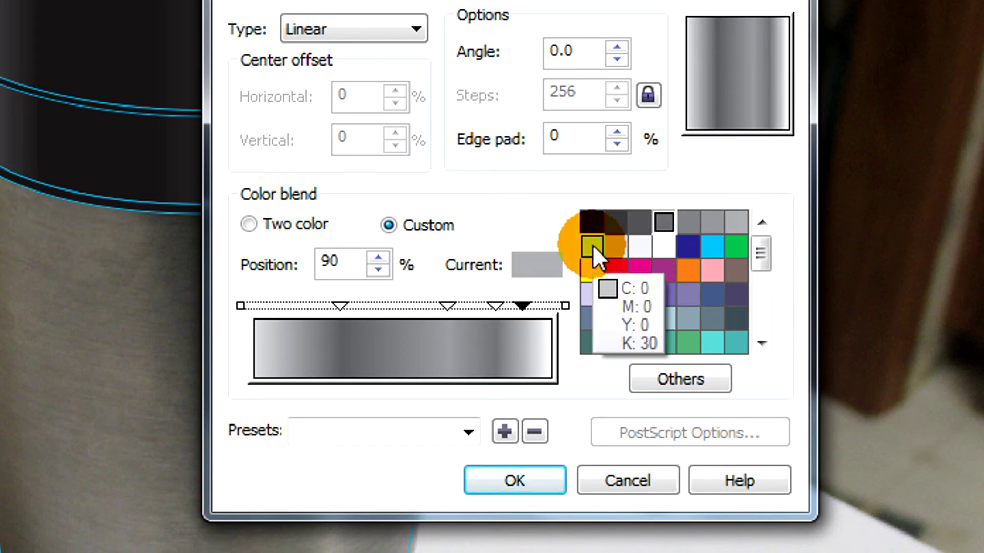
{"action": "left_click", "coordinate": [592, 245]}
{"action": "left_click", "coordinate": [565, 306]}
{"action": "left_click", "coordinate": [711, 222]}
{"action": "left_click", "coordinate": [538, 476]}
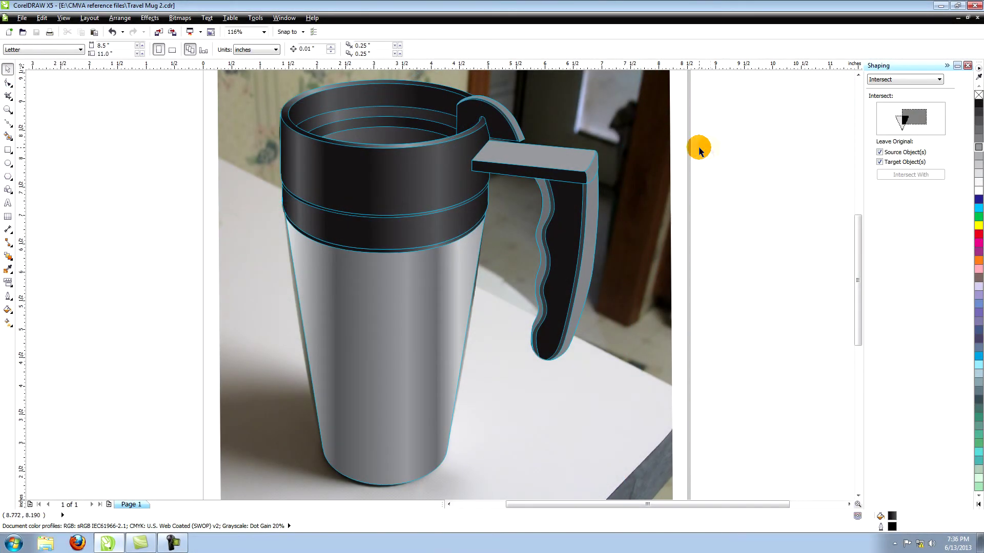
Delete the reference photo behind the drawing and select all the mug shapes
{"action": "left_click", "coordinate": [640, 149]}
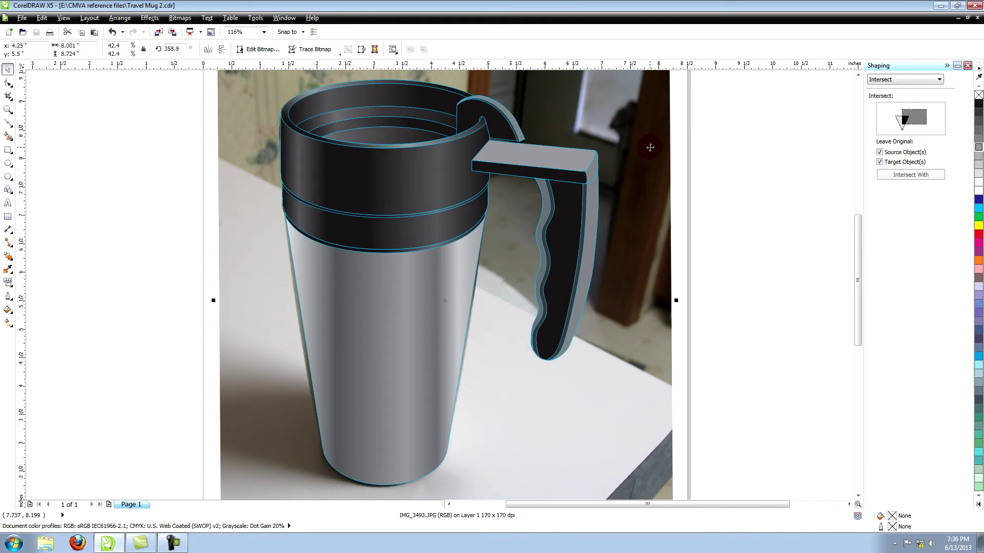
{"action": "key", "text": "Delete"}
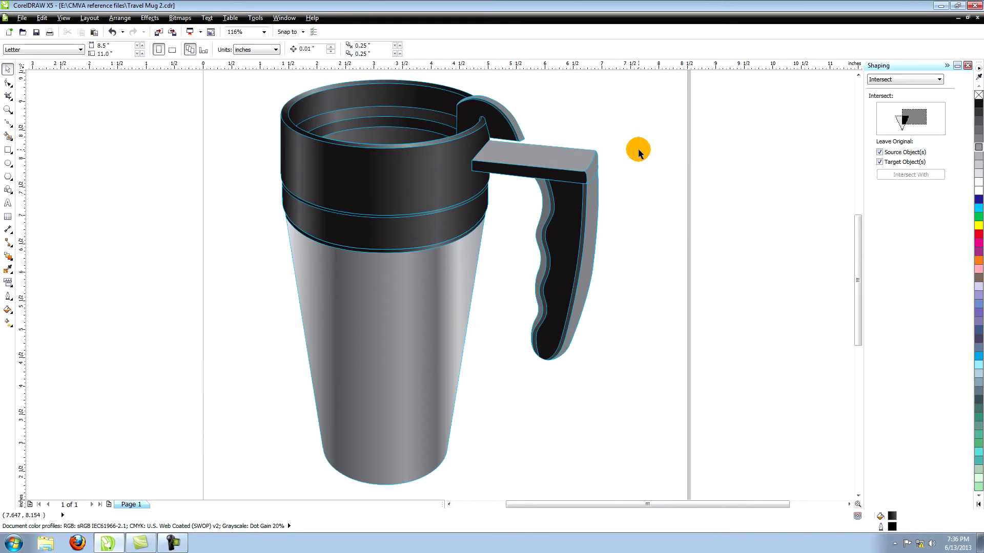
{"action": "left_click_drag", "start_coordinate": [238, 75], "coordinate": [618, 488]}
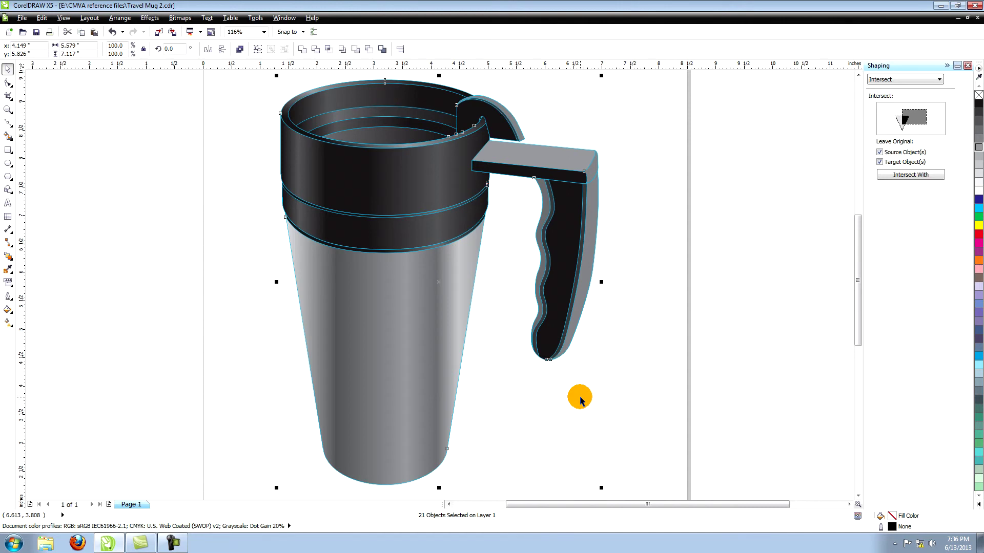
Set the outline colour of all the selected mug shapes to 50% black
{"action": "right_click", "coordinate": [978, 95]}
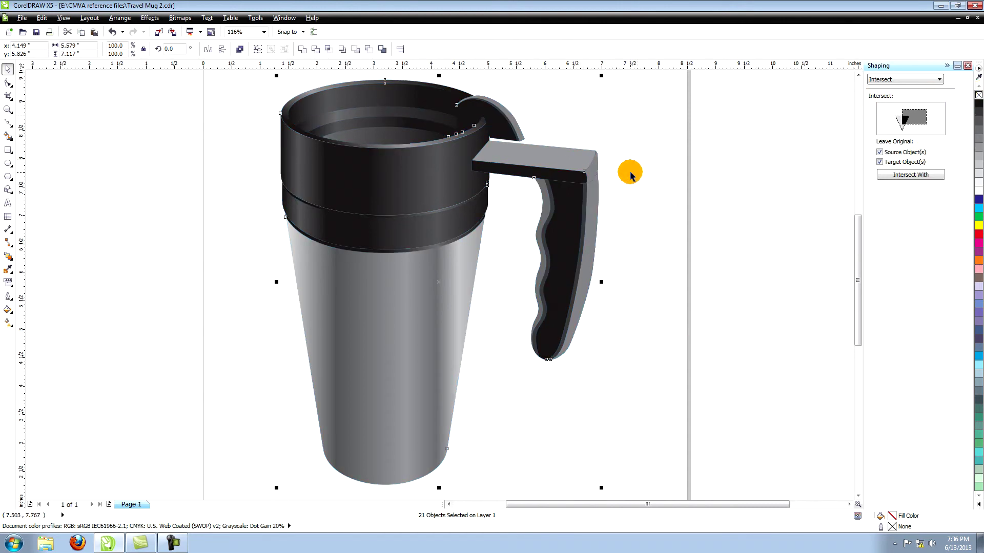
{"action": "key", "text": "ctrl+z"}
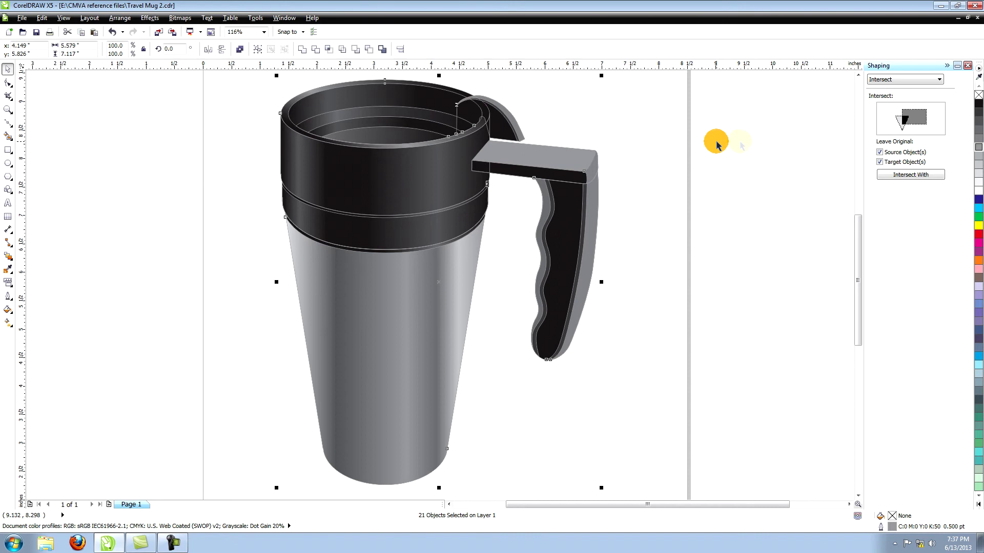
{"action": "left_click", "coordinate": [626, 152]}
Delete the leftover unfilled outline curves over the lid's upper band and the thumb tab
{"action": "left_click", "coordinate": [461, 165]}
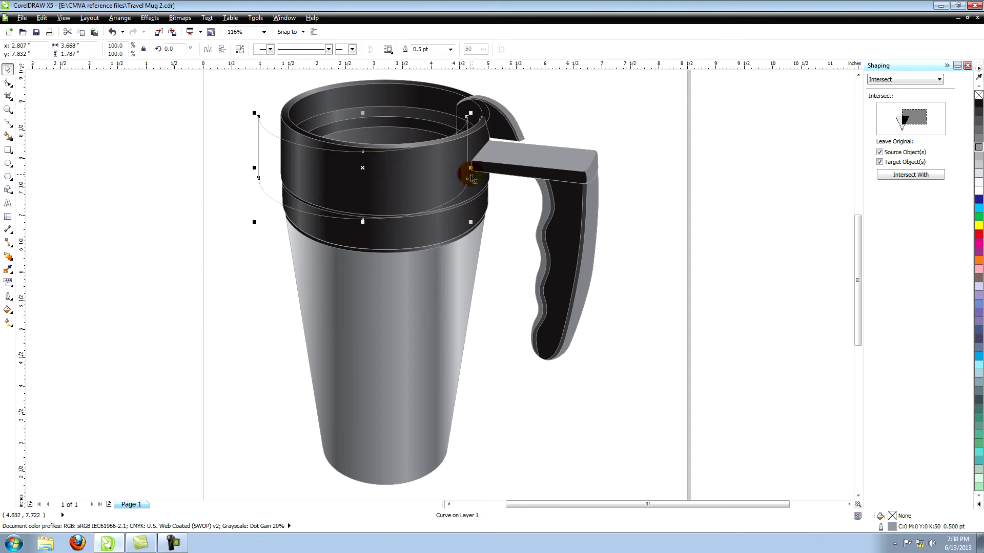
{"action": "left_click", "coordinate": [570, 104]}
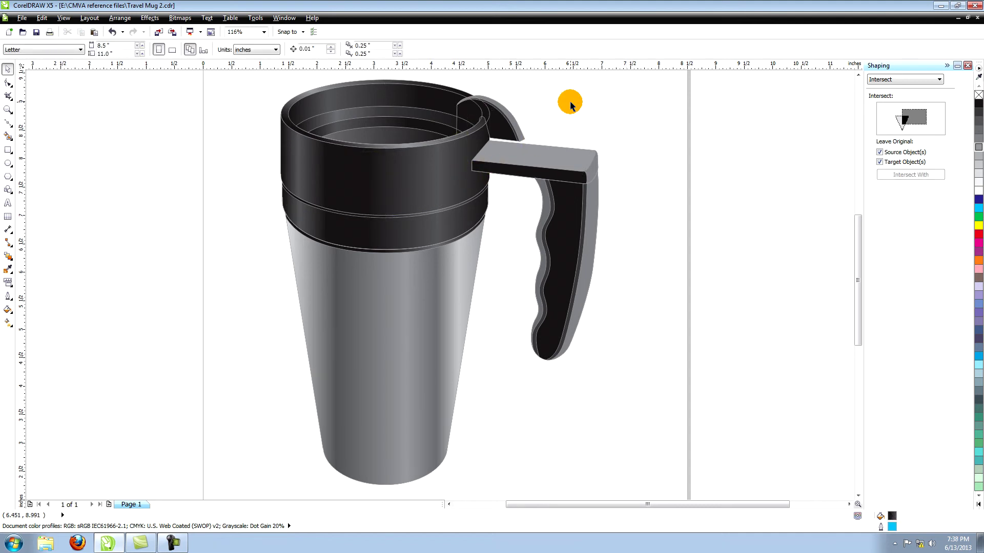
{"action": "left_click", "coordinate": [503, 106]}
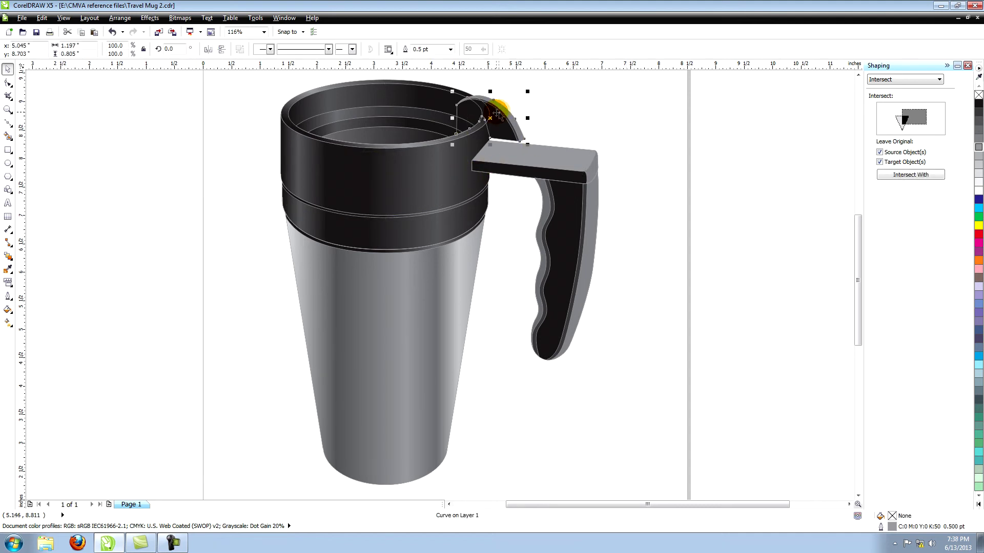
{"action": "left_click_drag", "start_coordinate": [546, 98], "coordinate": [504, 137]}
{"action": "left_click", "coordinate": [506, 130]}
{"action": "left_click", "coordinate": [534, 104]}
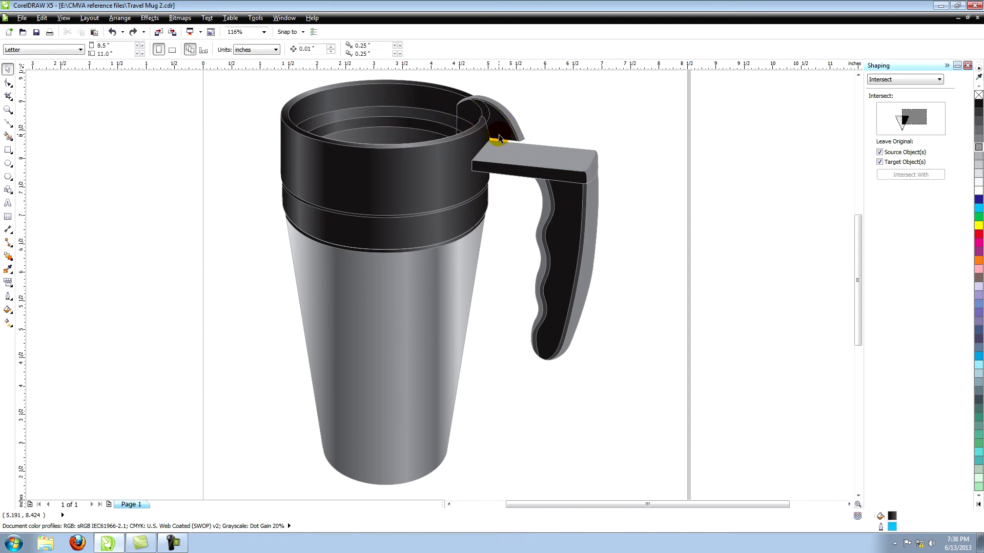
Delete the leftover unfilled curves inside the lid opening and along the outer edge of the handle grip
{"action": "left_click", "coordinate": [488, 115]}
{"action": "key", "text": "Delete"}
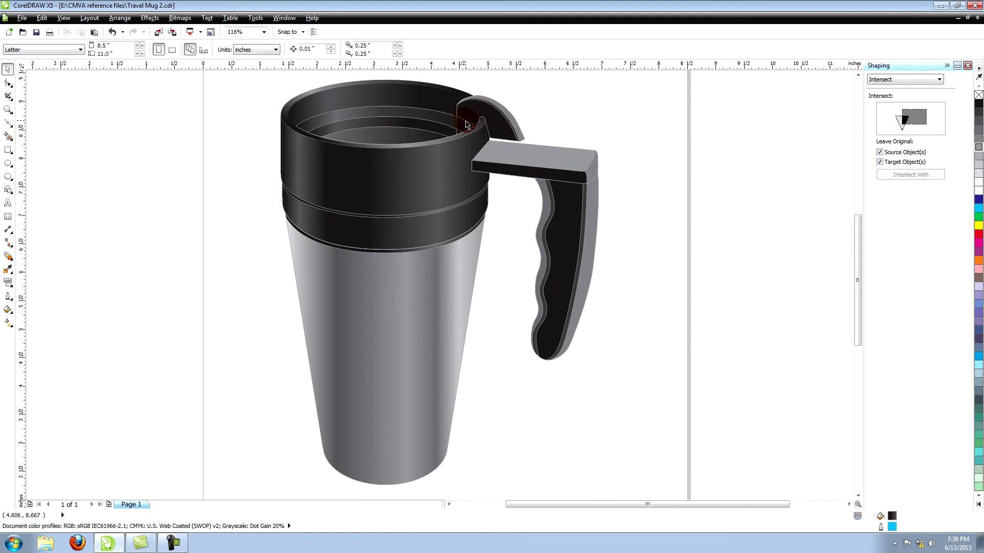
{"action": "left_click", "coordinate": [466, 121]}
{"action": "key", "text": "Delete"}
{"action": "left_click", "coordinate": [460, 134]}
{"action": "key", "text": "Delete"}
{"action": "left_click", "coordinate": [553, 114]}
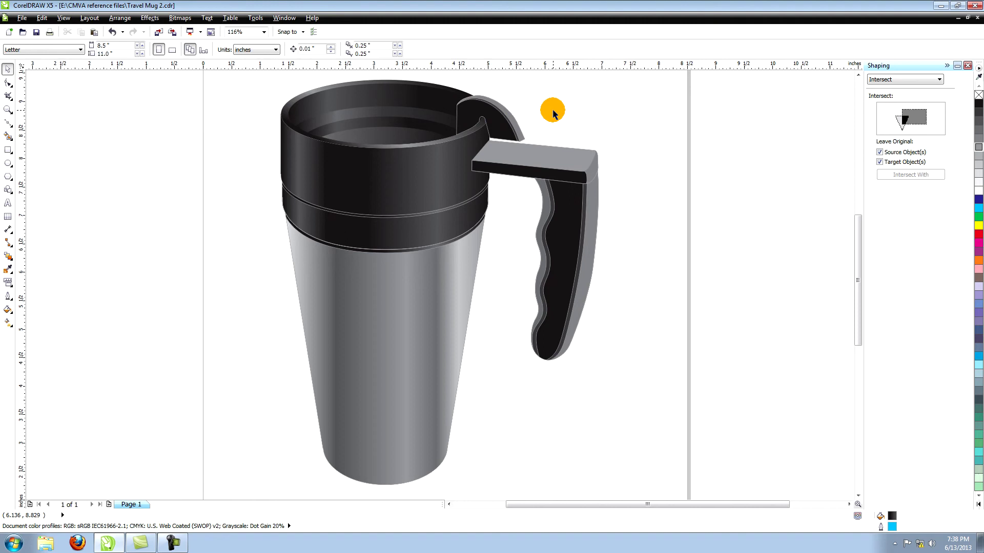
{"action": "left_click", "coordinate": [586, 214]}
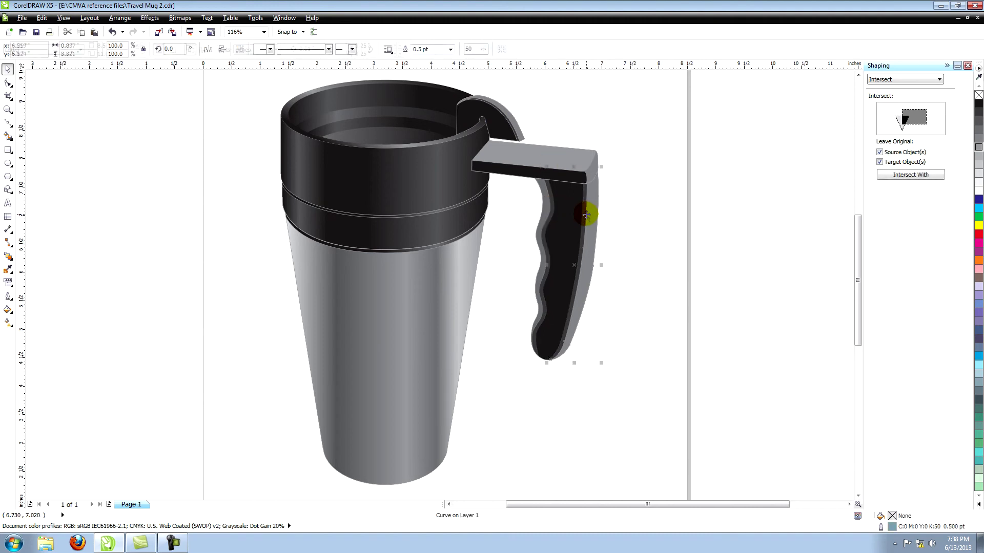
{"action": "left_click", "coordinate": [635, 153]}
Move the lower corner node of the thumb tab's front face, beside the lid rim, slightly down toward the handle arm
{"action": "left_click", "coordinate": [8, 110]}
{"action": "left_click_drag", "start_coordinate": [422, 88], "coordinate": [603, 183]}
{"action": "left_click", "coordinate": [7, 83]}
{"action": "left_click", "coordinate": [336, 299]}
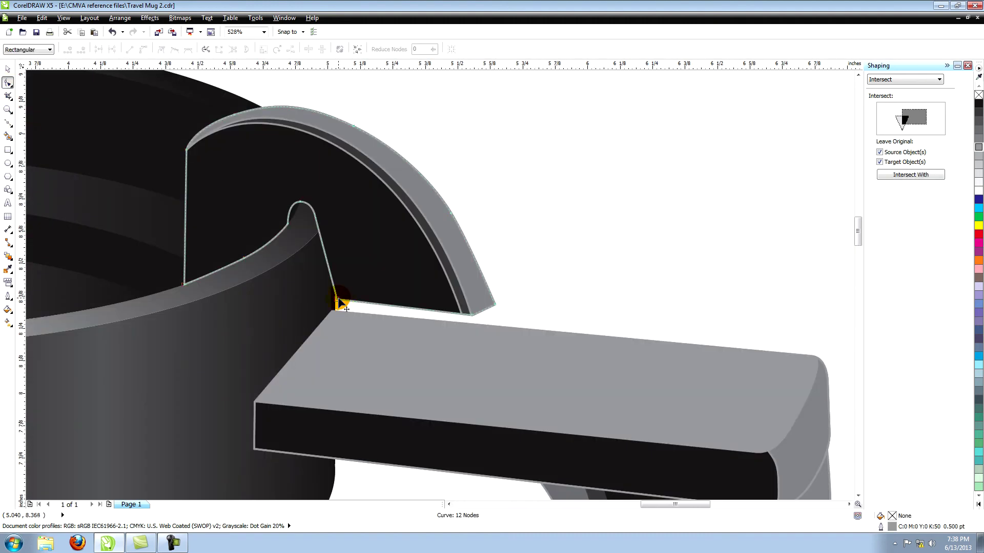
{"action": "left_click_drag", "start_coordinate": [337, 299], "coordinate": [337, 304]}
{"action": "left_click", "coordinate": [344, 301]}
{"action": "left_click", "coordinate": [8, 69]}
{"action": "left_click", "coordinate": [435, 133]}
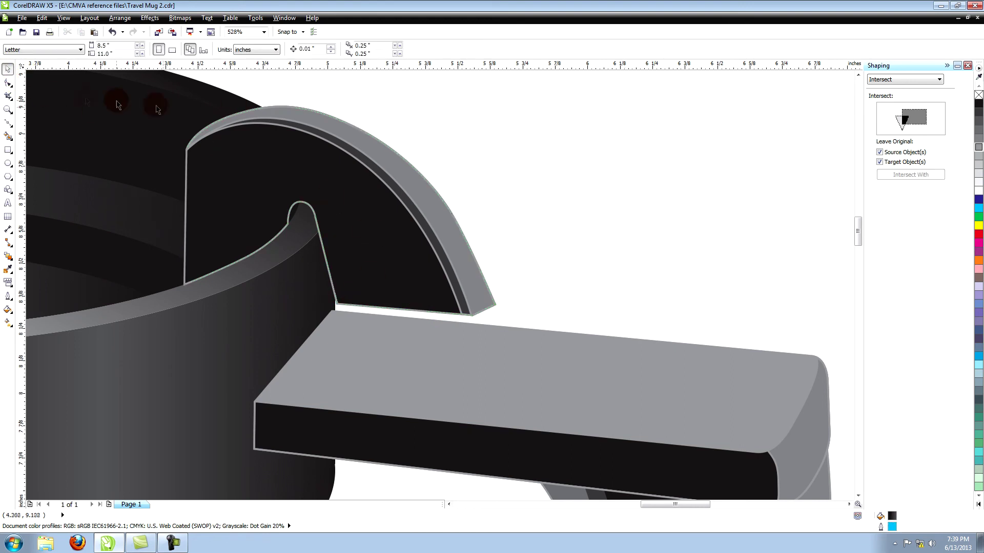
{"action": "key", "text": "F4"}
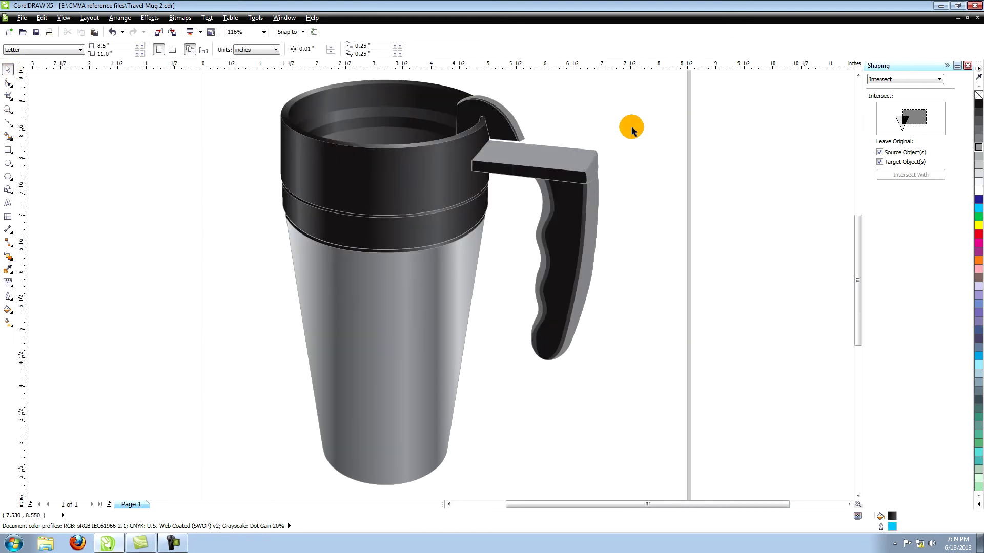